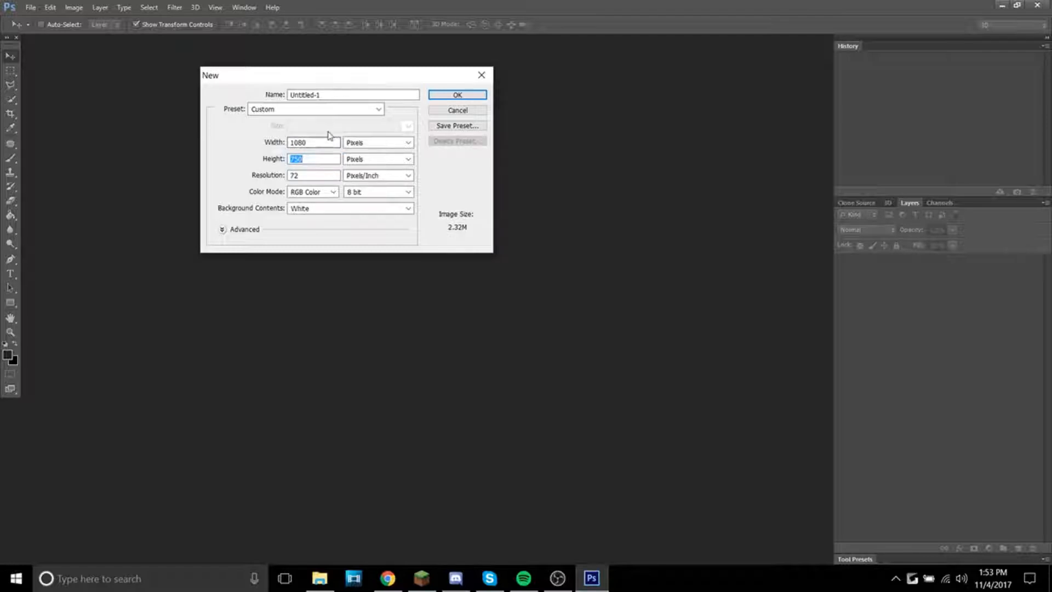
# - Set up a new document 1080 pixels wide at a resolution of 100 pixels/inch and enter a new height
pyautogui.scroll(10, 323, 144)
pyautogui.click(399, 144)
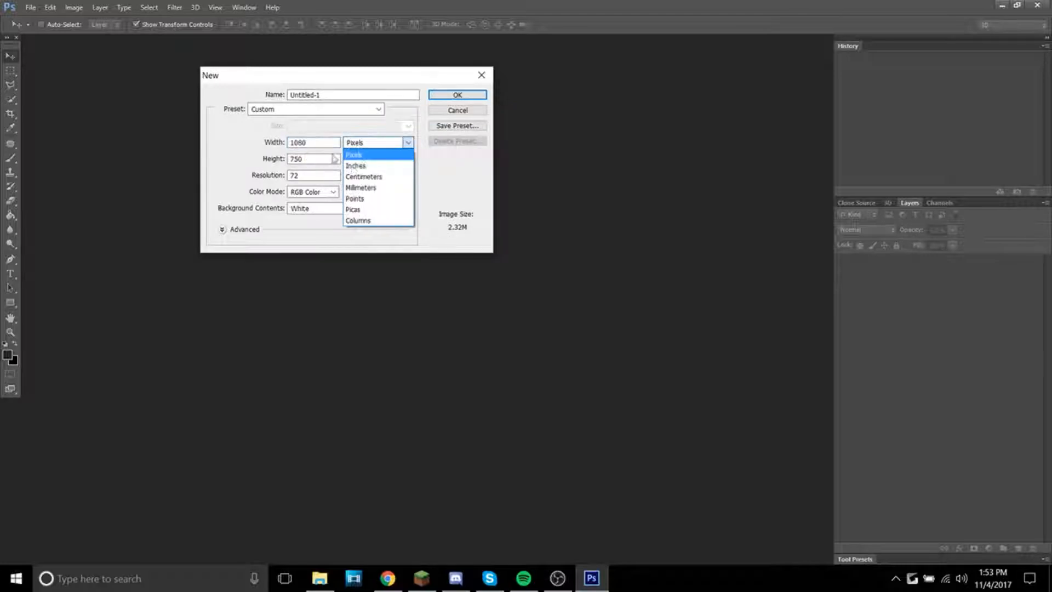
pyautogui.click(368, 155)
pyautogui.click(262, 176)
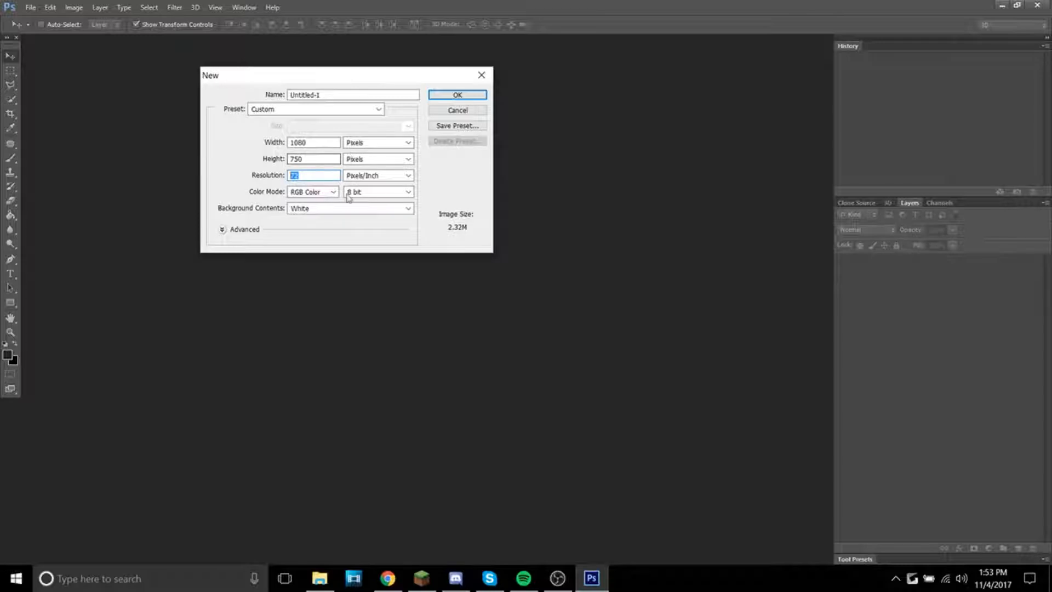
pyautogui.click(314, 175)
pyautogui.click(268, 176)
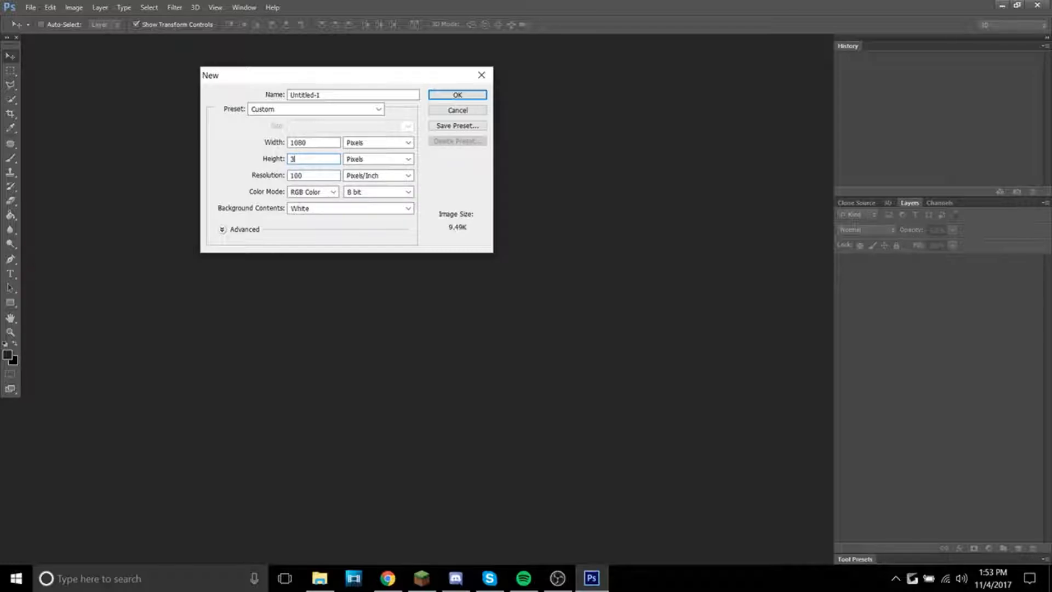
pyautogui.write('500')
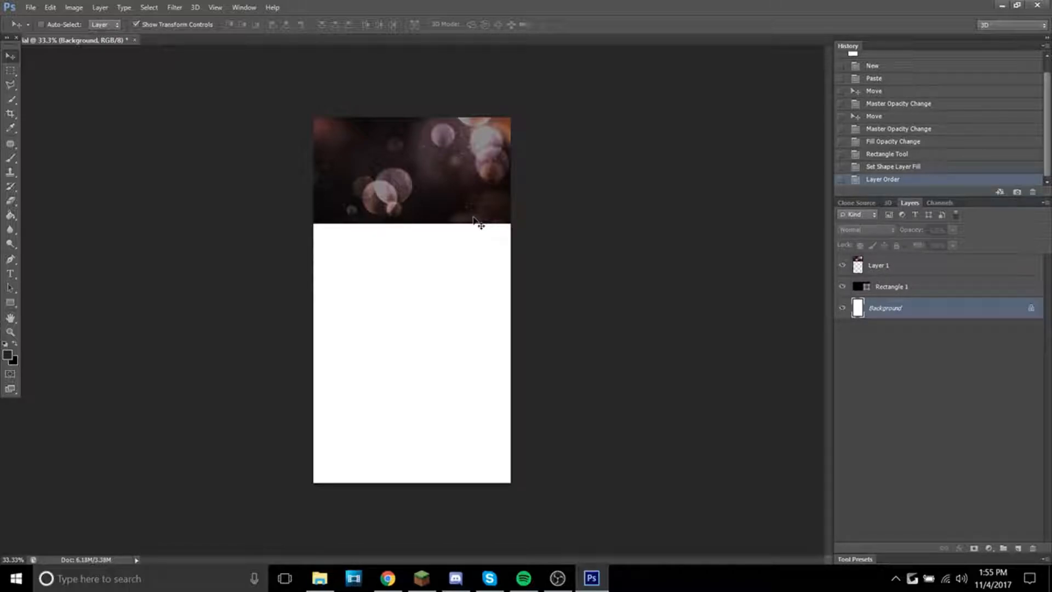
# - Lower the header image layer's opacity to 40% and its fill to 65%
pyautogui.hotkey('ctrl', '+')
pyautogui.hotkey('ctrl', '+')
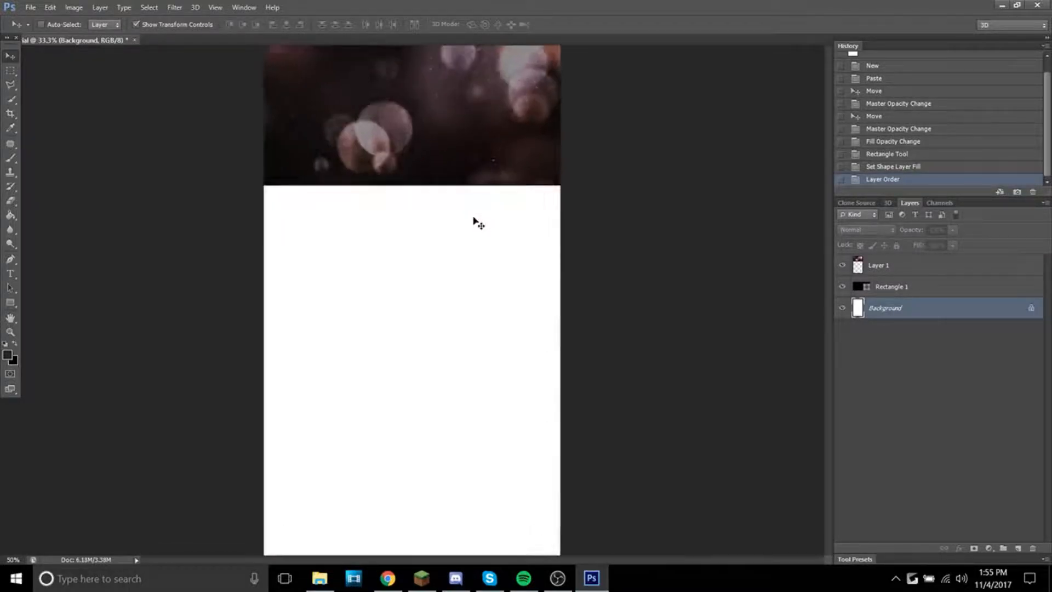
pyautogui.scroll(3, 482, 219)
pyautogui.hotkey('ctrl', '+')
pyautogui.hotkey('ctrl', '+')
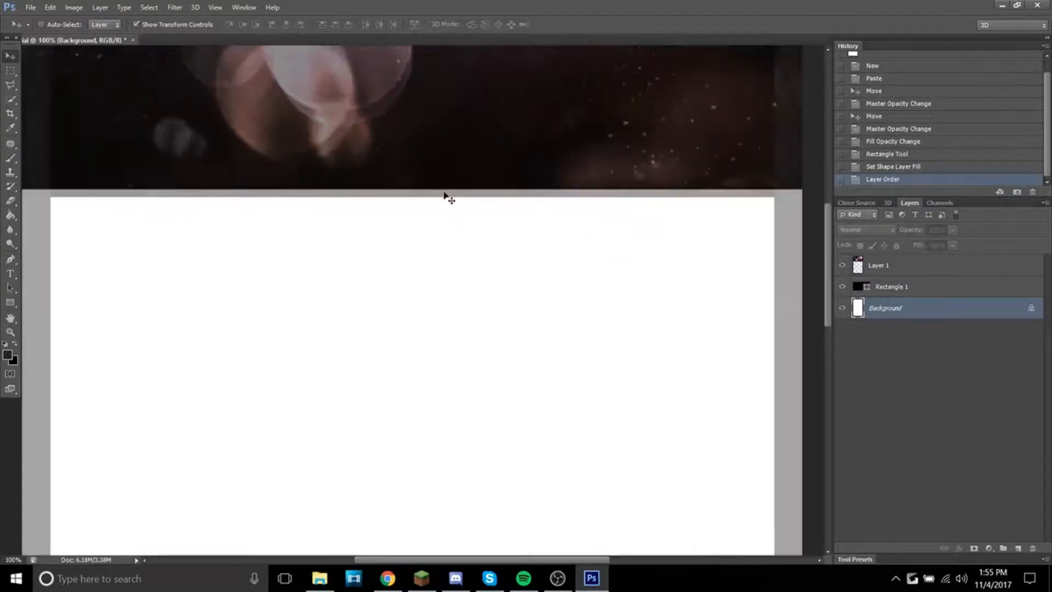
pyautogui.scroll(3, 446, 163)
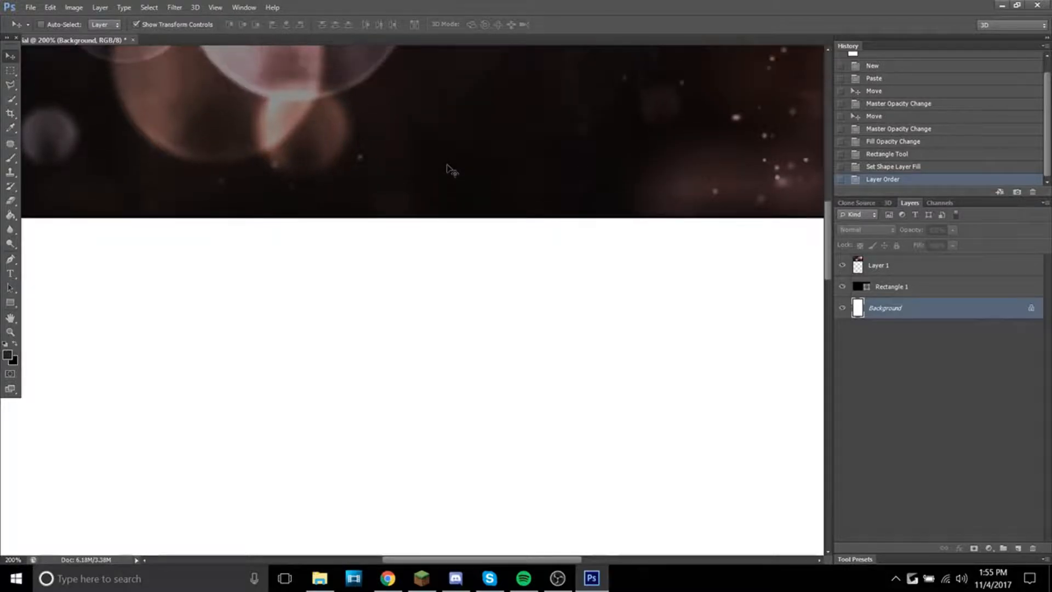
pyautogui.hotkey('ctrl', '-')
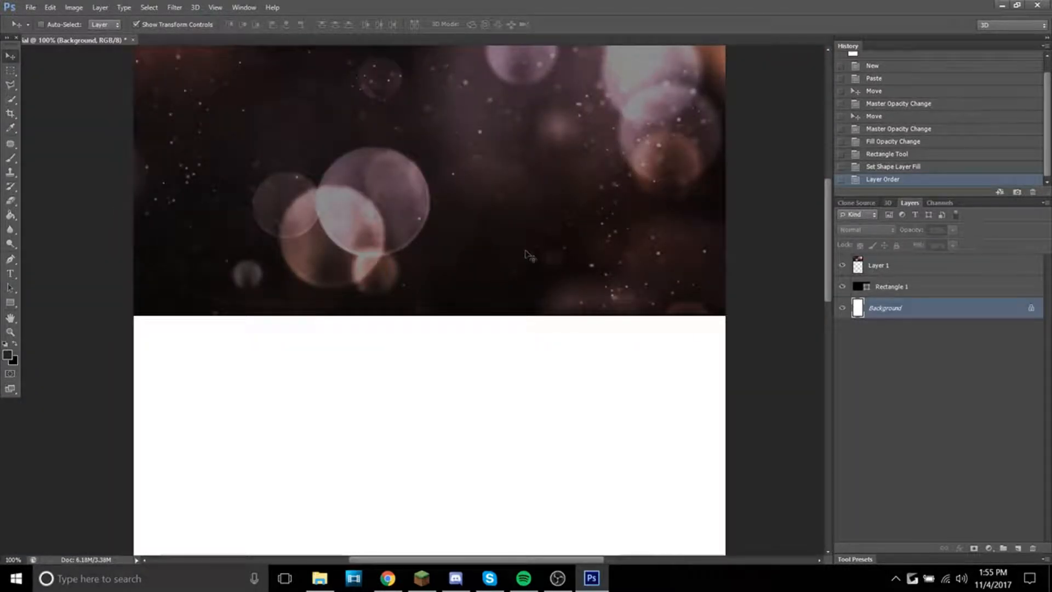
pyautogui.click(905, 267)
pyautogui.click(952, 230)
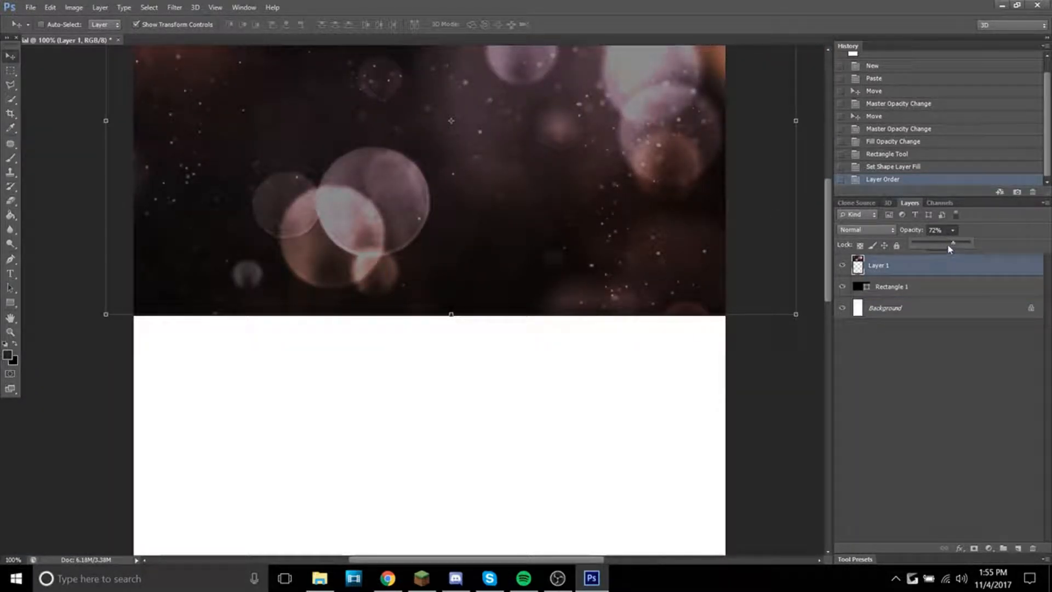
pyautogui.moveTo(951, 241); pyautogui.dragTo(935, 245)
pyautogui.click(953, 230)
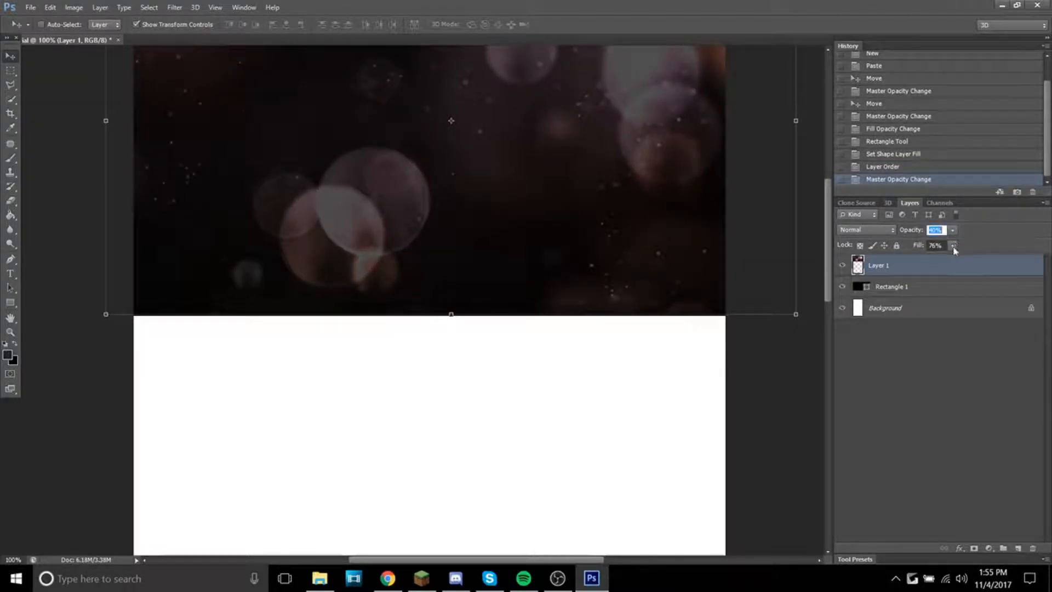
pyautogui.click(954, 246)
pyautogui.moveTo(938, 258); pyautogui.dragTo(946, 256)
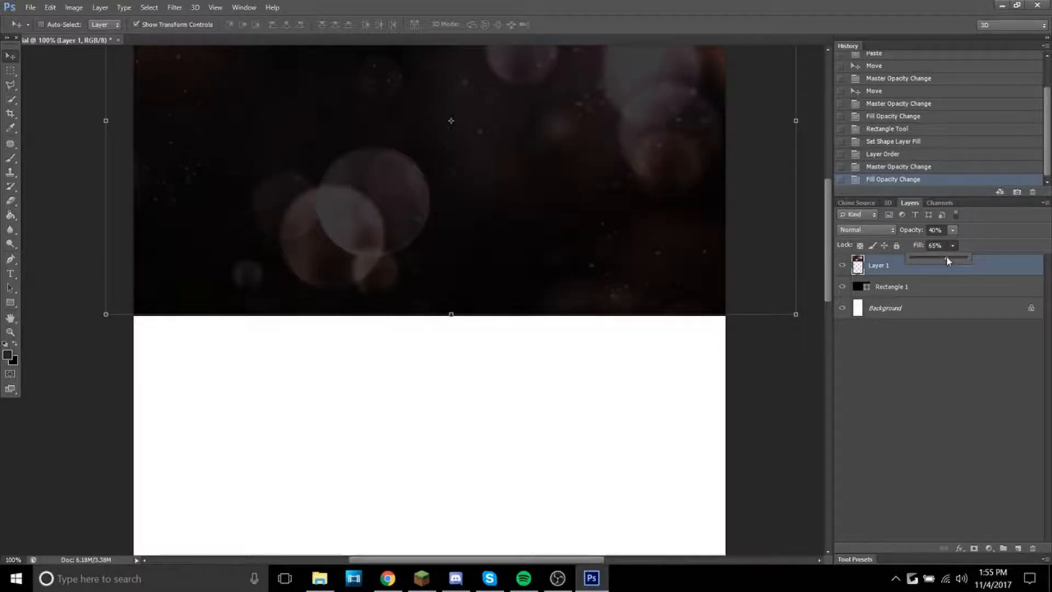
# - Examine the darkened header image against the white page at several magnifications
pyautogui.hotkey('ctrl', '-')
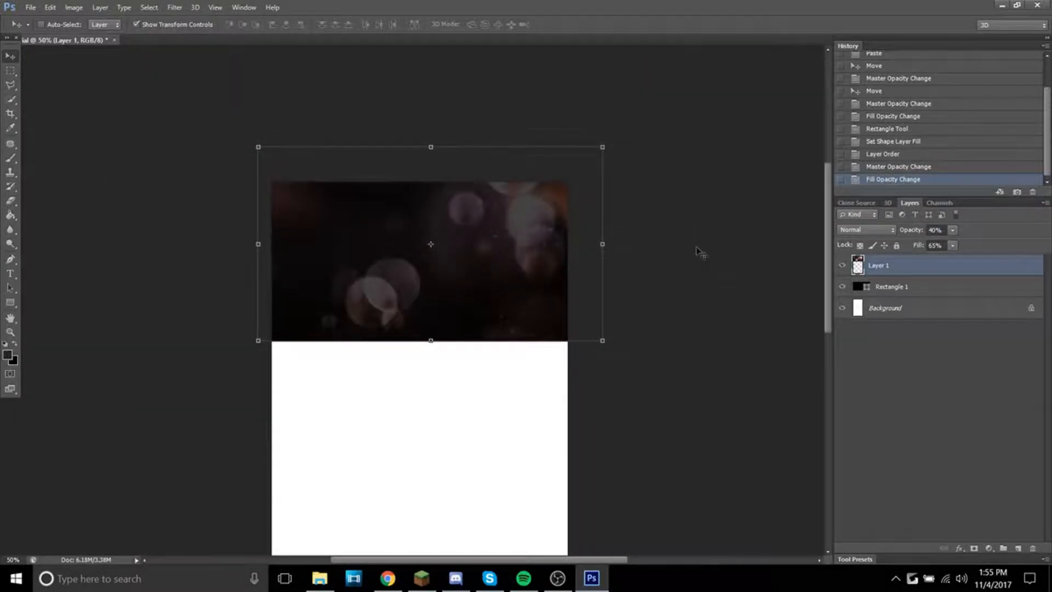
pyautogui.click(909, 309)
pyautogui.scroll(-2, 536, 237)
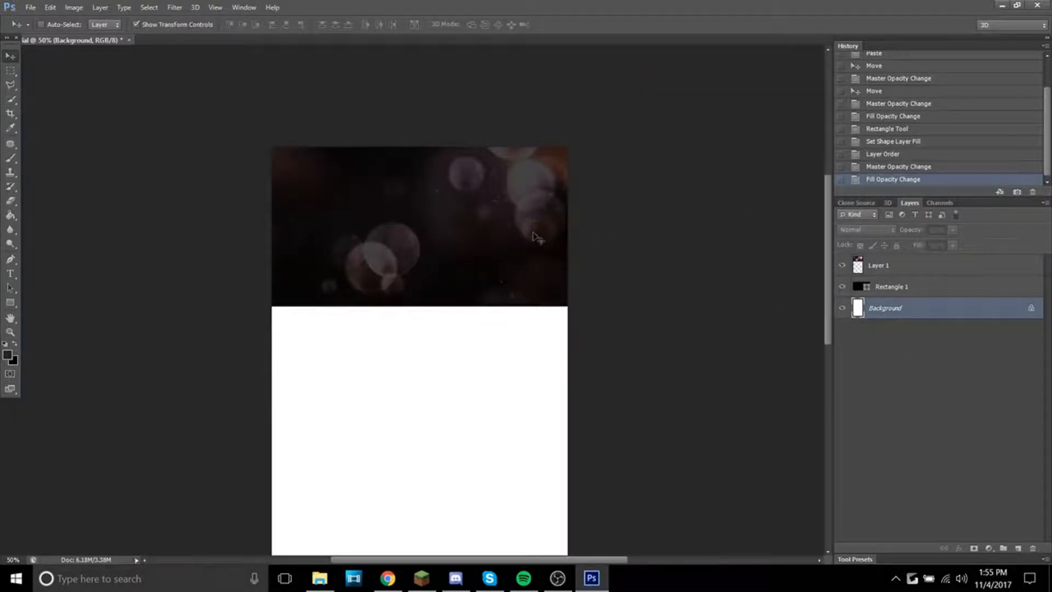
pyautogui.hotkey('ctrl', '-')
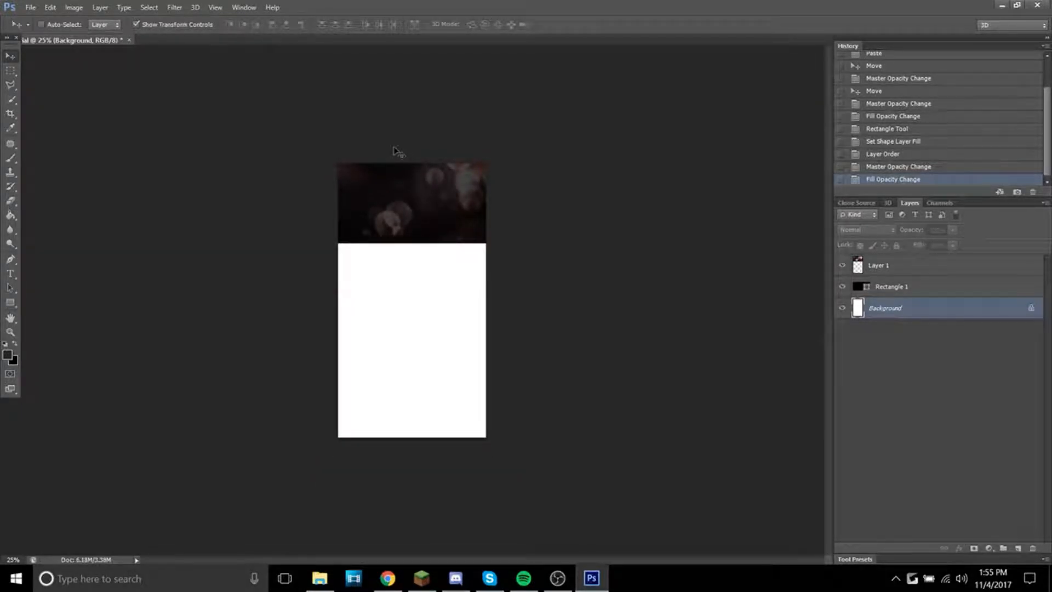
pyautogui.hotkey('ctrl', '+')
pyautogui.hotkey('ctrl', '+')
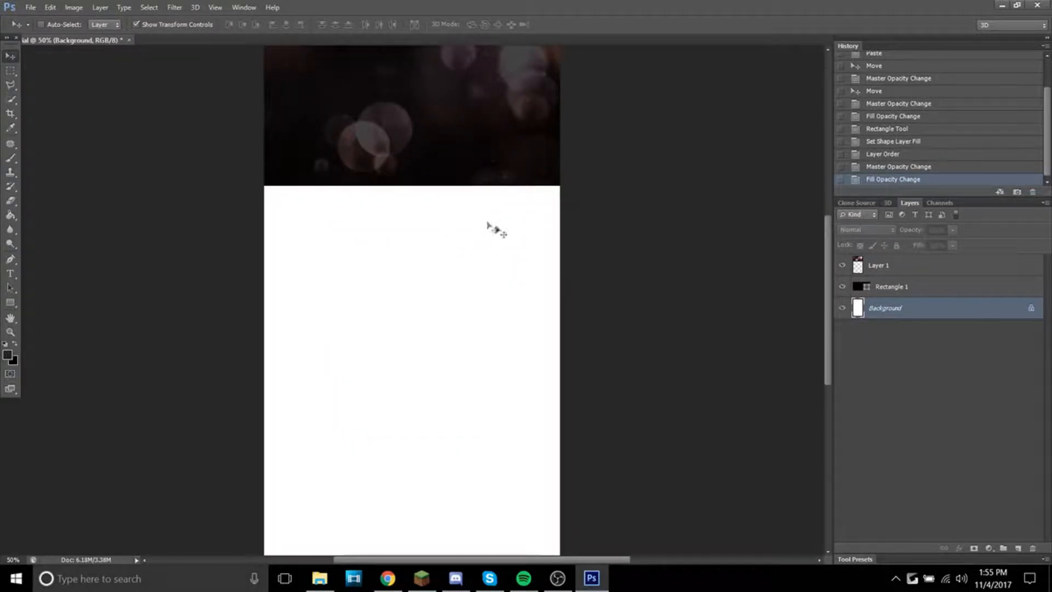
pyautogui.scroll(3, 487, 224)
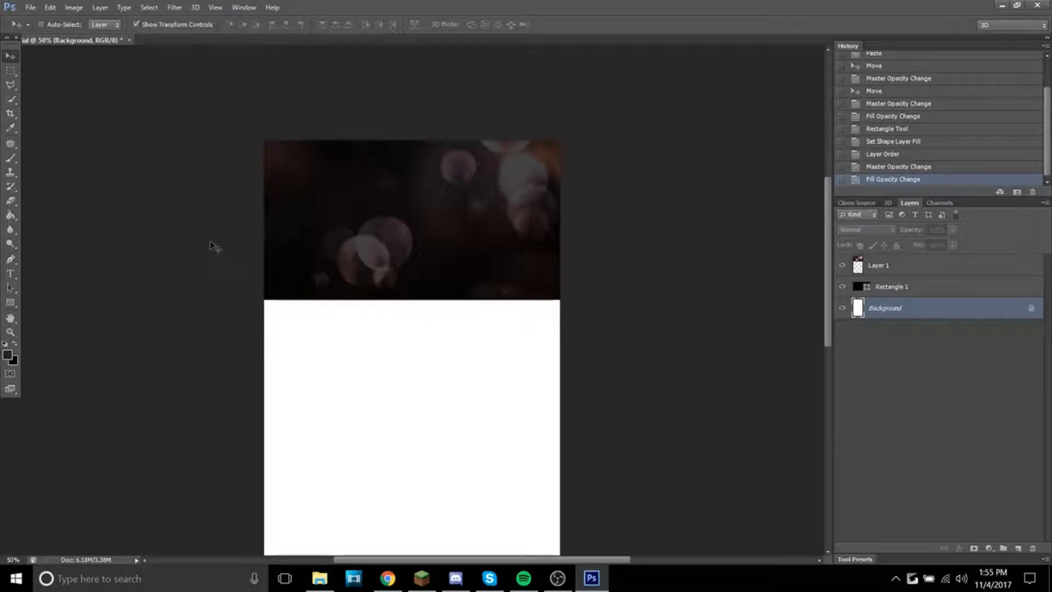
pyautogui.hotkey('ctrl', '+')
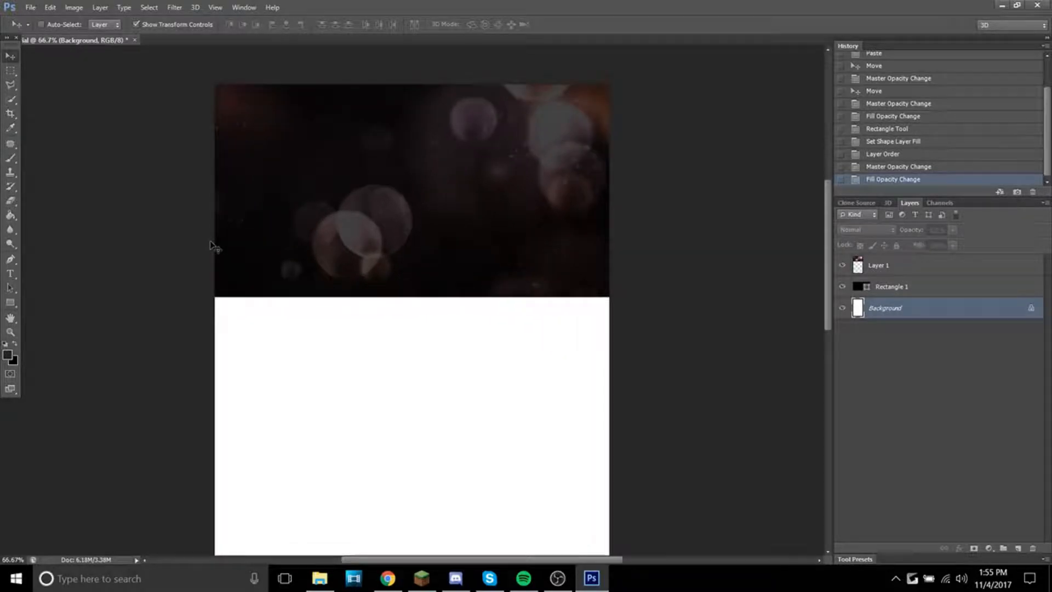
# - Add a new layer named Lines directly above the Rectangle 1 layer
pyautogui.click(873, 288)
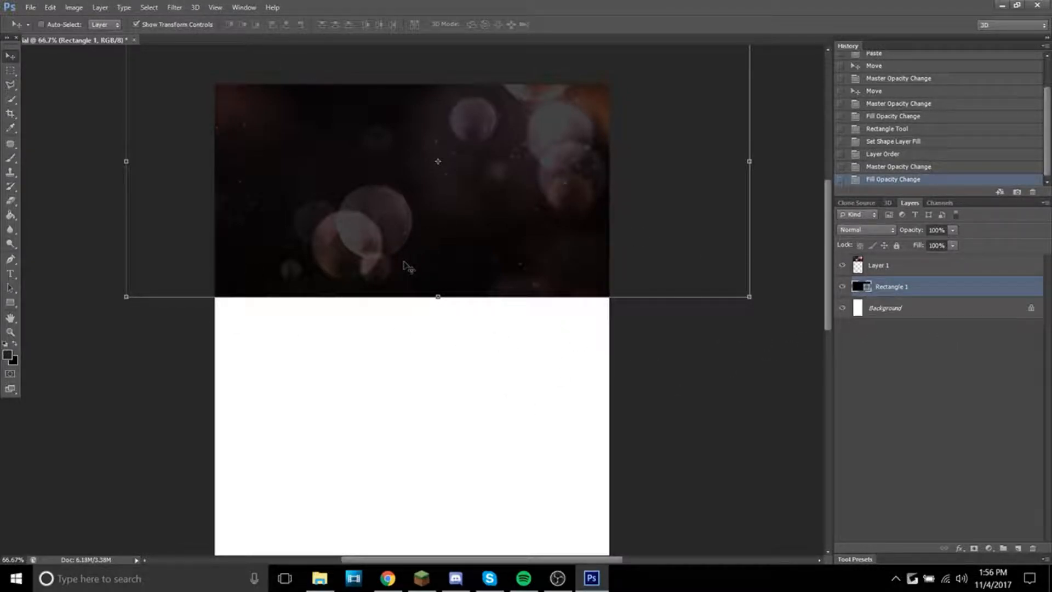
pyautogui.hotkey('ctrl', 'shift', 'n')
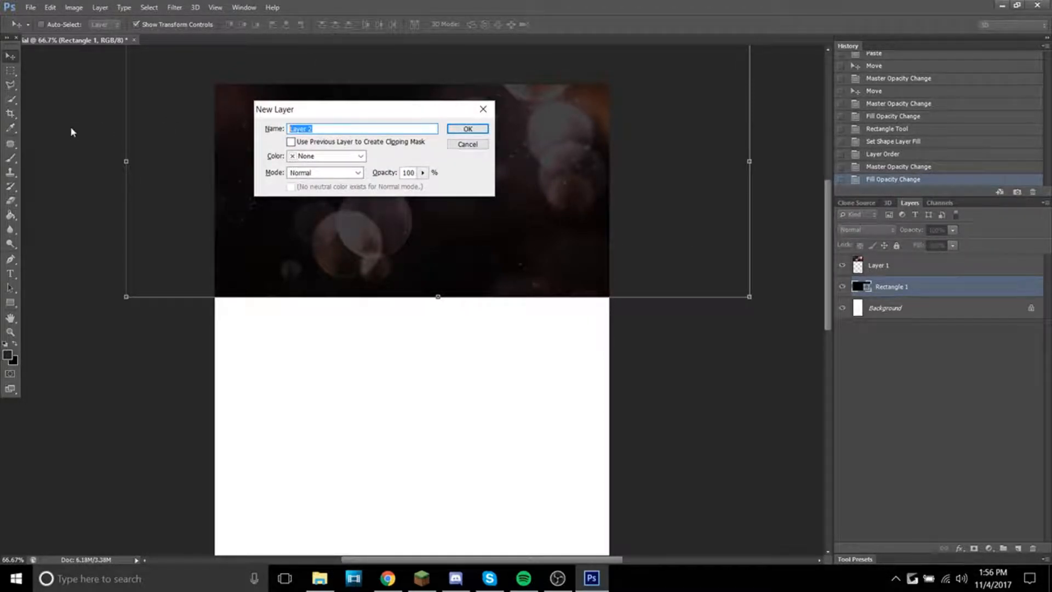
pyautogui.write('Lines')
pyautogui.press('Return')
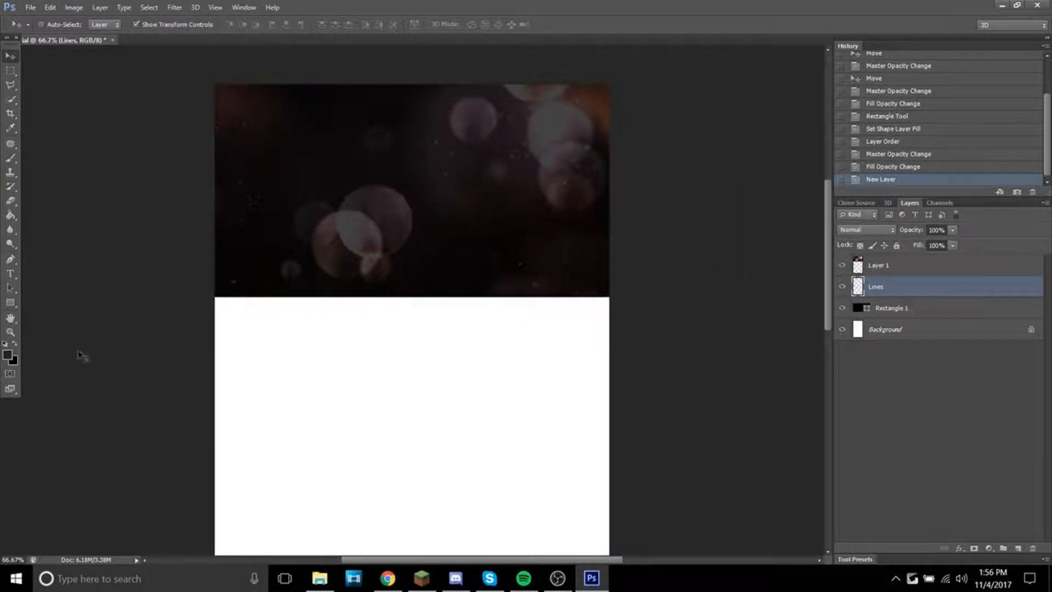
# - Set the Type tool's font style to Bold for the Raleway font
pyautogui.scroll(-1, 301, 352)
pyautogui.scroll(2, 272, 320)
pyautogui.hotkey('ctrl', '-')
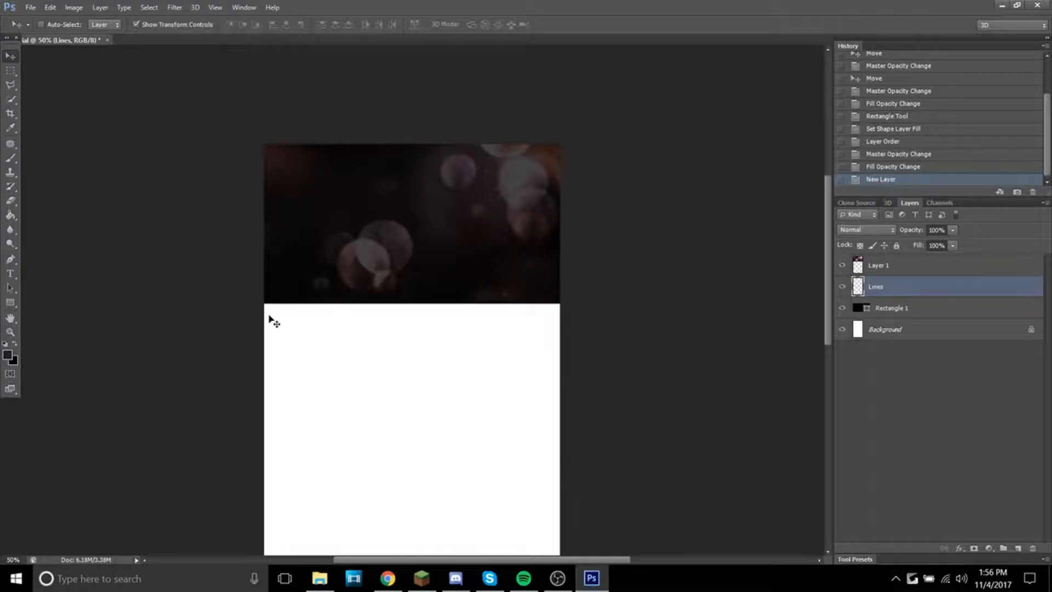
pyautogui.click(11, 276)
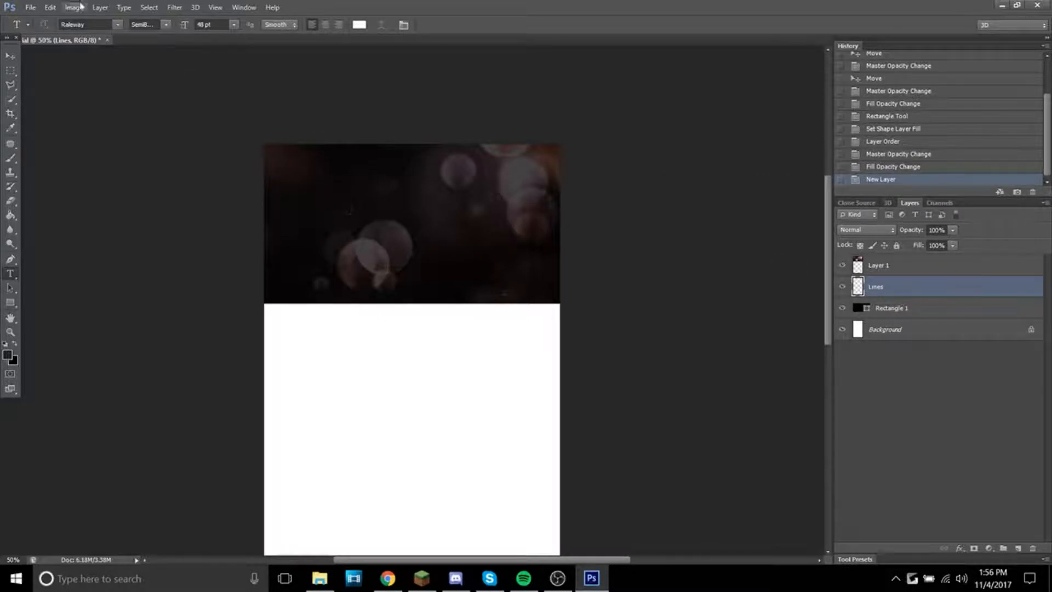
pyautogui.click(117, 24)
pyautogui.scroll(-10, 201, 254)
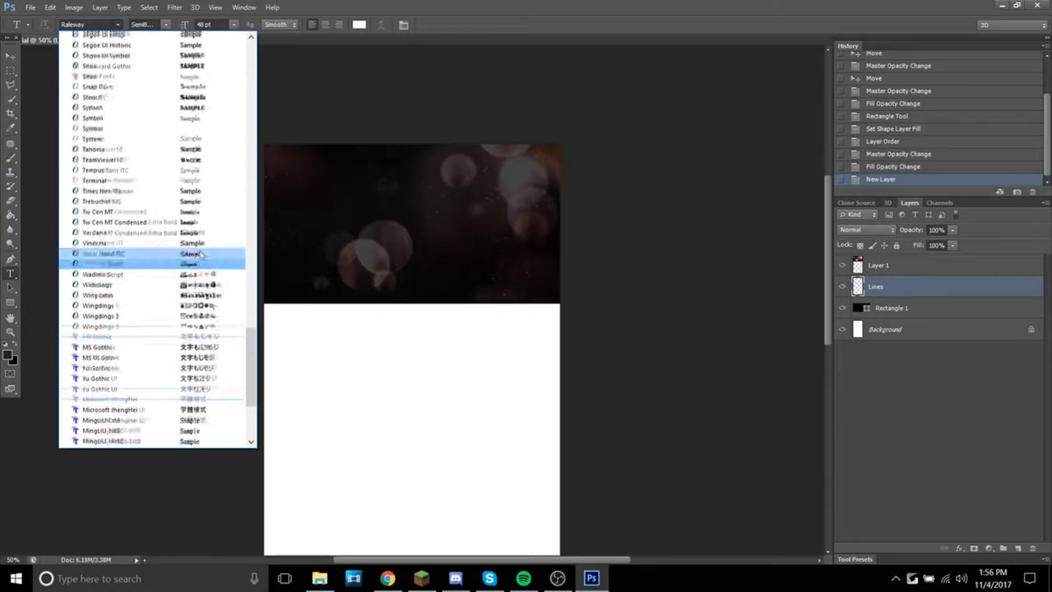
pyautogui.scroll(15, 202, 255)
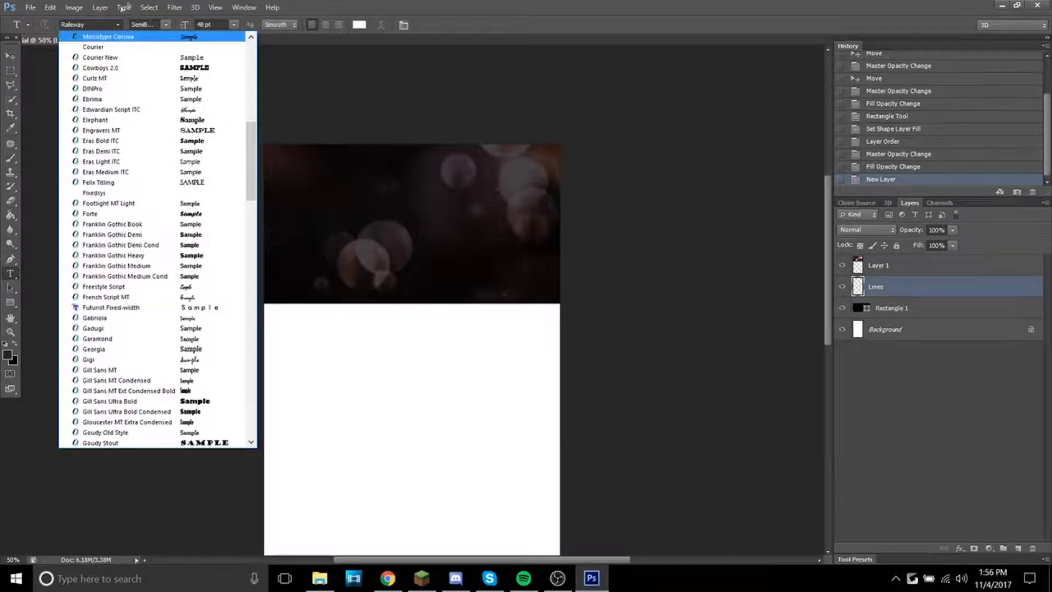
pyautogui.click(165, 25)
pyautogui.click(167, 27)
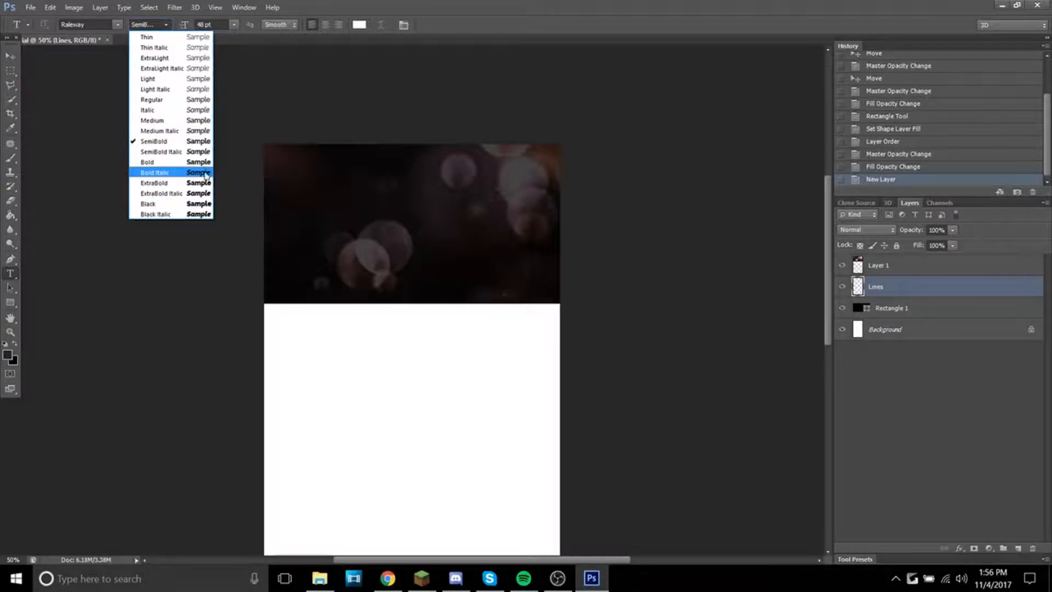
pyautogui.click(164, 172)
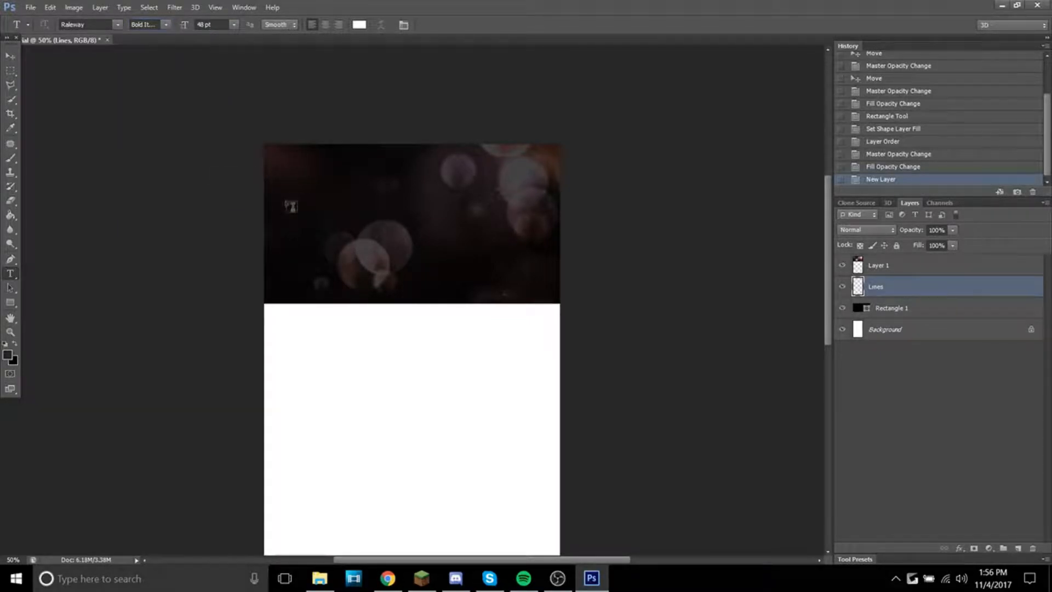
pyautogui.click(166, 24)
pyautogui.click(189, 168)
# - Add a two-line text over the header image reading "ImperfectChips" and "Thread Designs"
pyautogui.click(390, 284)
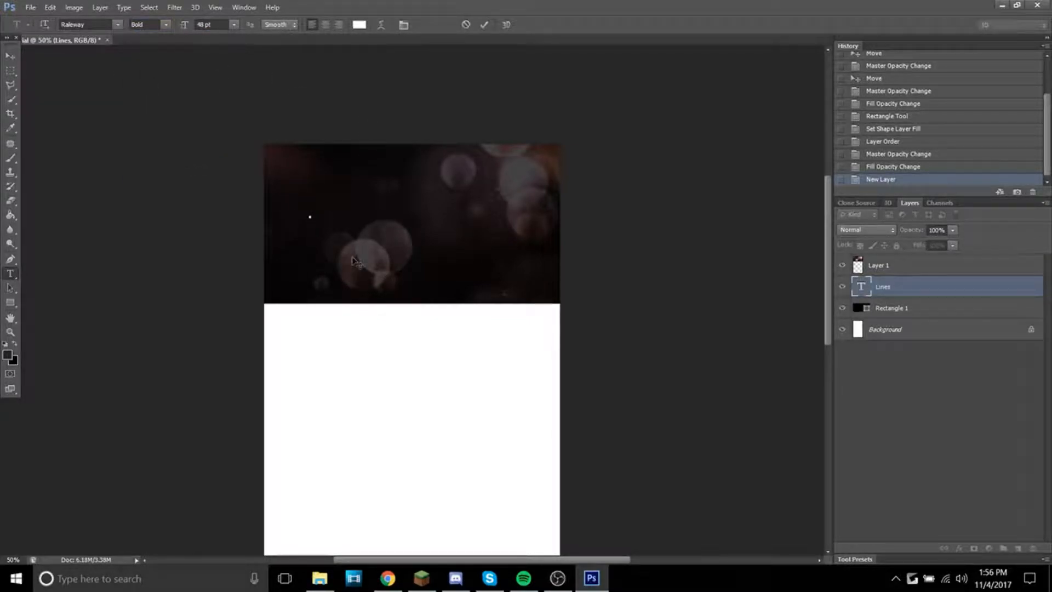
pyautogui.write('Imperfe')
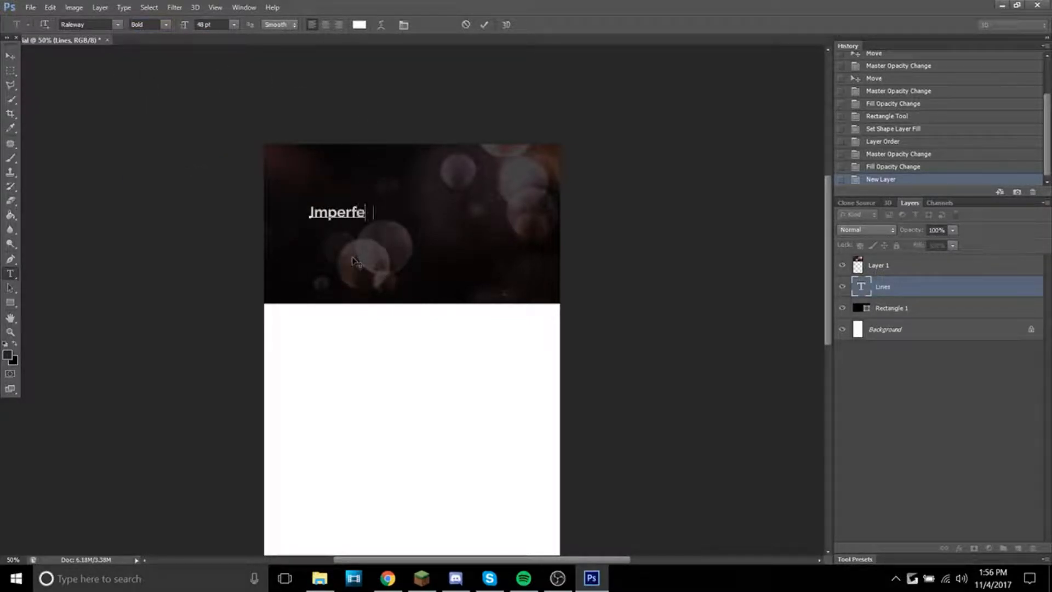
pyautogui.write('ctChips')
pyautogui.press('Return')
pyautogui.write('Thr')
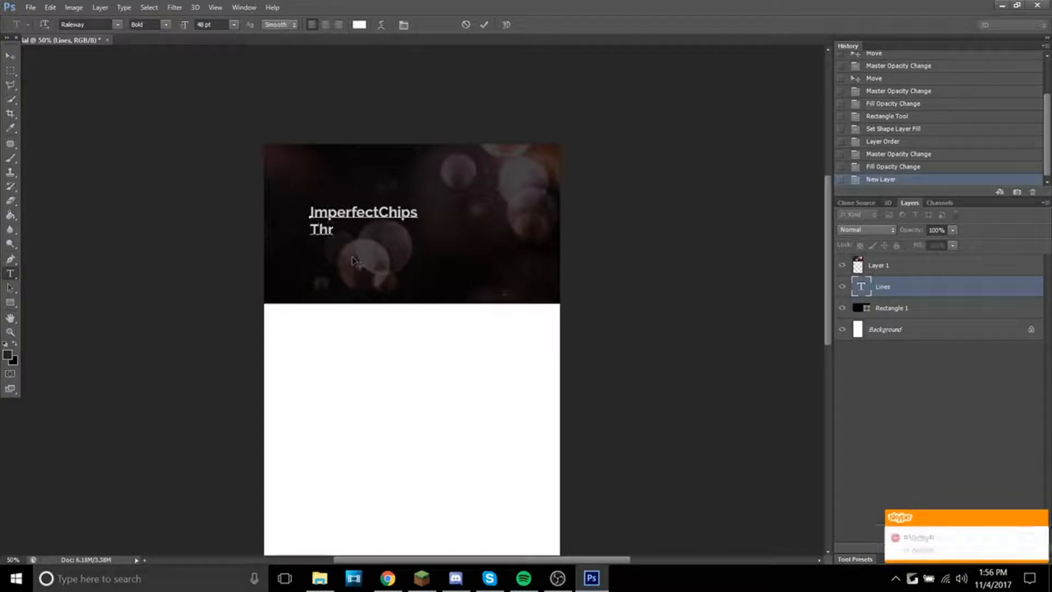
pyautogui.write('ead Designs')
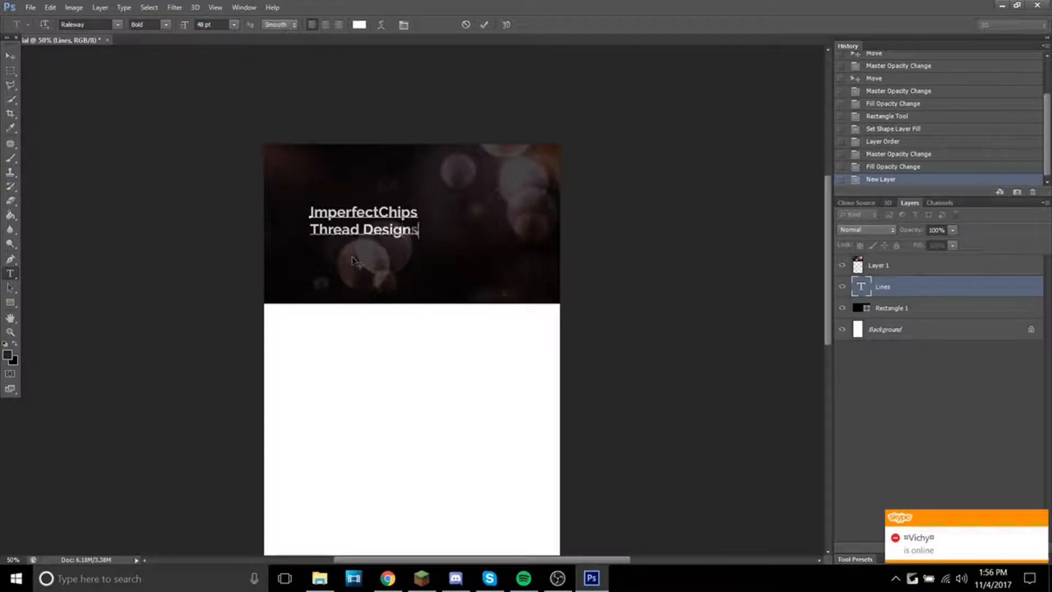
# - Centre-align both lines of the title text and move it to the middle of the header image
pyautogui.tripleClick(395, 226)
pyautogui.tripleClick(387, 213)
pyautogui.doubleClick(369, 230)
pyautogui.tripleClick(370, 230)
pyautogui.click(373, 215)
pyautogui.click(368, 227)
pyautogui.tripleClick(368, 227)
pyautogui.click(367, 226)
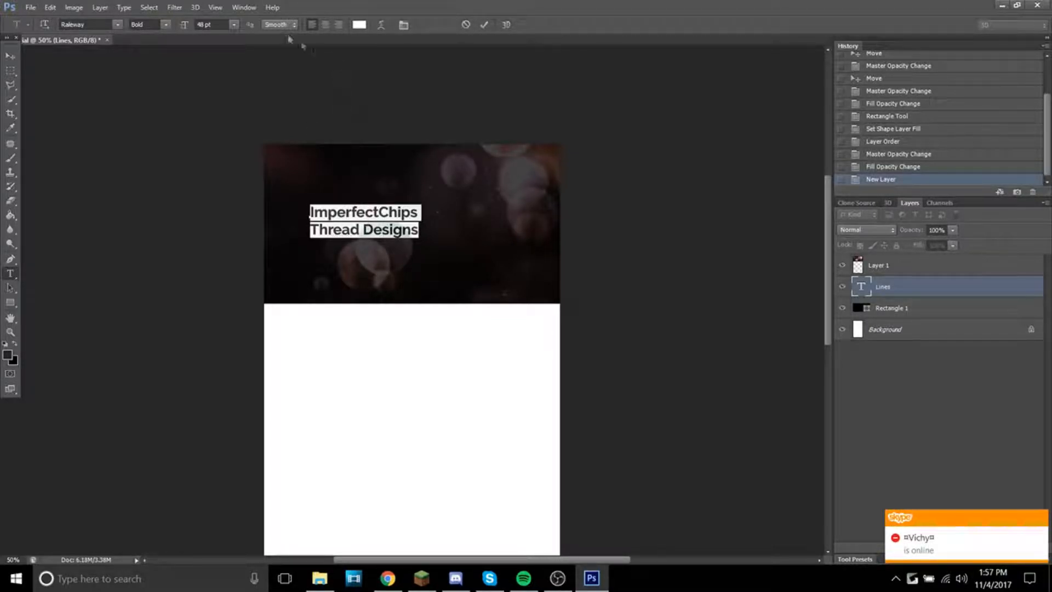
pyautogui.click(325, 24)
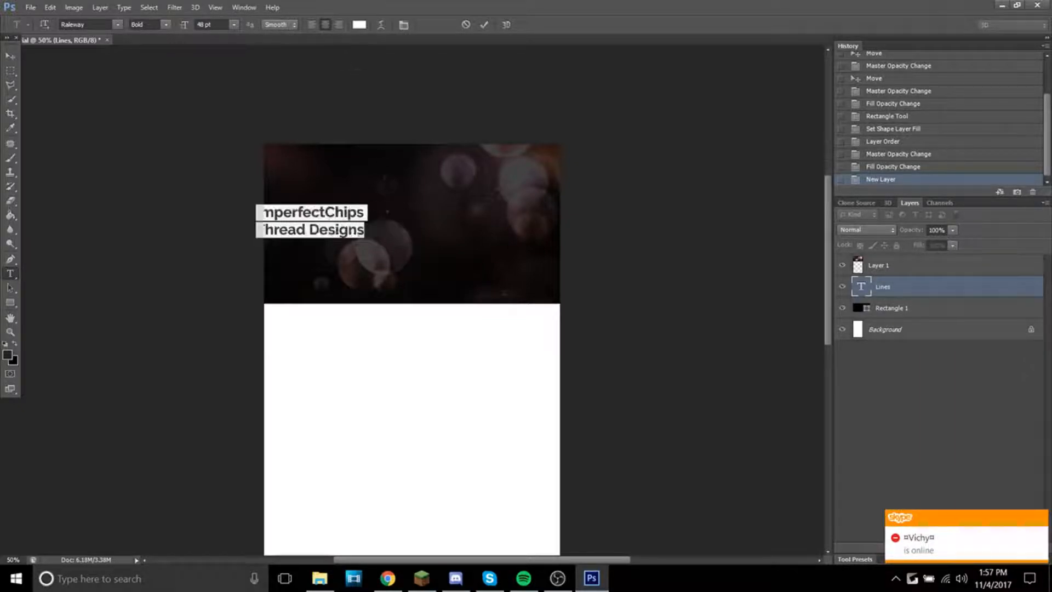
pyautogui.moveTo(326, 241); pyautogui.dragTo(432, 240)
pyautogui.click(11, 57)
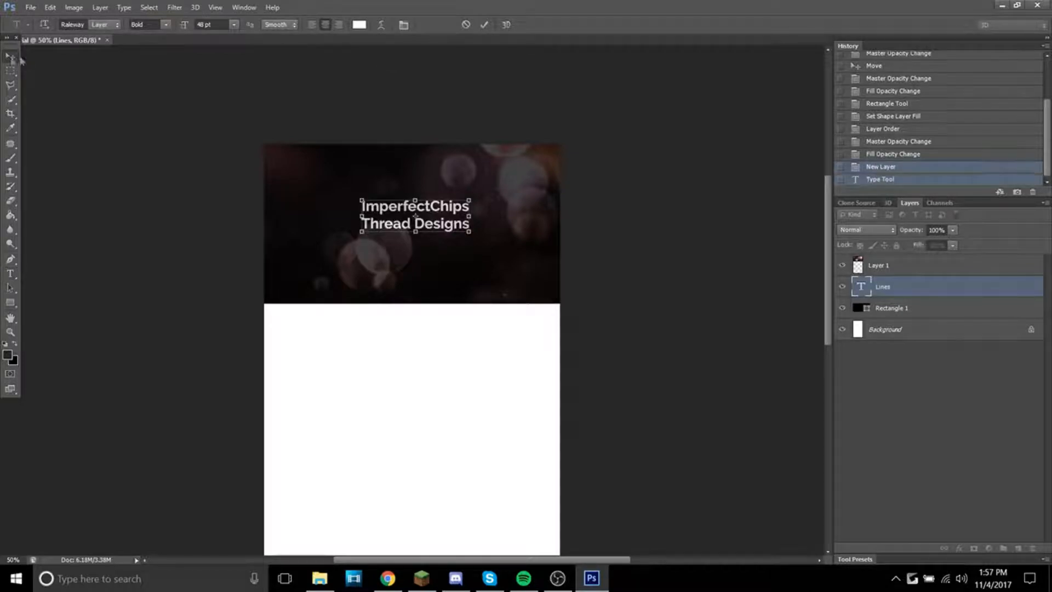
# - Align the title text to the horizontal centre of the canvas
pyautogui.hotkey('ctrl', 'a')
pyautogui.scroll(-1, 277, 273)
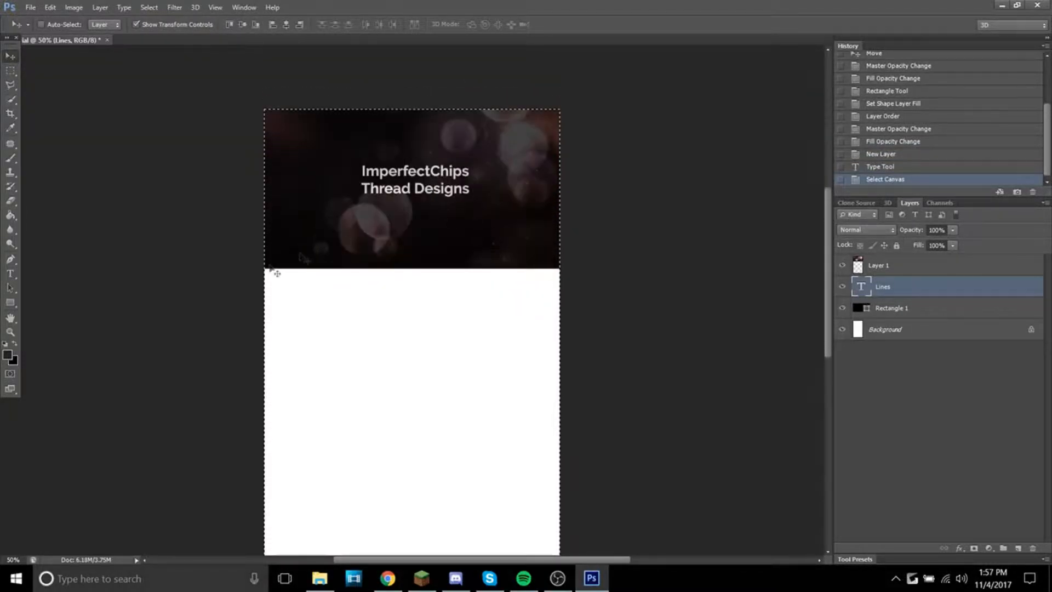
pyautogui.scroll(-1, 458, 394)
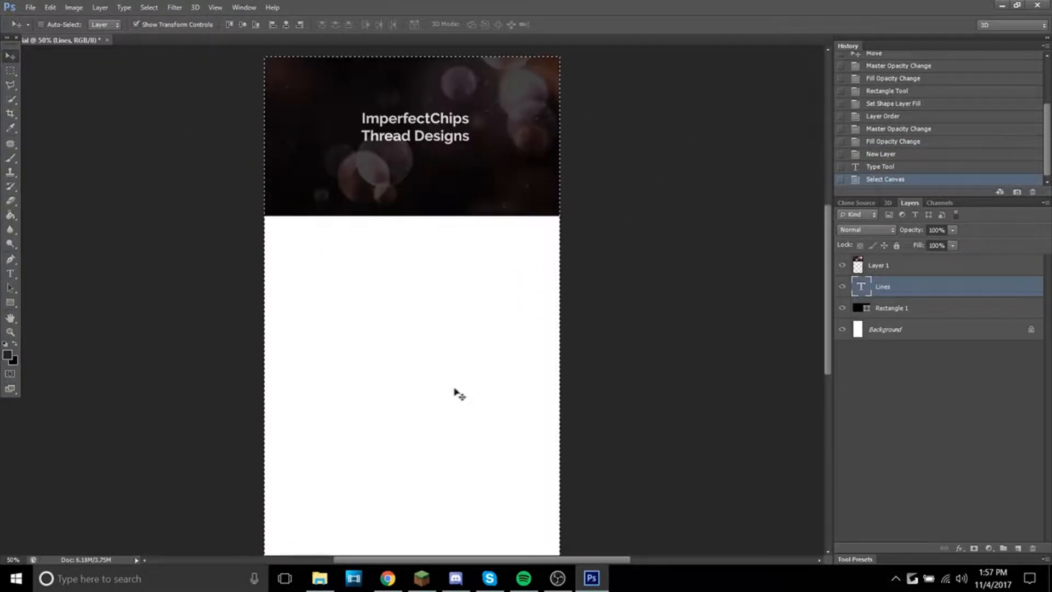
pyautogui.scroll(-2, 458, 394)
pyautogui.scroll(3, 331, 321)
pyautogui.moveTo(340, 383); pyautogui.dragTo(386, 381)
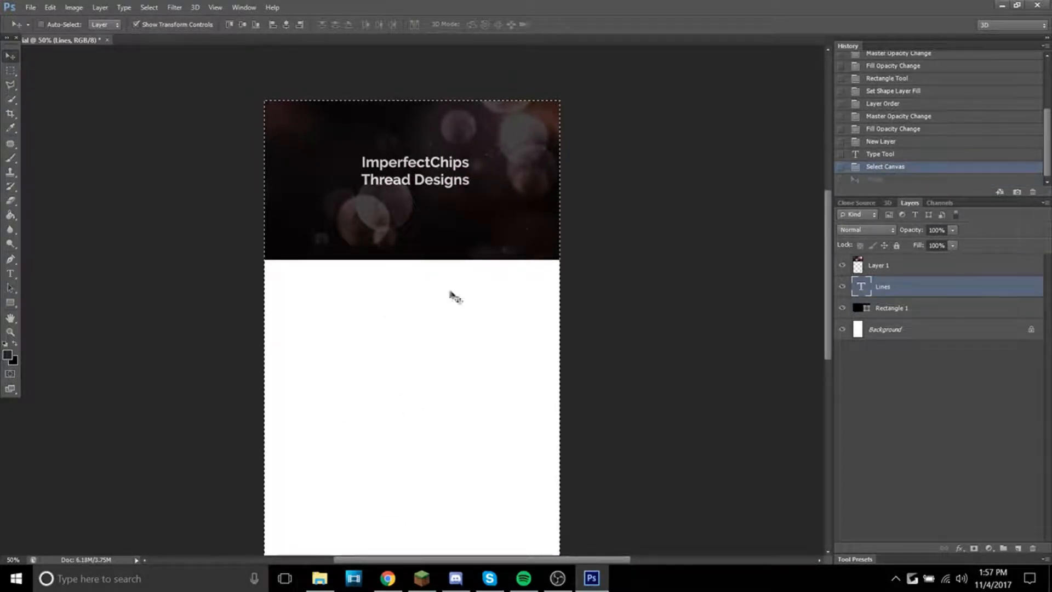
pyautogui.scroll(1, 455, 297)
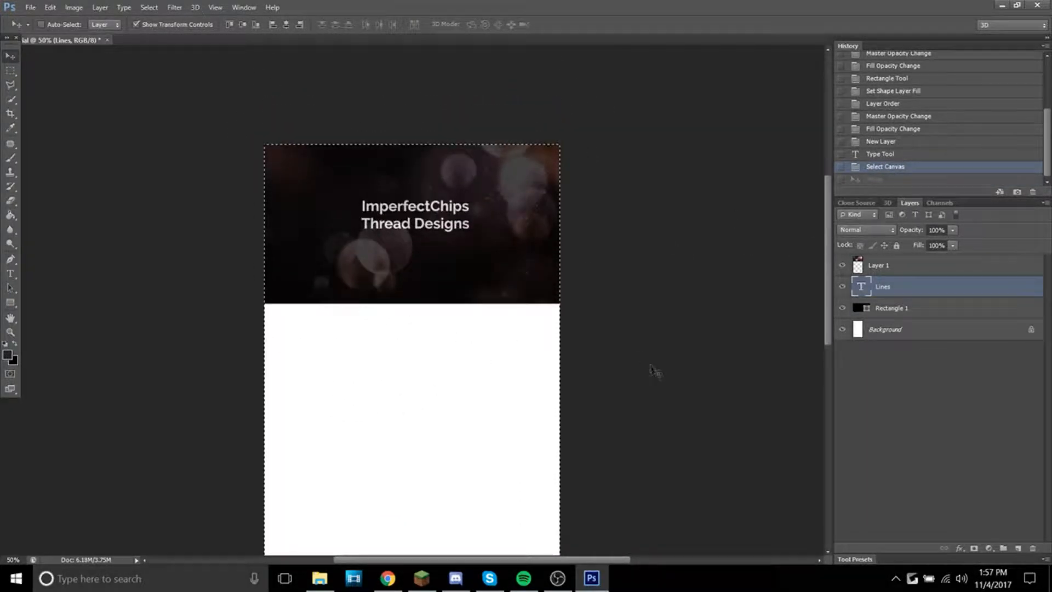
pyautogui.click(286, 24)
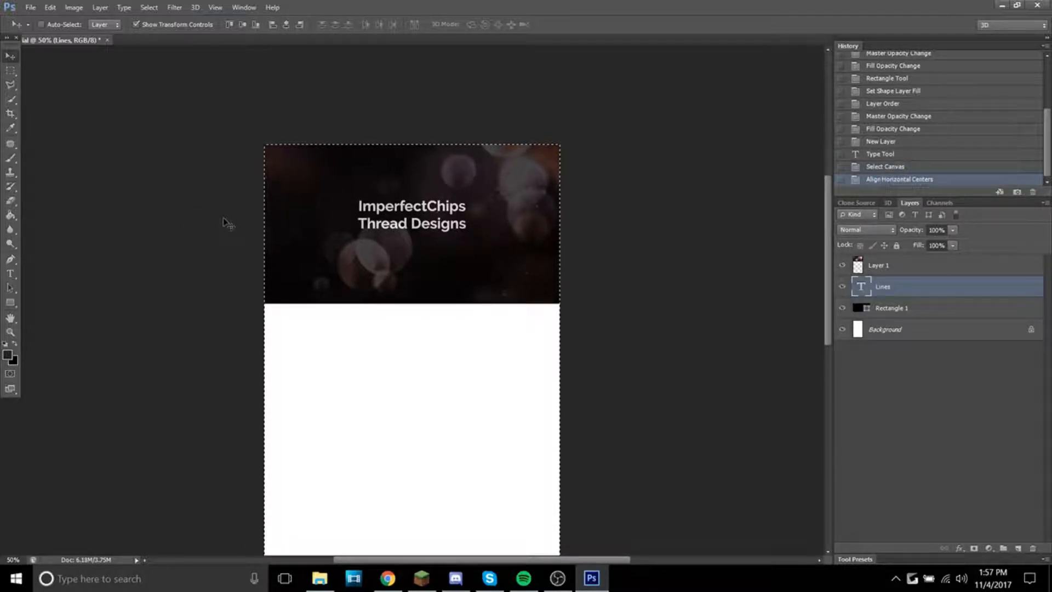
# - Move the title to the header's upper-left area and add the left-aligned 18 pt text "The best thread designs out there!" beneath it
pyautogui.hotkey('ctrl', 'd')
pyautogui.moveTo(419, 217); pyautogui.dragTo(338, 195)
pyautogui.click(10, 273)
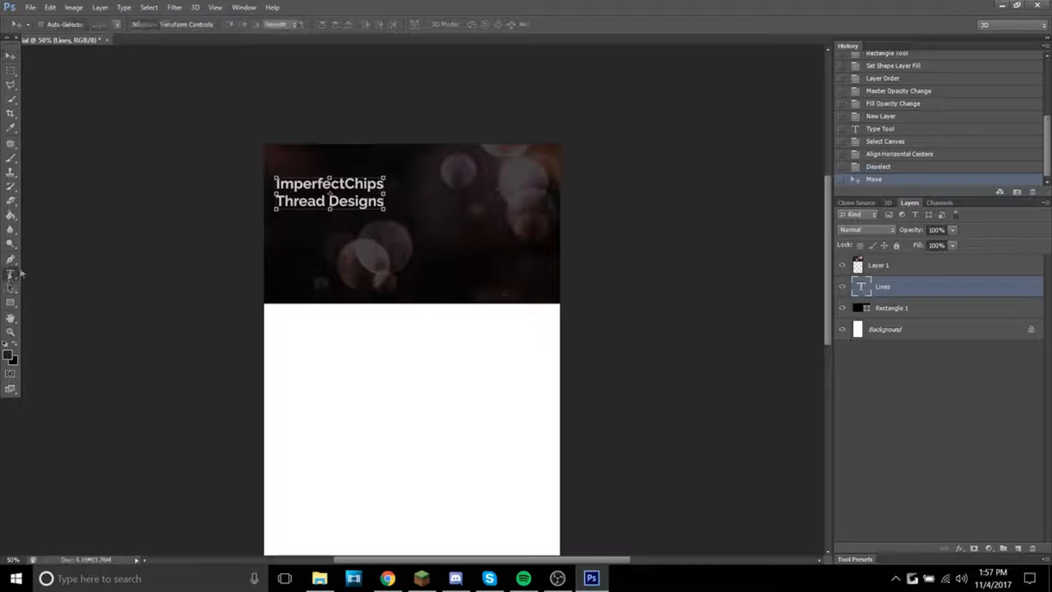
pyautogui.click(295, 220)
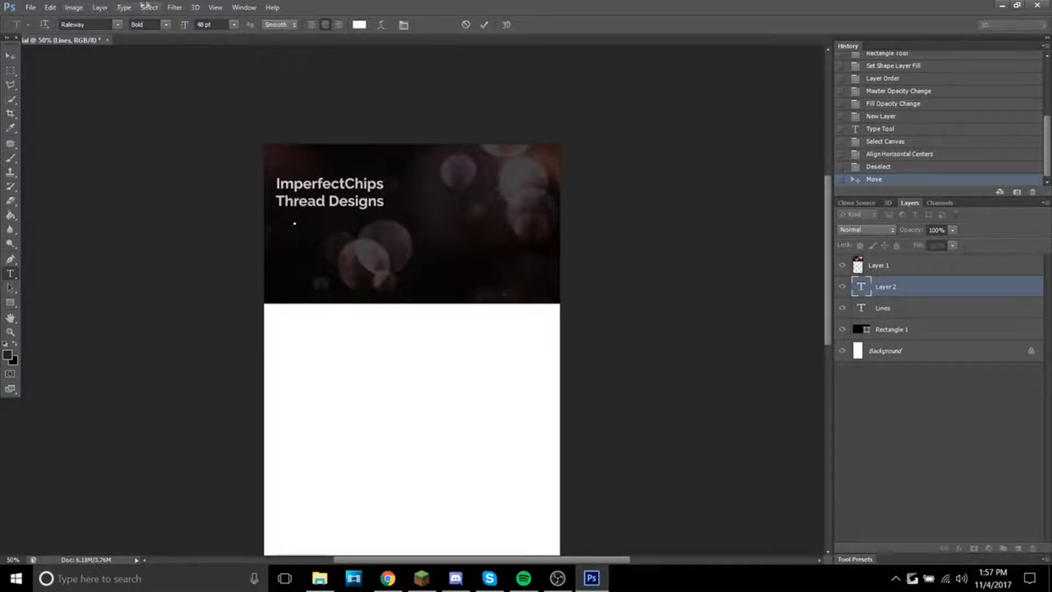
pyautogui.click(234, 27)
pyautogui.click(225, 151)
pyautogui.click(311, 25)
pyautogui.click(317, 221)
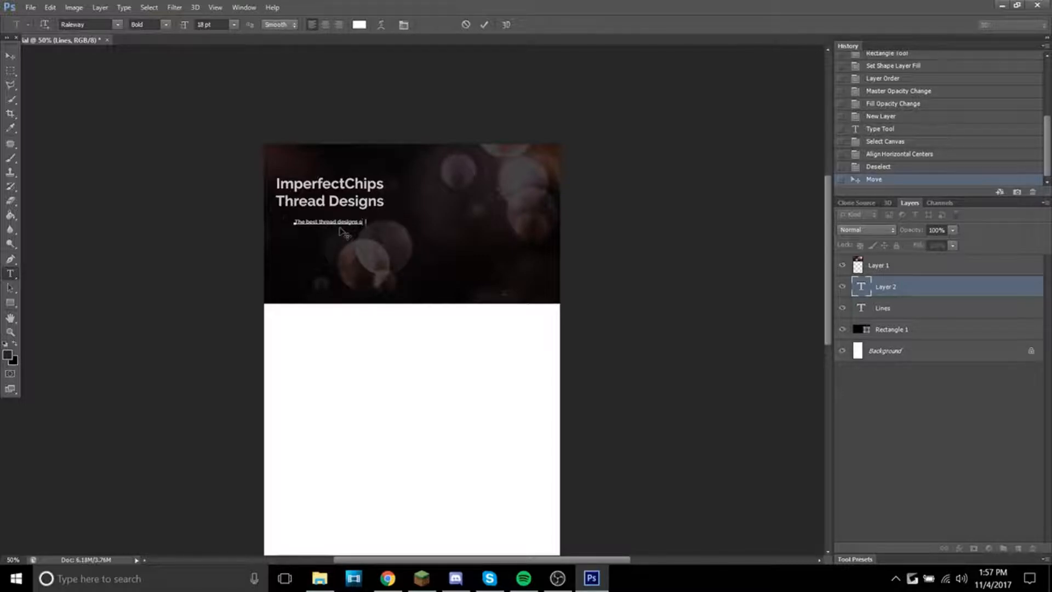
pyautogui.moveTo(379, 257)
pyautogui.mouseDown()
pyautogui.moveTo(380, 228)
pyautogui.moveTo(383, 249)
pyautogui.mouseUp()
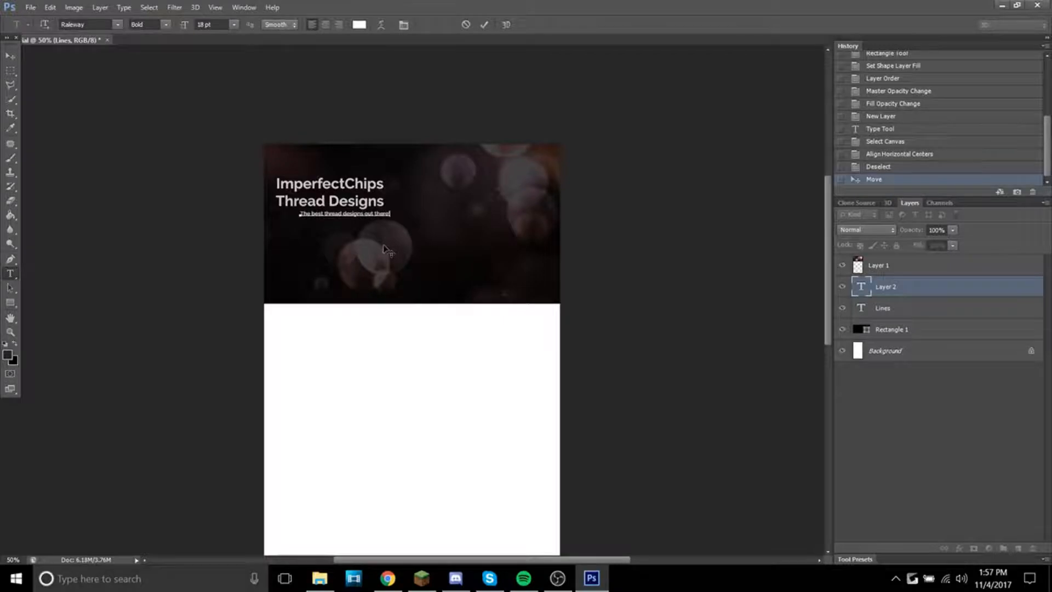
# - Set the tagline's font size to 24 pt and move it slightly lower, clear of the title
pyautogui.tripleClick(361, 215)
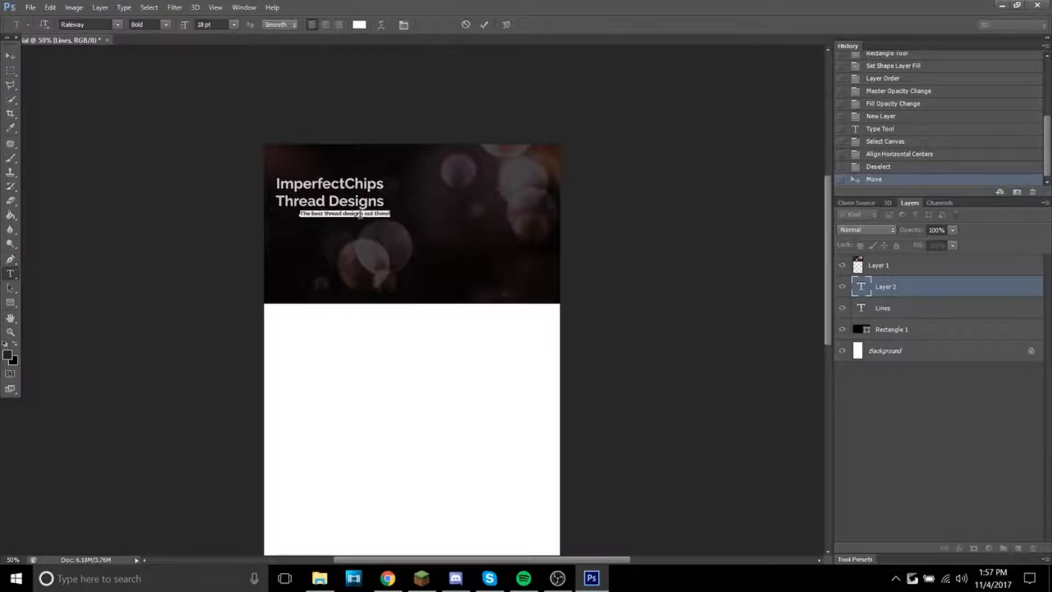
pyautogui.click(234, 24)
pyautogui.click(225, 171)
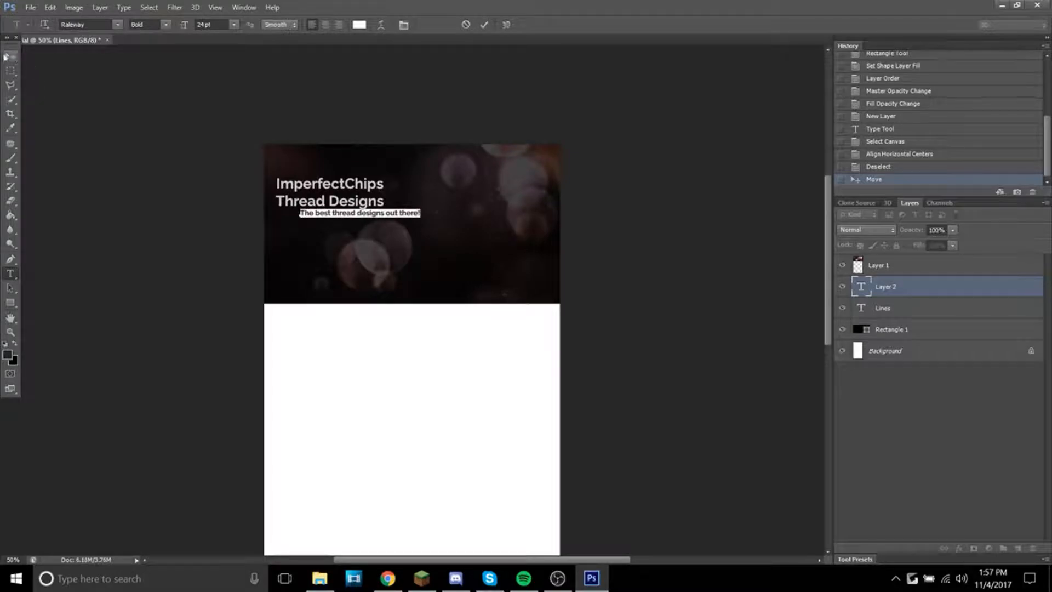
pyautogui.click(10, 55)
pyautogui.moveTo(378, 245); pyautogui.dragTo(389, 257)
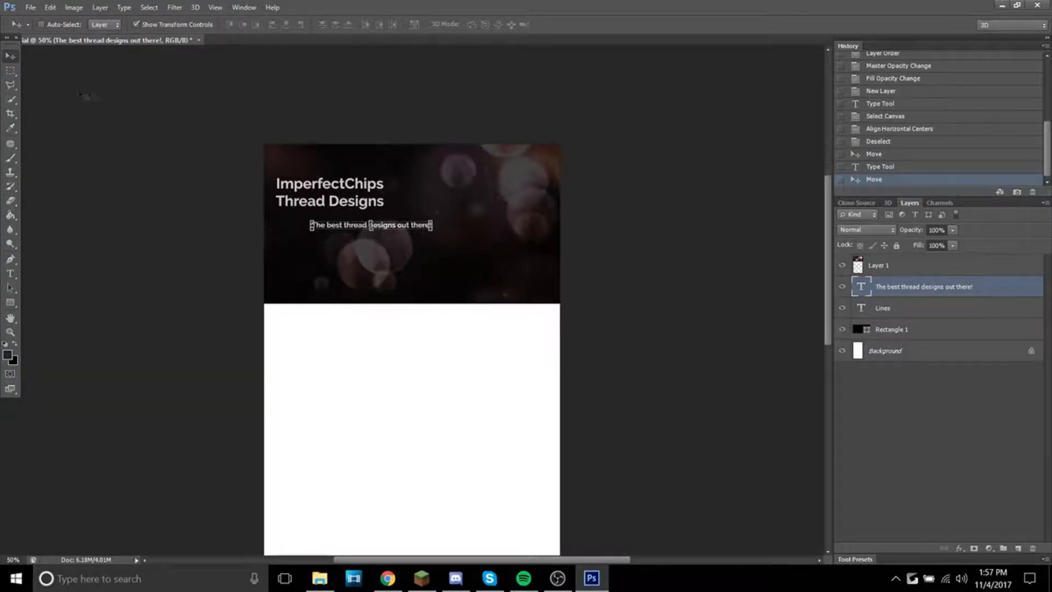
# - Join the title into the single line "ImperfectChips Thread Designs" and reposition it near the top of the header
pyautogui.click(10, 273)
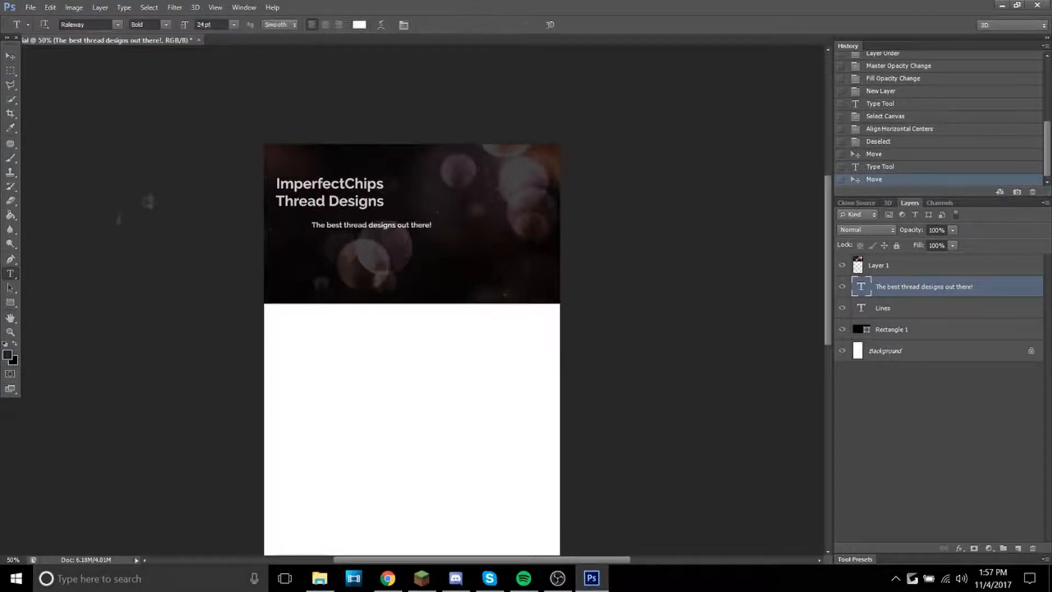
pyautogui.click(277, 191)
pyautogui.press('BackSpace')
pyautogui.moveTo(355, 212); pyautogui.dragTo(400, 210)
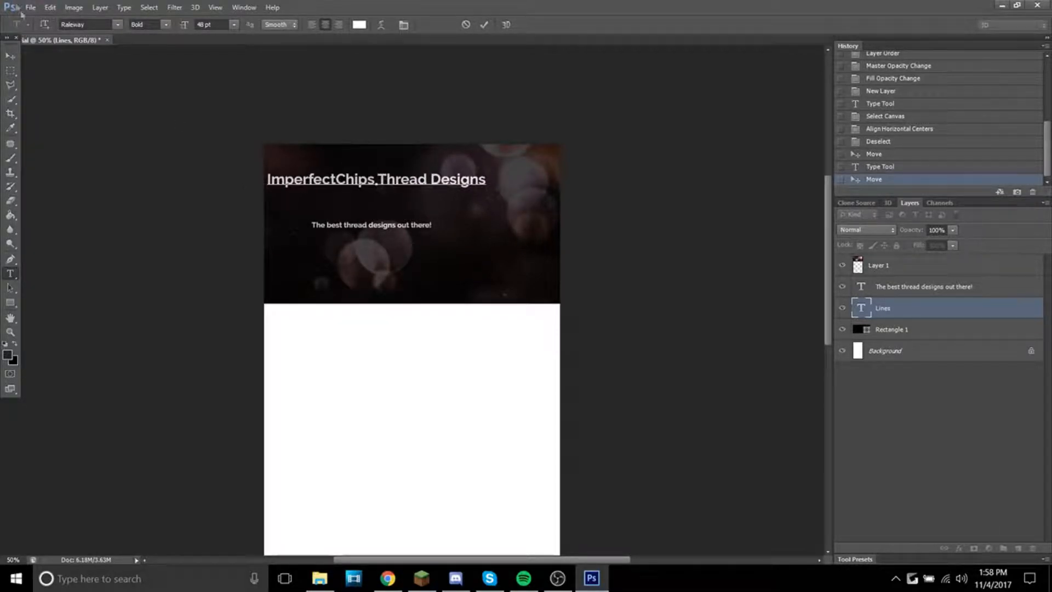
# - Move the tagline directly beneath the right end of the title
pyautogui.click(10, 56)
pyautogui.click(920, 287)
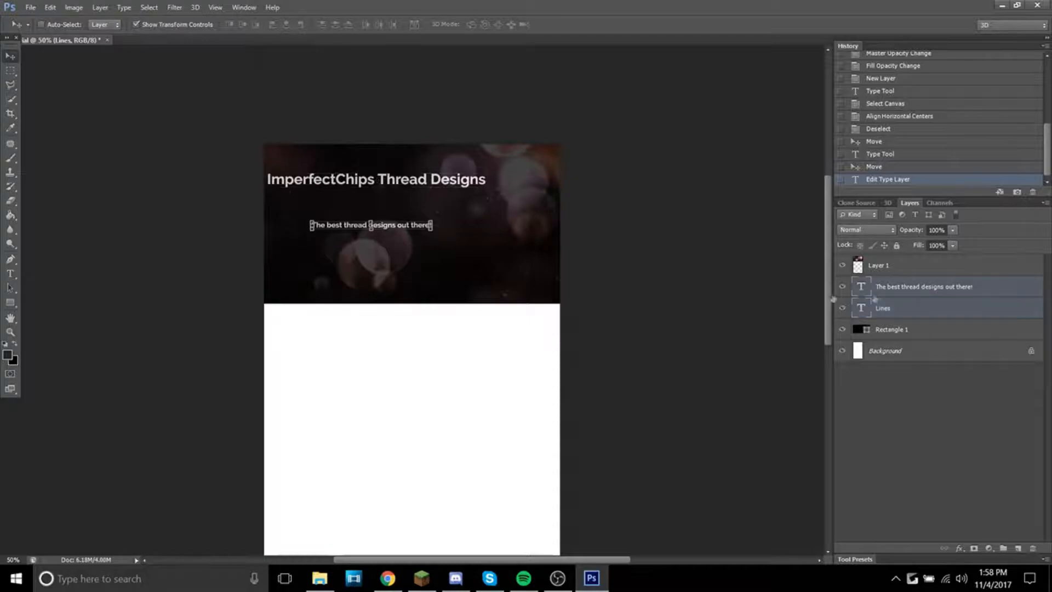
pyautogui.moveTo(425, 261); pyautogui.dragTo(475, 226)
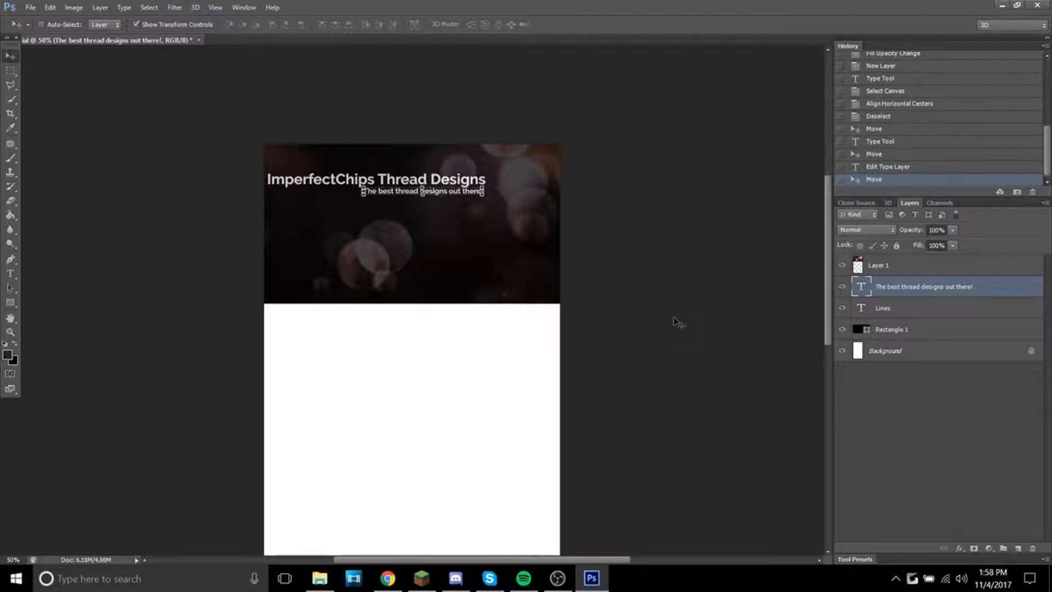
# - Draw a white rectangle of about 1658 by 2104 px from the header's lower part down, extending past both canvas sides
pyautogui.click(930, 353)
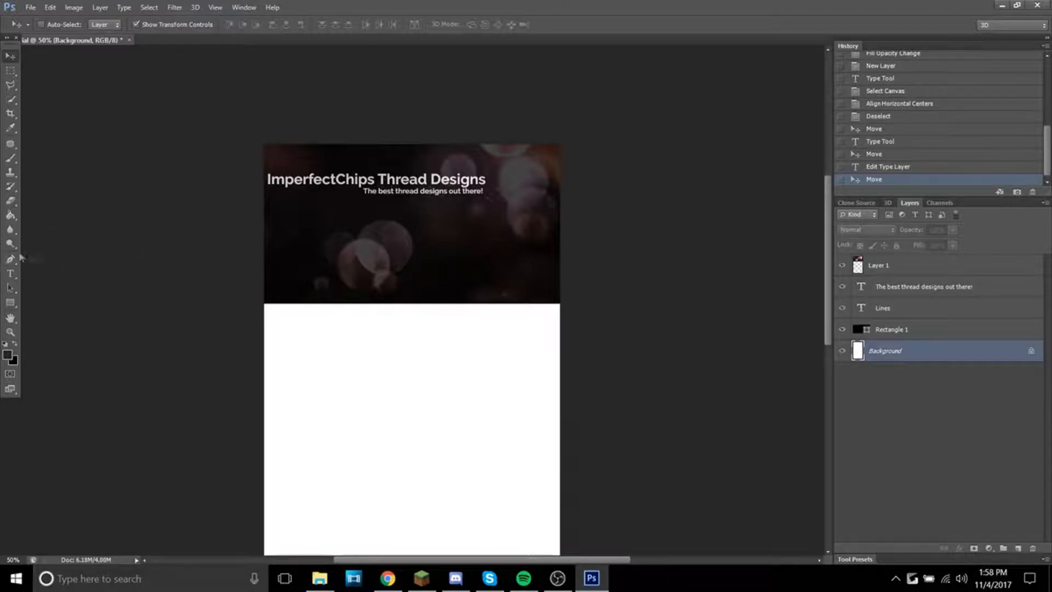
pyautogui.scroll(-5, 465, 364)
pyautogui.scroll(3, 417, 350)
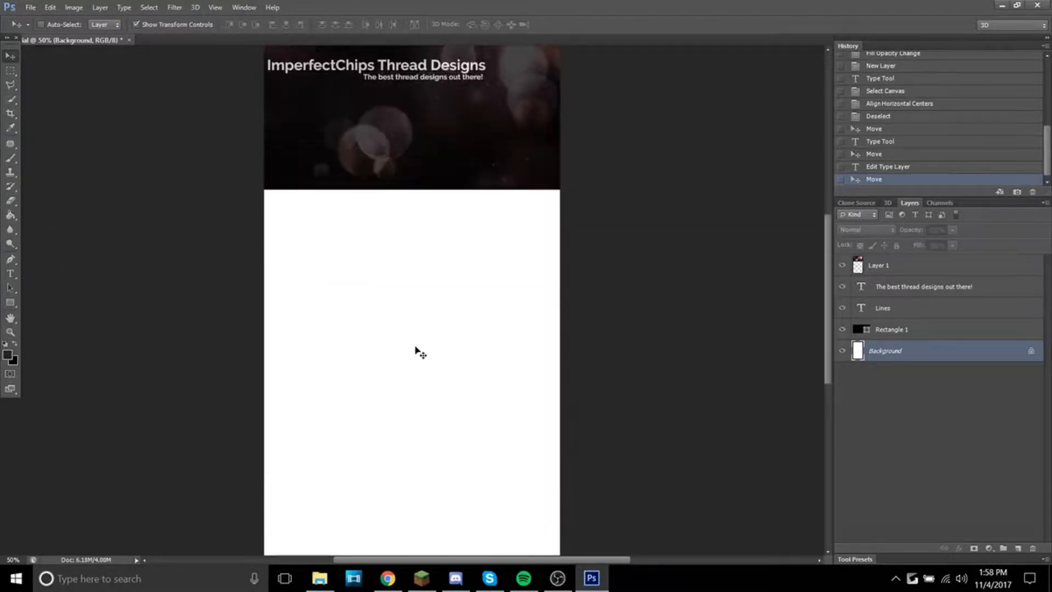
pyautogui.scroll(1, 525, 303)
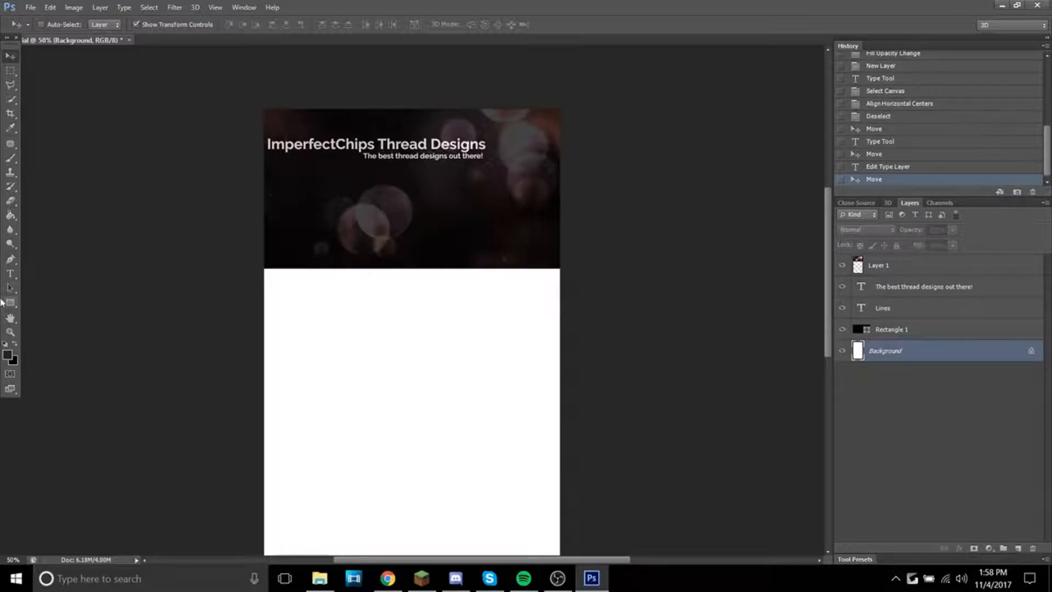
pyautogui.click(14, 303)
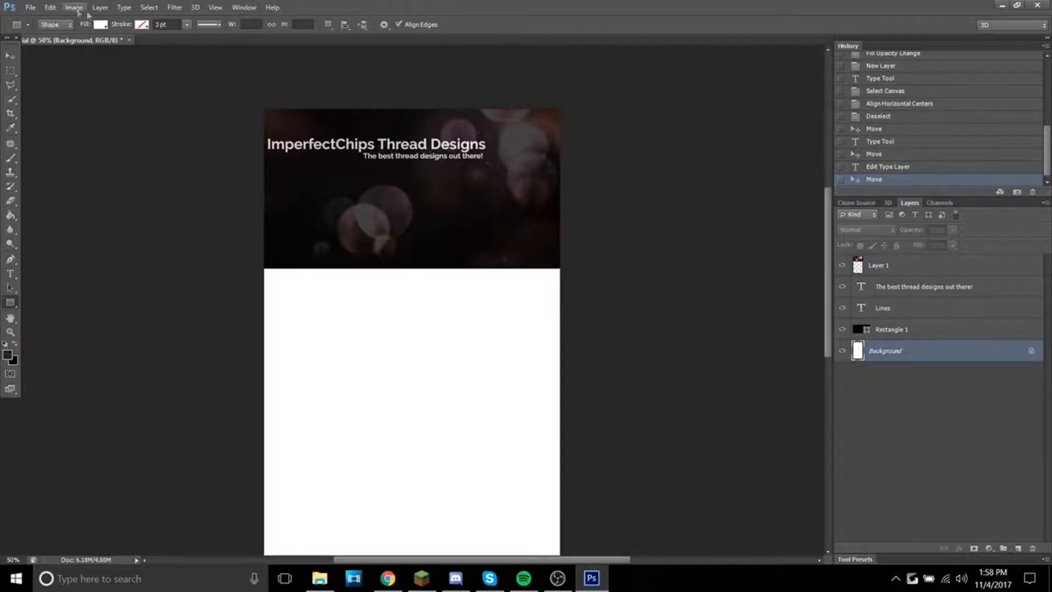
pyautogui.click(100, 24)
pyautogui.click(100, 26)
pyautogui.moveTo(201, 224); pyautogui.dragTo(656, 586)
pyautogui.scroll(5, 701, 236)
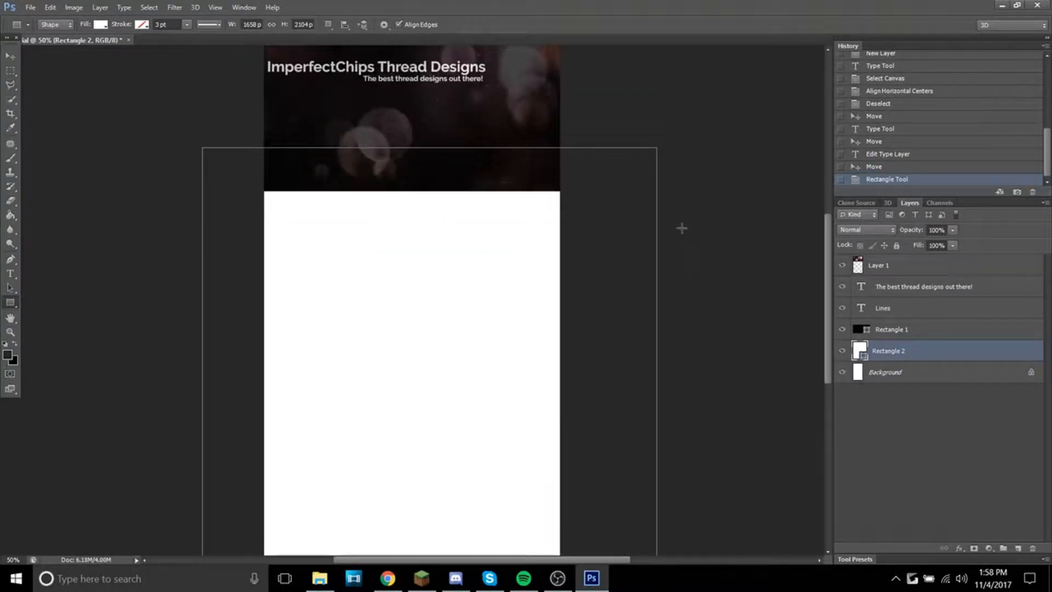
# - Move the Rectangle 2 layer above Layer 1 so it covers the bottom of the header image
pyautogui.moveTo(899, 351); pyautogui.dragTo(894, 259)
pyautogui.scroll(2, 72, 118)
pyautogui.click(10, 56)
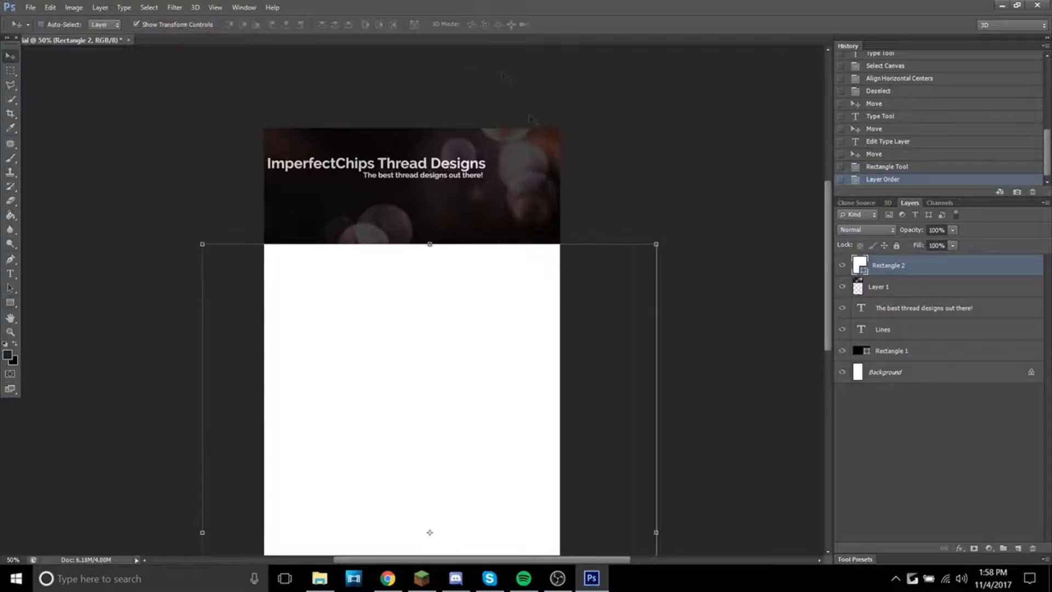
pyautogui.scroll(2, 599, 263)
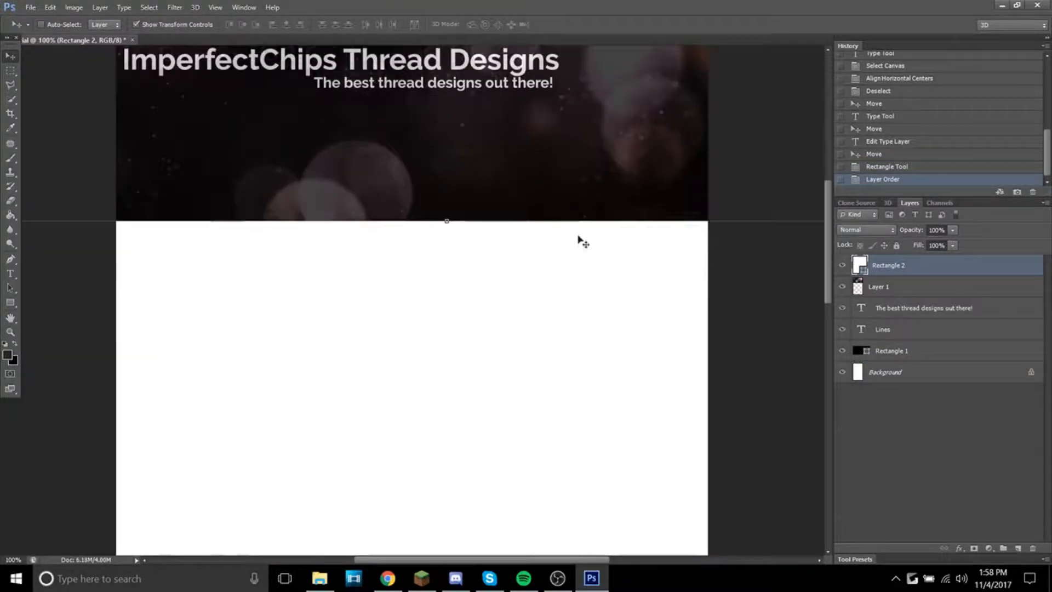
pyautogui.scroll(2, 581, 241)
pyautogui.scroll(1, 581, 255)
# - Select the tagline and Lines text layers together and shift them slightly right and down in the header
pyautogui.click(896, 312)
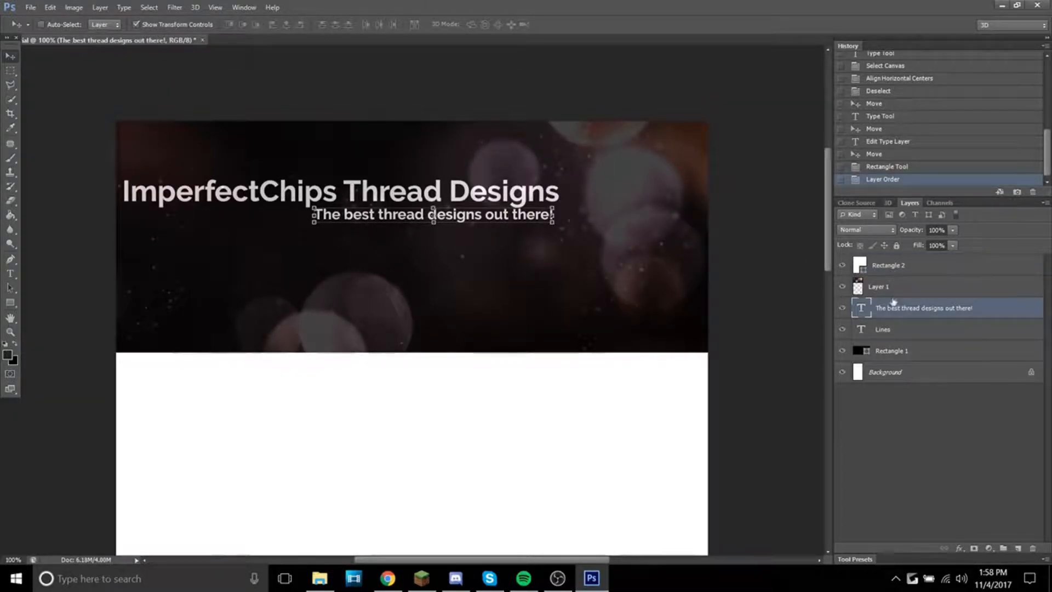
pyautogui.click(890, 327)
pyautogui.click(913, 311)
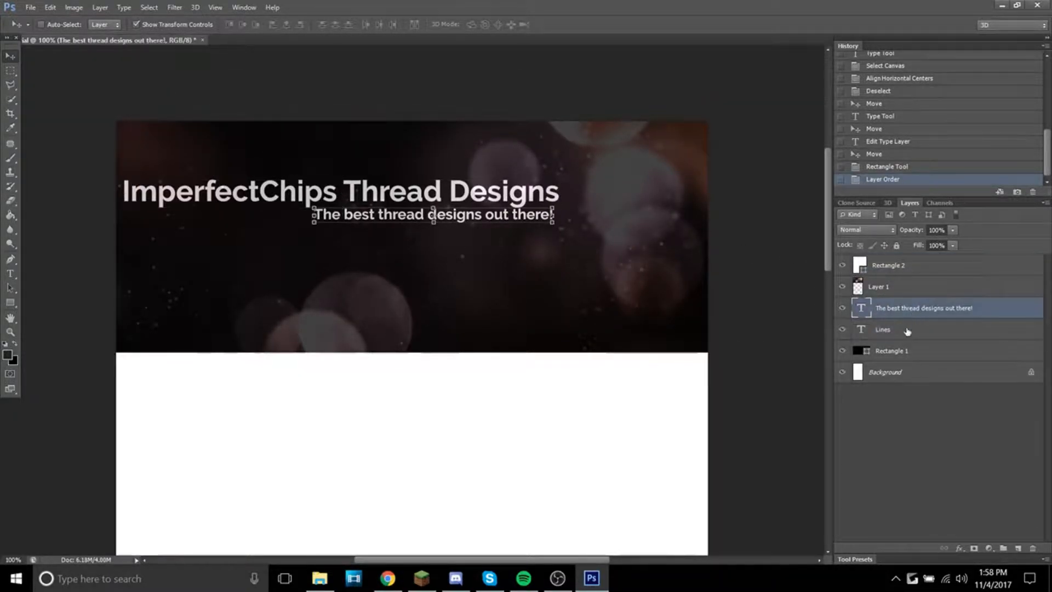
pyautogui.click(926, 330)
pyautogui.click(927, 308)
pyautogui.click(925, 329)
pyautogui.click(926, 308)
pyautogui.click(919, 333)
pyautogui.click(901, 308)
pyautogui.click(931, 294)
pyautogui.click(913, 314)
pyautogui.keyDown('shift'); pyautogui.click(906, 335); pyautogui.keyUp('shift')
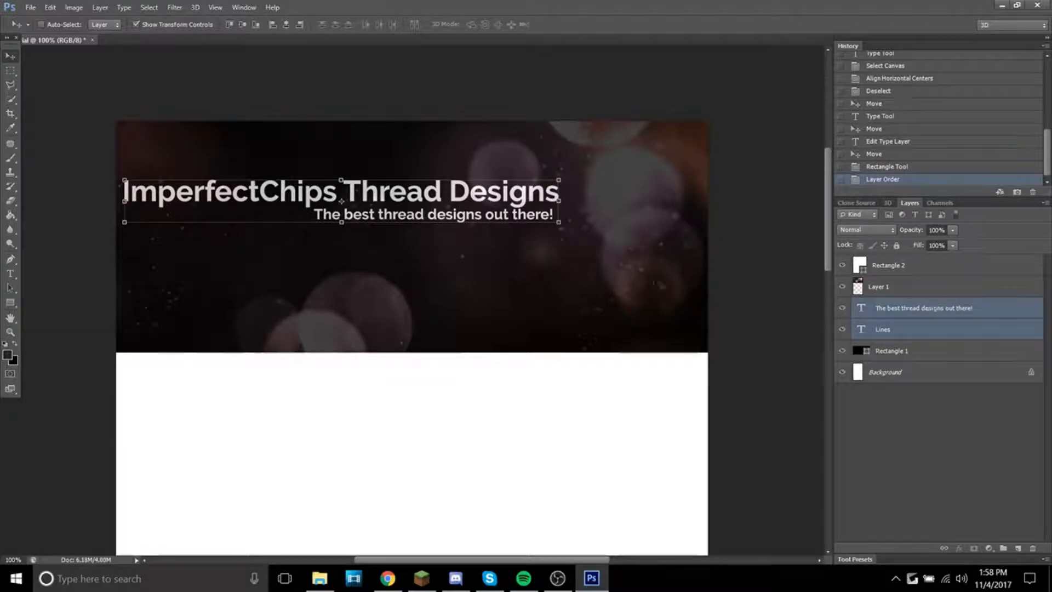
pyautogui.moveTo(385, 205); pyautogui.dragTo(392, 211)
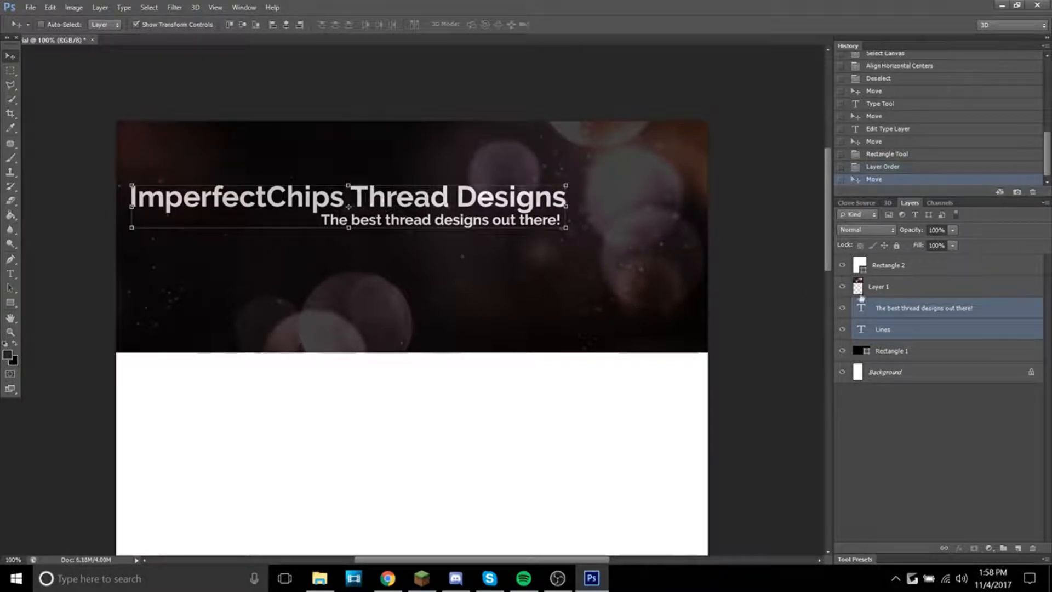
# - Try linking the two text layers and moving them together, and revert the document to the Layer Order history state
pyautogui.rightClick(908, 317)
pyautogui.click(779, 170)
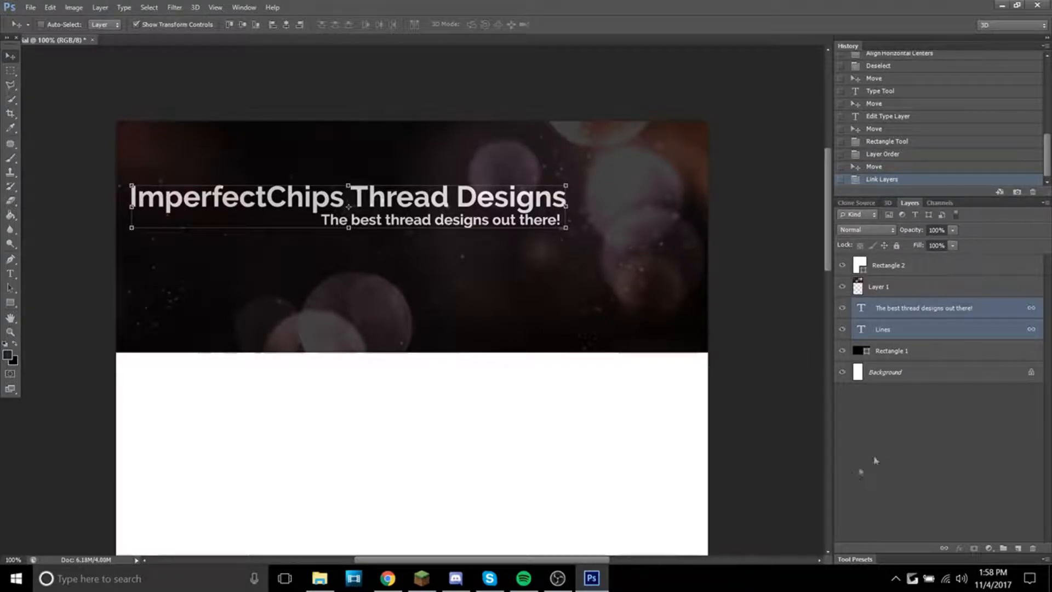
pyautogui.click(884, 369)
pyautogui.click(882, 329)
pyautogui.moveTo(526, 236); pyautogui.dragTo(585, 288)
pyautogui.click(890, 143)
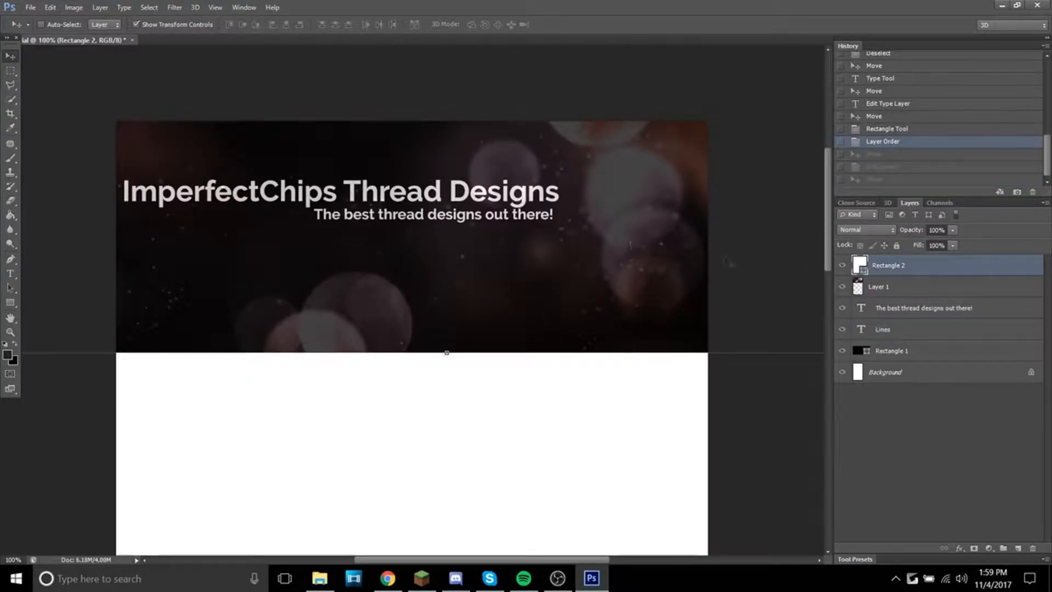
# - Link the tagline and Lines text layers and move them together slightly to the right in the header
pyautogui.click(913, 337)
pyautogui.click(910, 308)
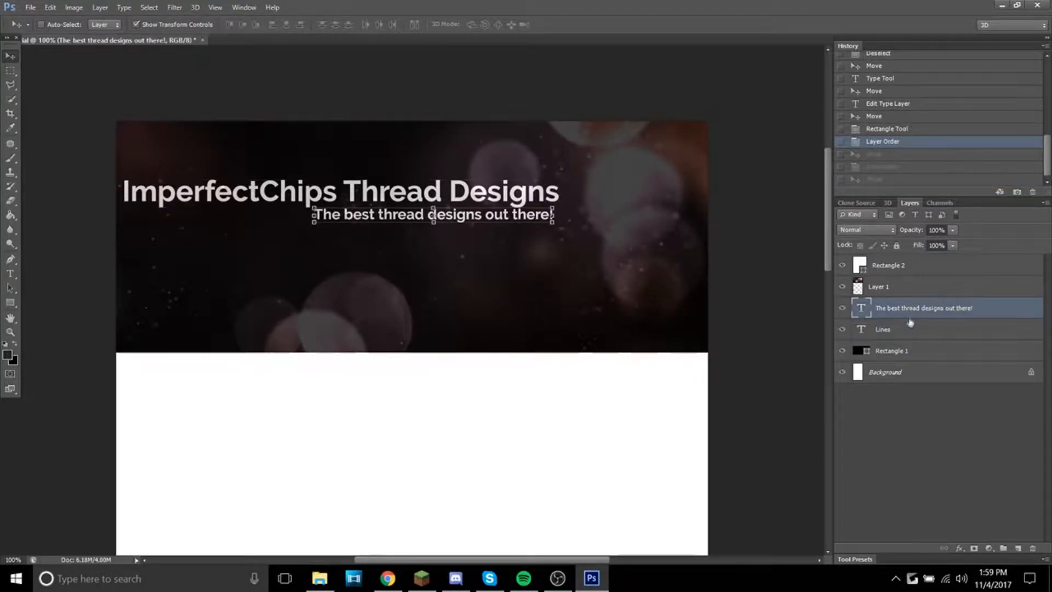
pyautogui.keyDown('shift'); pyautogui.click(910, 324); pyautogui.keyUp('shift')
pyautogui.rightClick(942, 339)
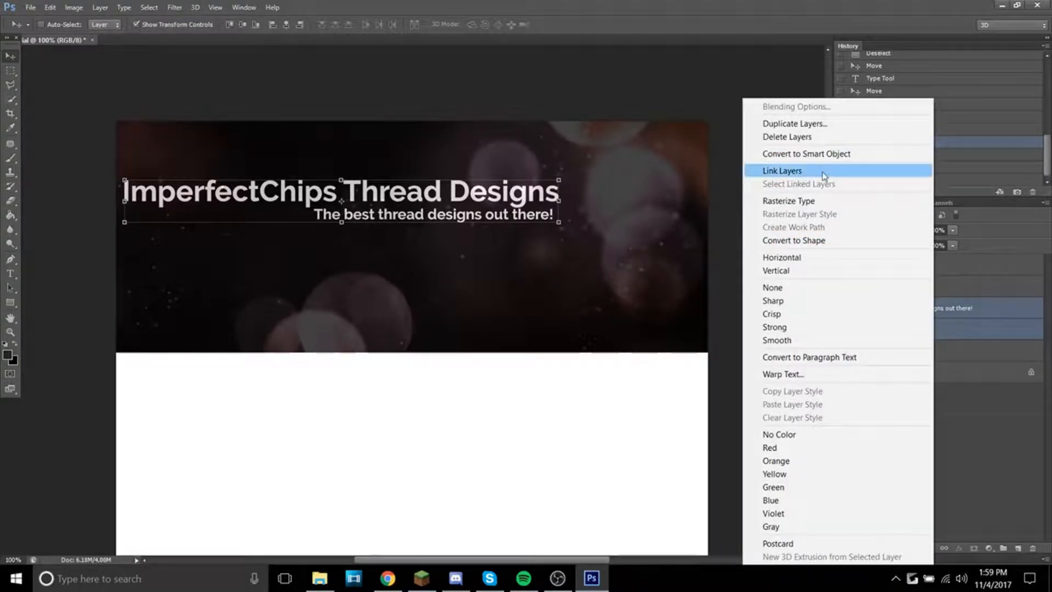
pyautogui.click(811, 171)
pyautogui.moveTo(514, 210)
pyautogui.mouseDown()
pyautogui.moveTo(510, 192)
pyautogui.moveTo(523, 207)
pyautogui.mouseUp()
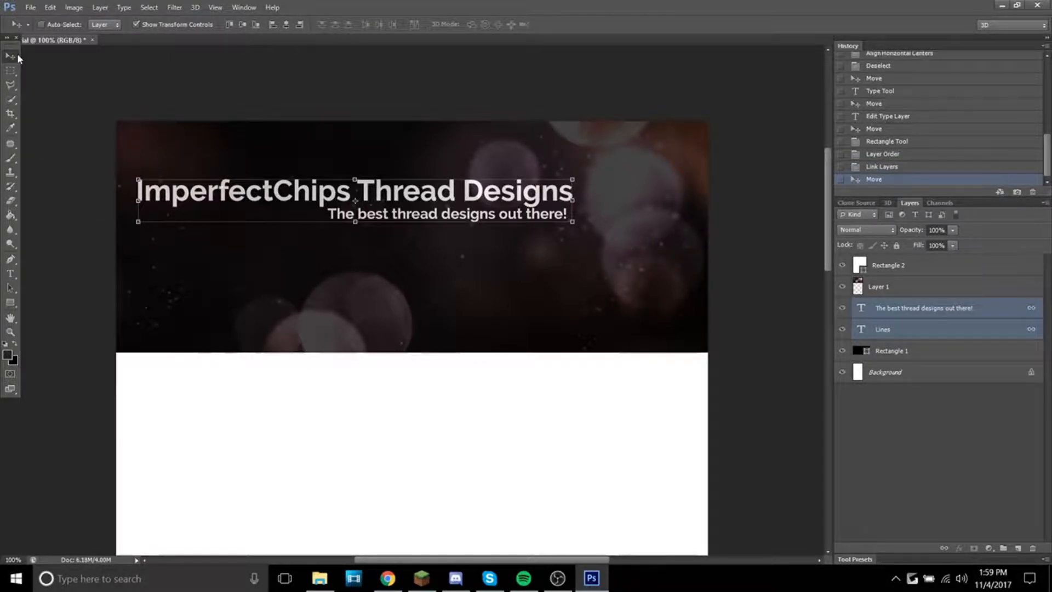
pyautogui.click(920, 349)
pyautogui.scroll(-2, 651, 298)
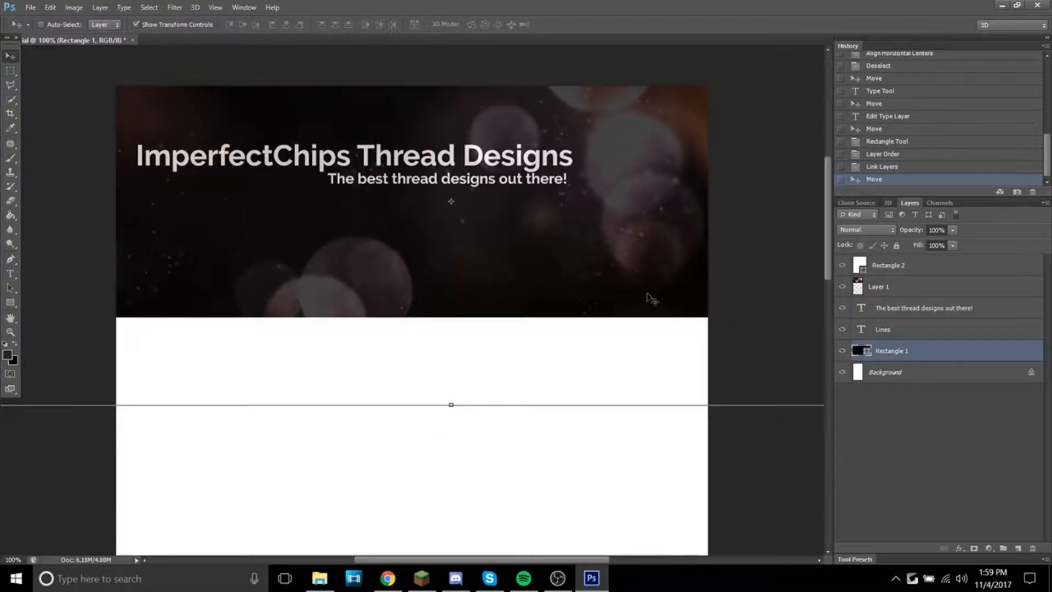
pyautogui.hotkey('ctrl', '-')
pyautogui.hotkey('ctrl', '-')
pyautogui.scroll(2, 650, 272)
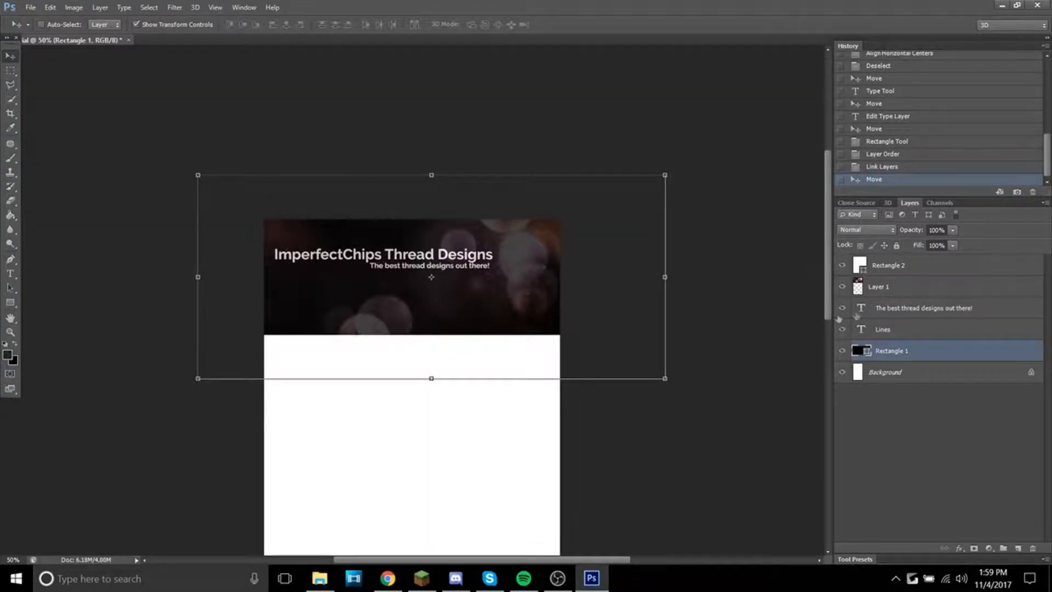
pyautogui.scroll(-5, 705, 353)
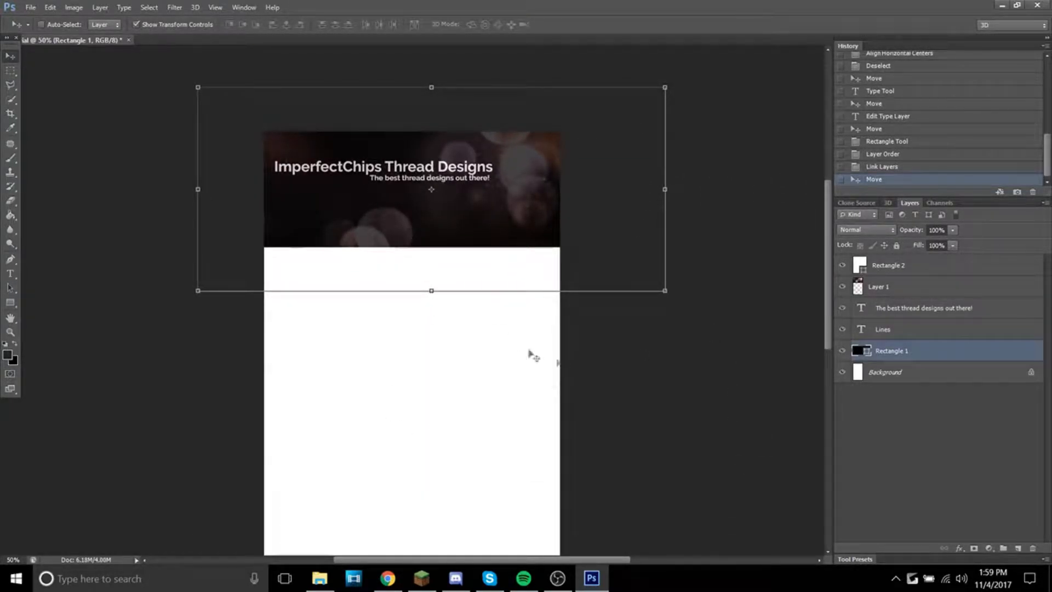
pyautogui.scroll(-8, 531, 354)
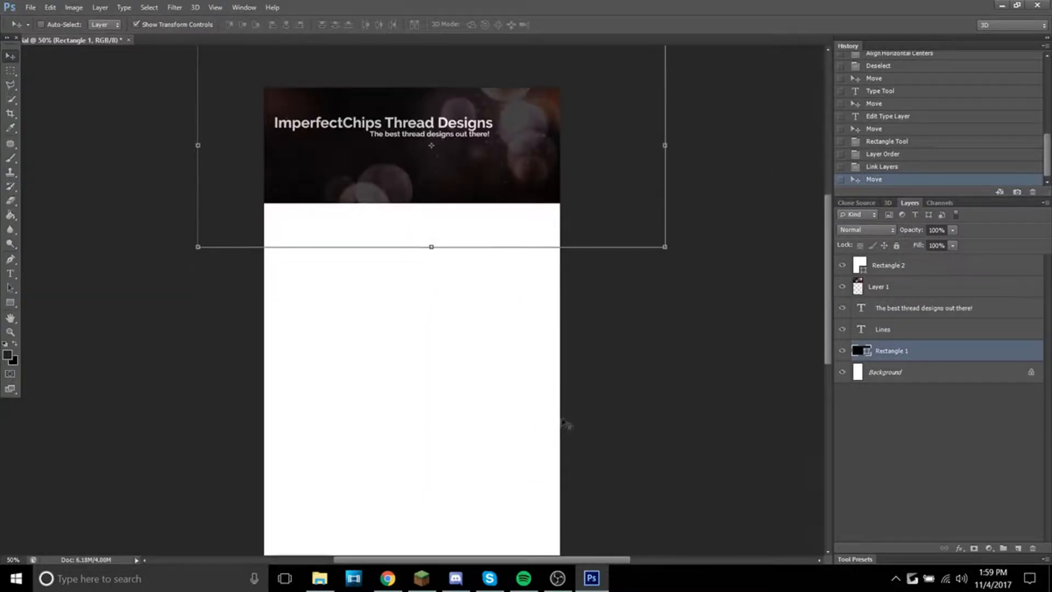
pyautogui.click(10, 273)
pyautogui.scroll(4, 287, 338)
pyautogui.click(358, 218)
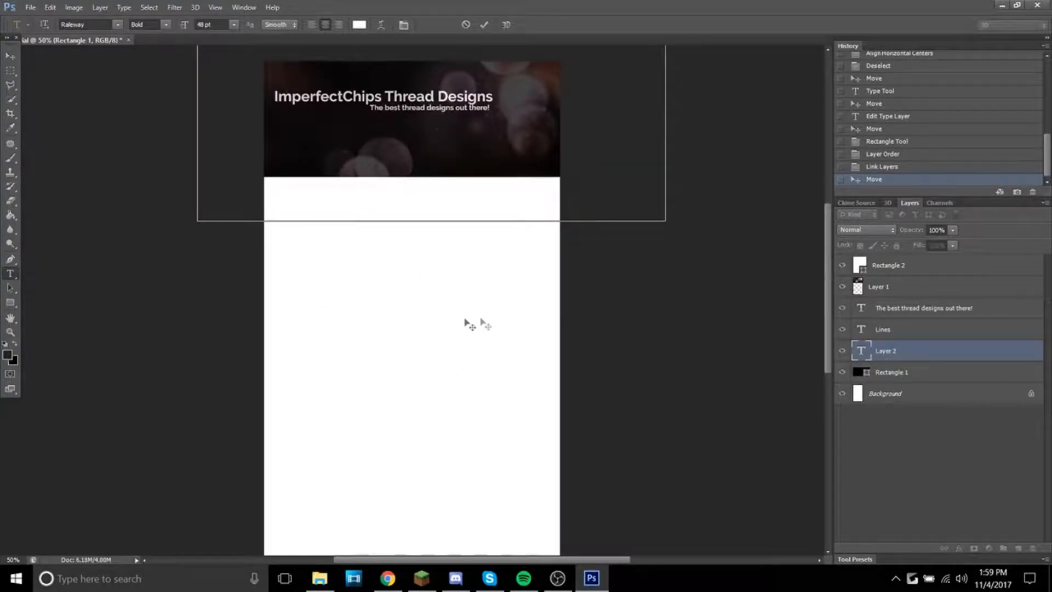
pyautogui.moveTo(357, 301); pyautogui.dragTo(378, 344)
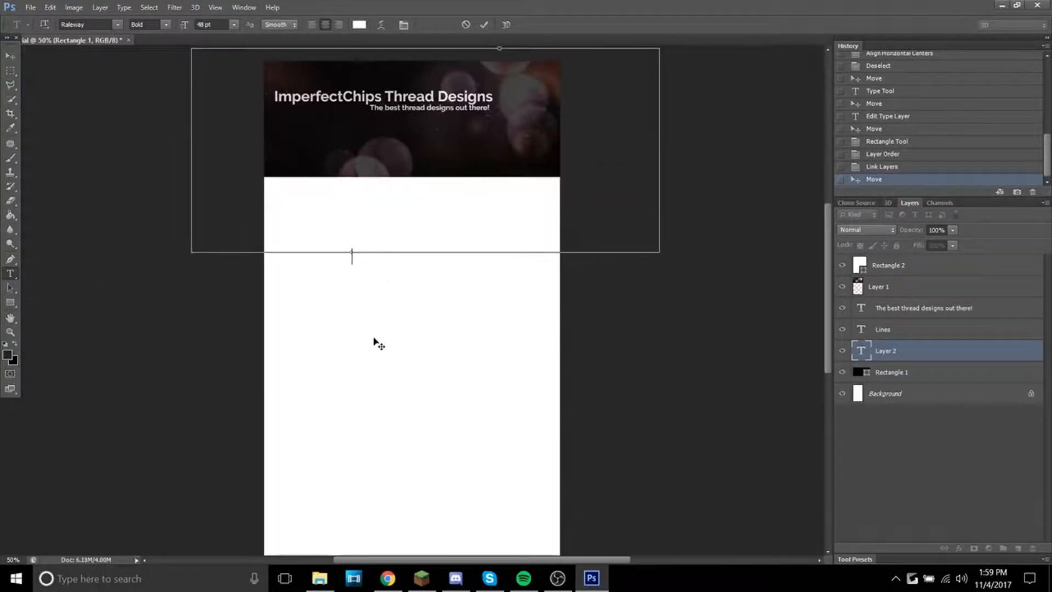
pyautogui.click(892, 168)
pyautogui.click(7, 56)
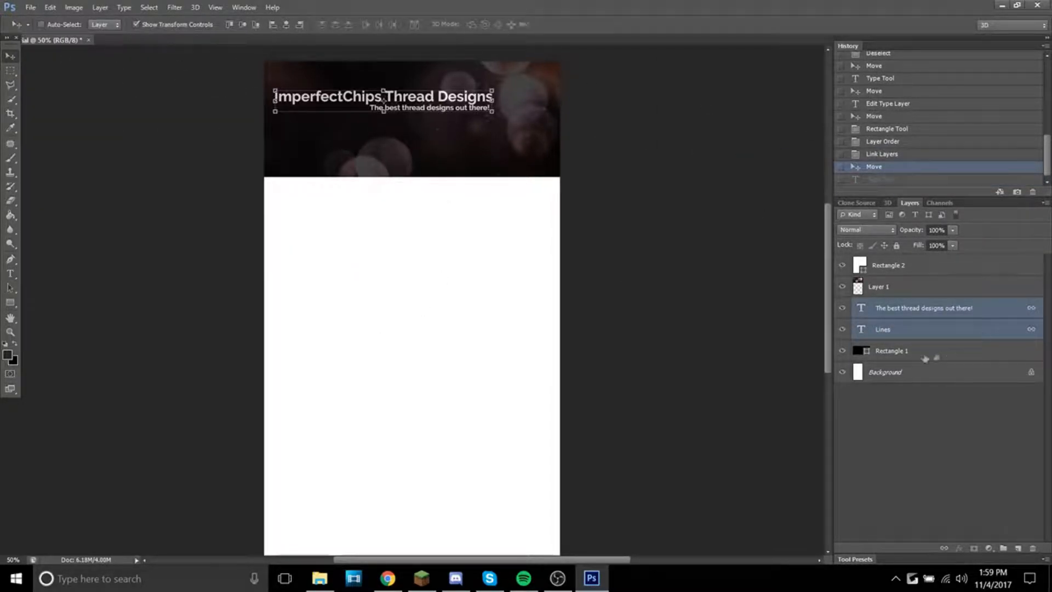
# - Start a text layer above the Background in the white body area with the text colour set to dark grey 1e1e1e
pyautogui.click(911, 375)
pyautogui.click(909, 356)
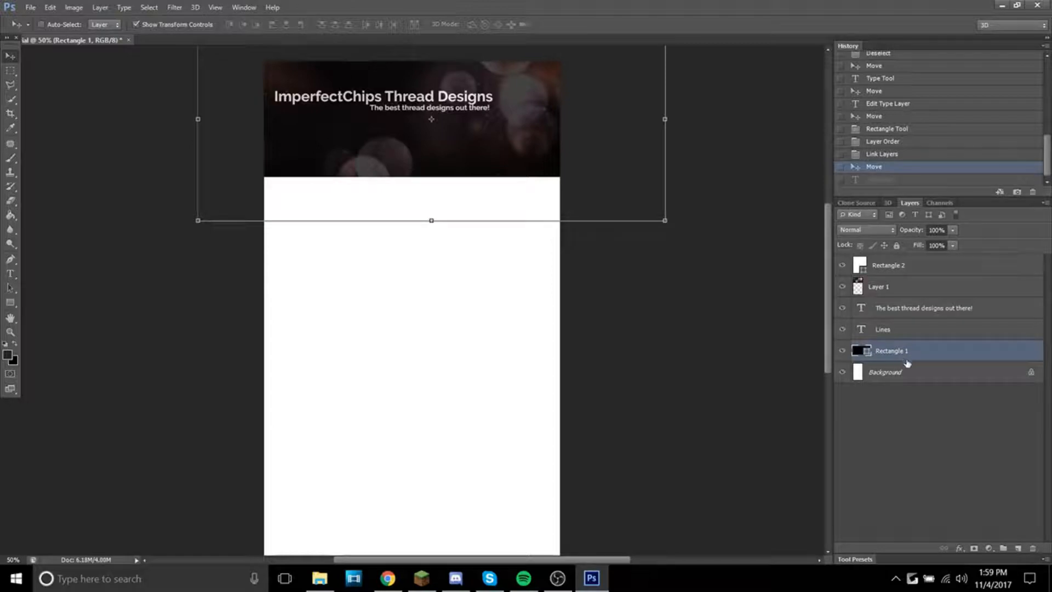
pyautogui.click(909, 372)
pyautogui.click(10, 274)
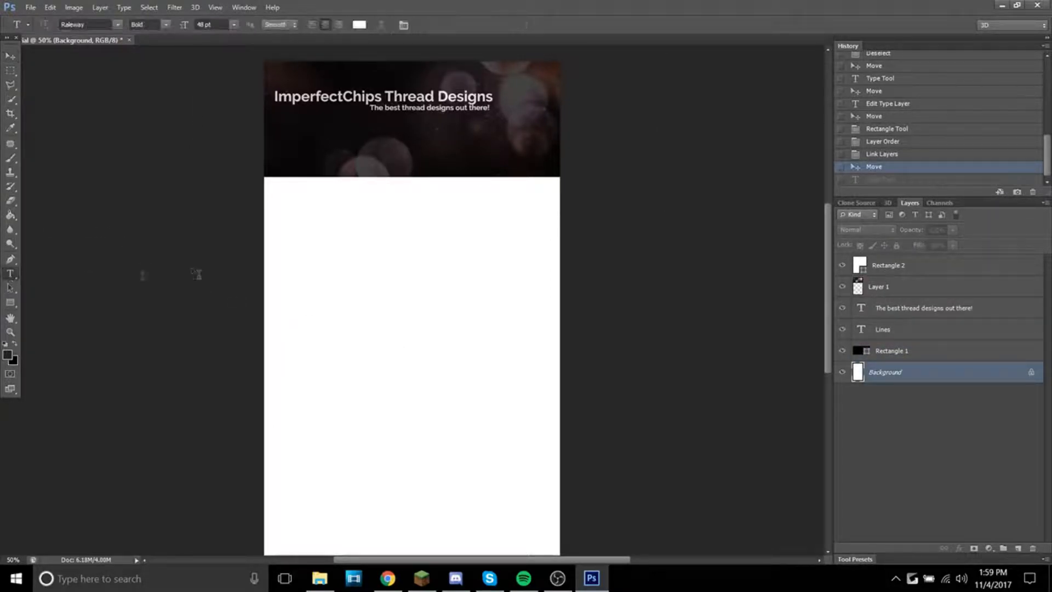
pyautogui.click(318, 198)
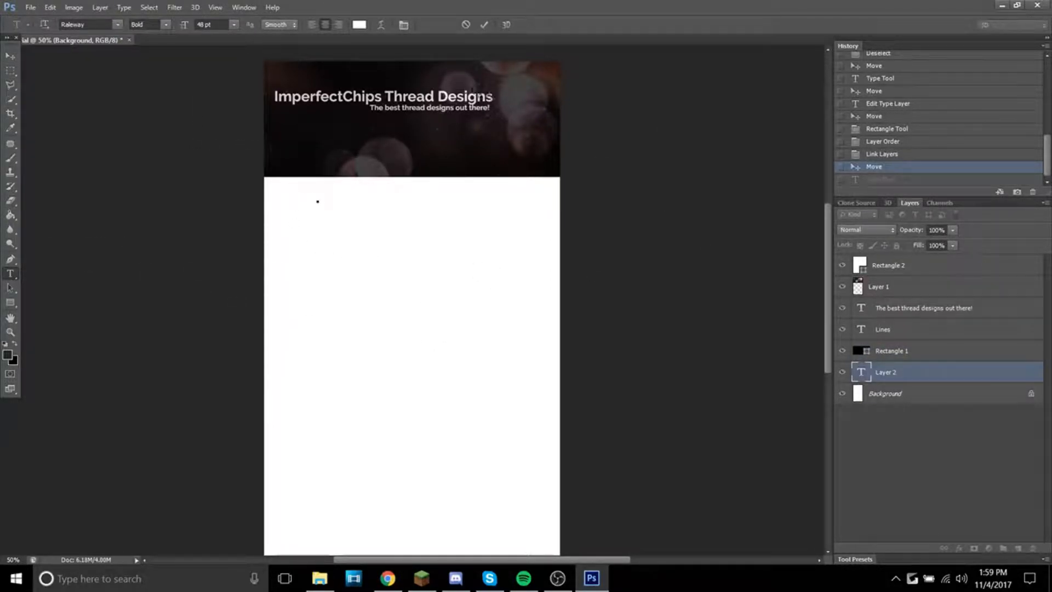
pyautogui.click(360, 25)
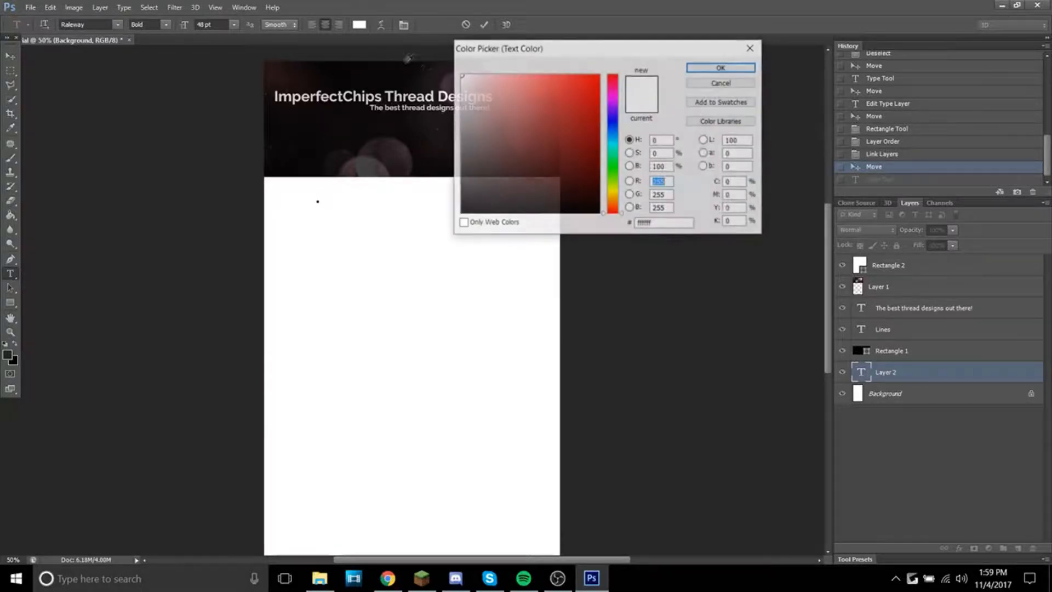
pyautogui.click(461, 212)
pyautogui.click(718, 68)
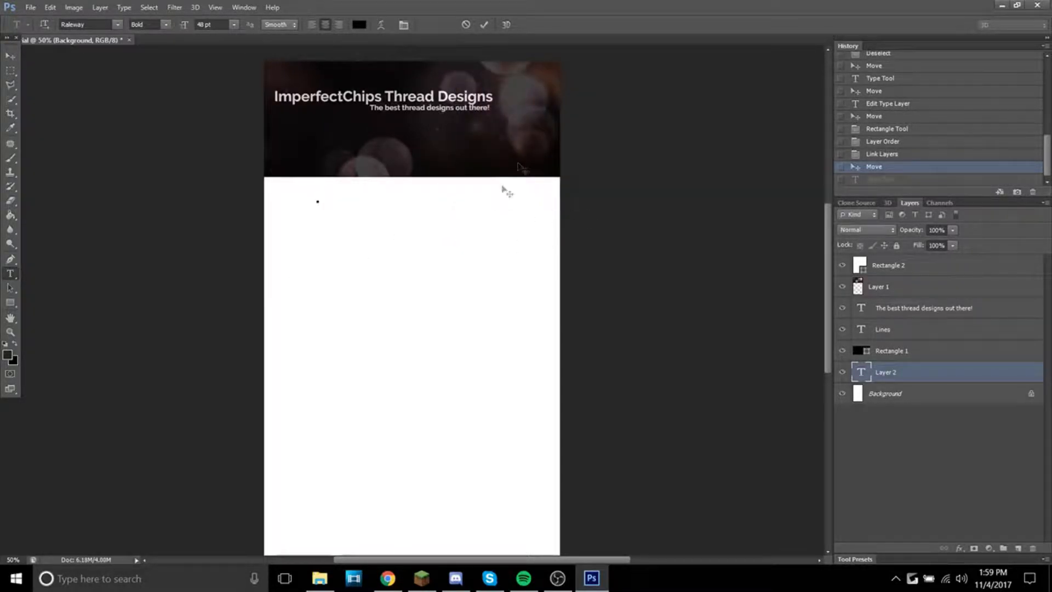
pyautogui.click(360, 25)
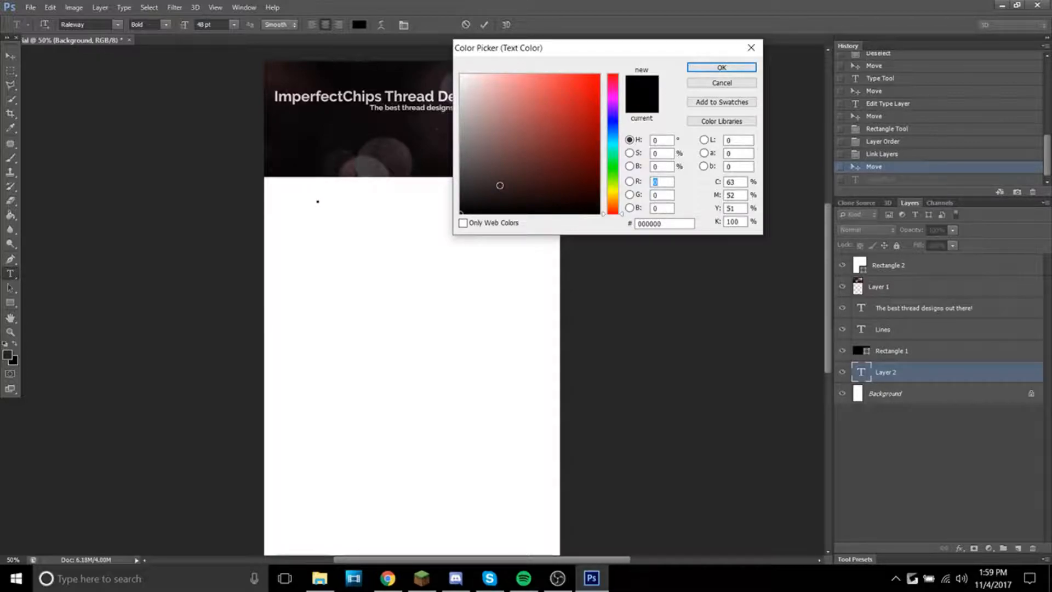
pyautogui.click(460, 204)
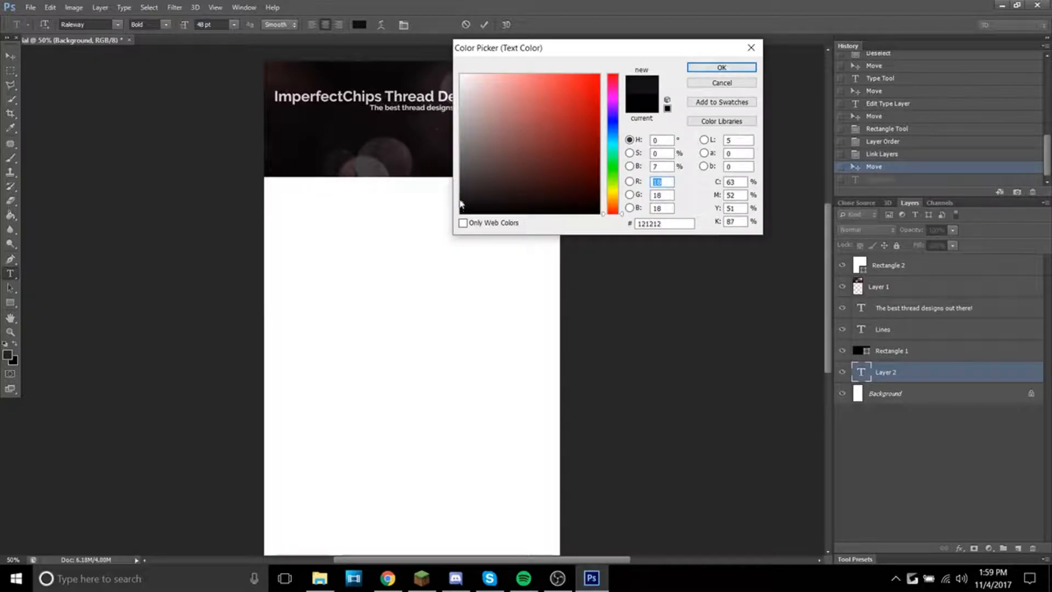
pyautogui.moveTo(463, 200); pyautogui.dragTo(461, 195)
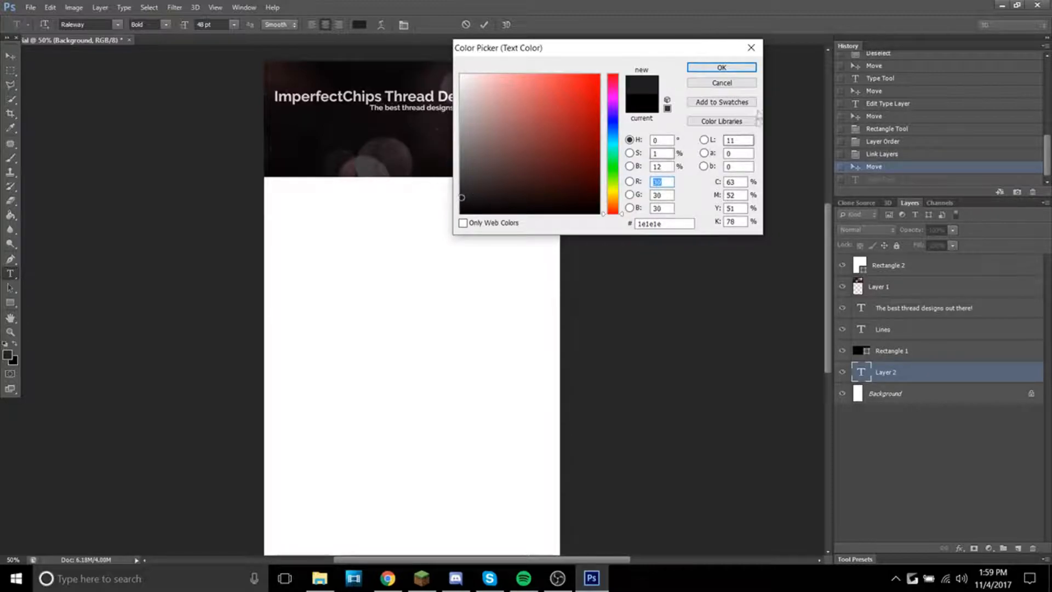
pyautogui.click(727, 68)
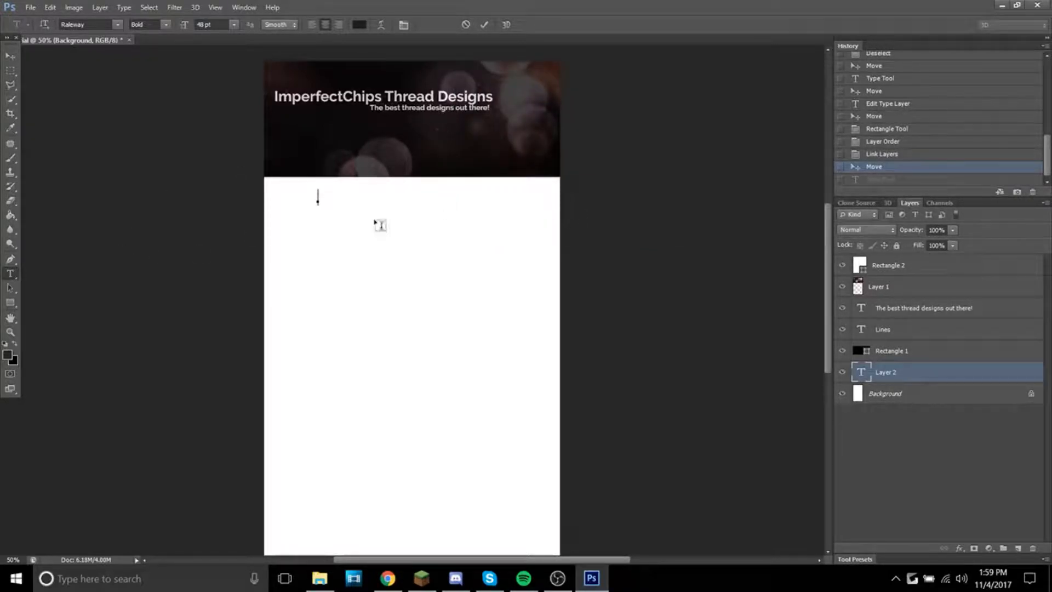
# - Enter the heading "ABout Us" and move its layer to the top of the layer stack
pyautogui.write('About')
pyautogui.hotkey('ctrl', 'a')
pyautogui.moveTo(912, 379); pyautogui.dragTo(898, 259)
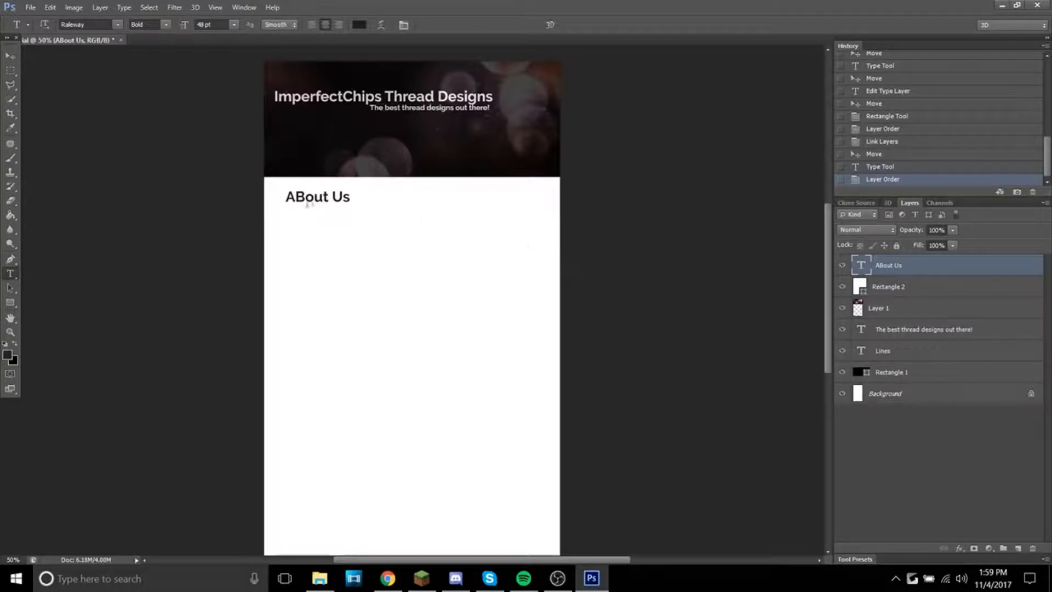
# - Correct the capital B in the heading so that it reads "About Us"
pyautogui.click(348, 200)
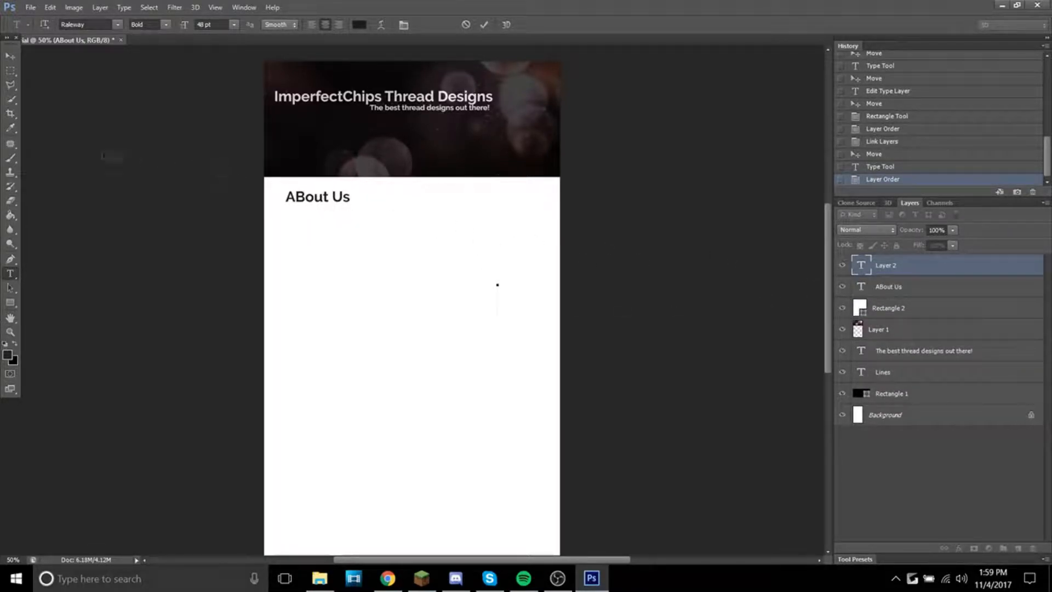
pyautogui.click(902, 170)
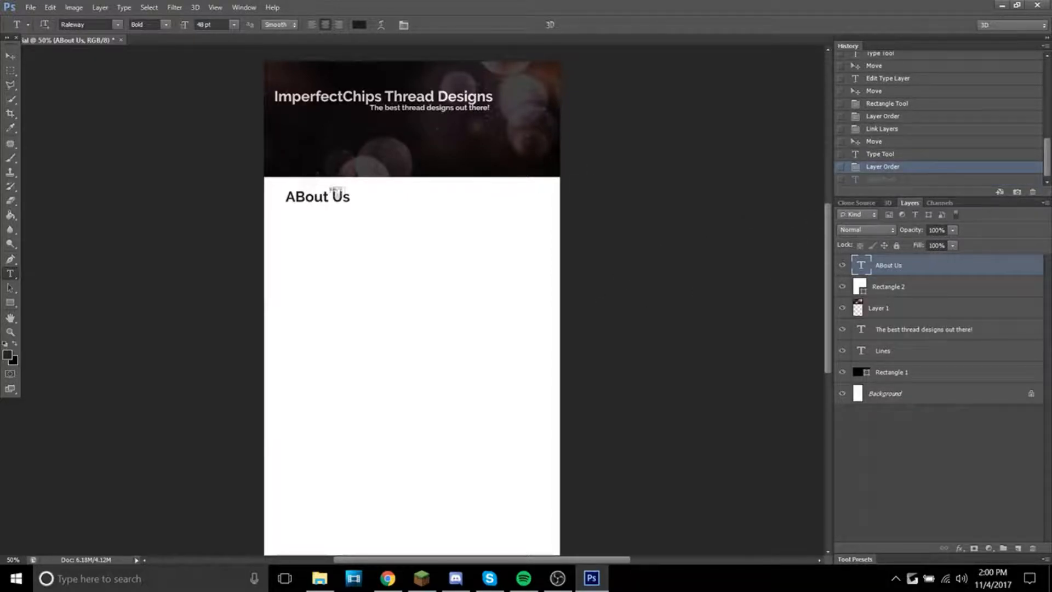
pyautogui.press('BackSpace')
pyautogui.write('b')
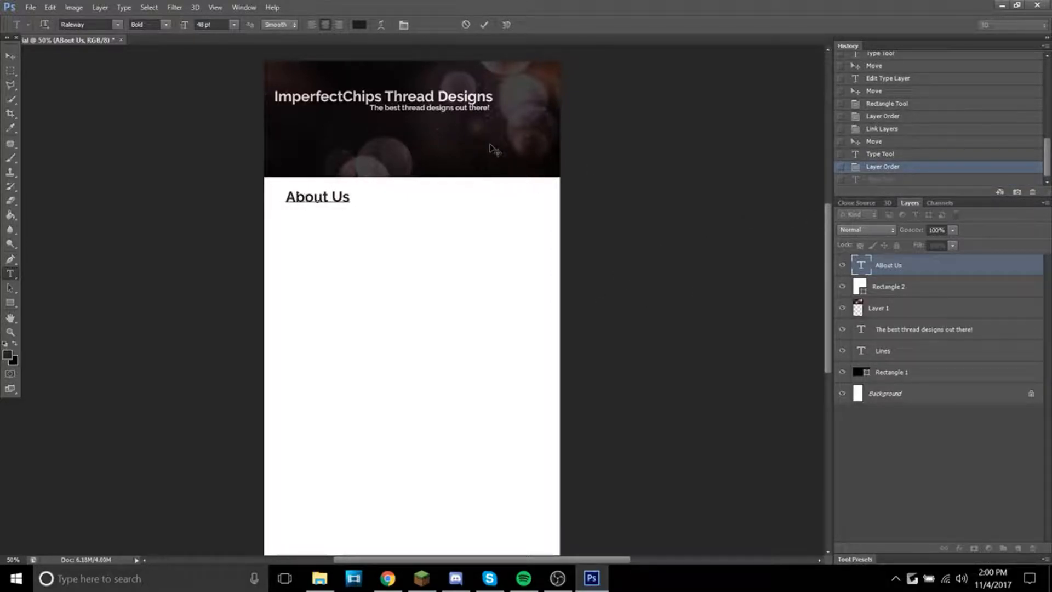
# - Move the About Us heading right and slightly down, and centre it horizontally on the canvas
pyautogui.moveTo(329, 236); pyautogui.dragTo(444, 245)
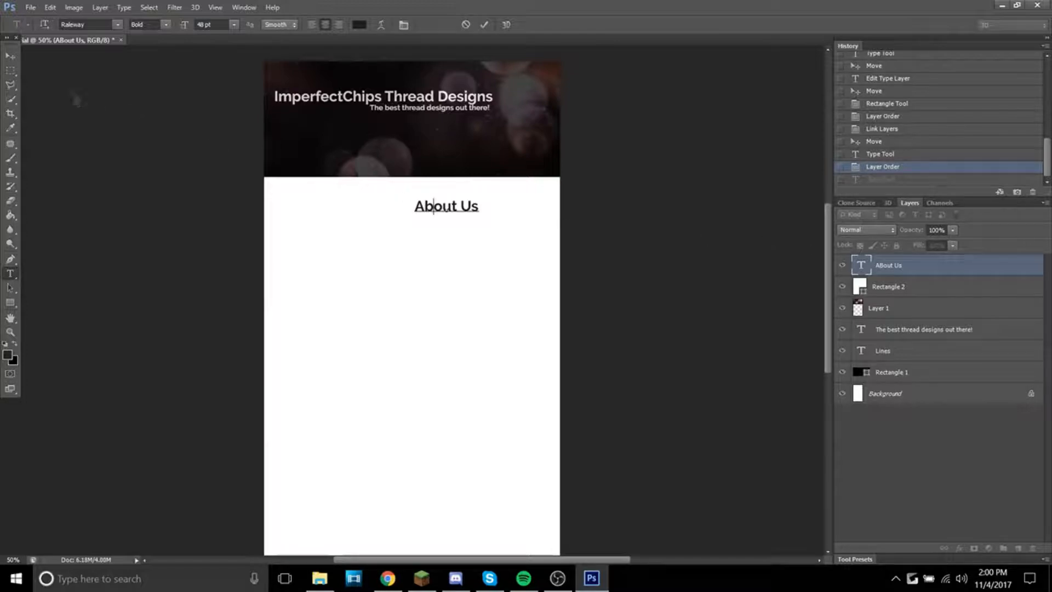
pyautogui.hotkey('ctrl', 'a')
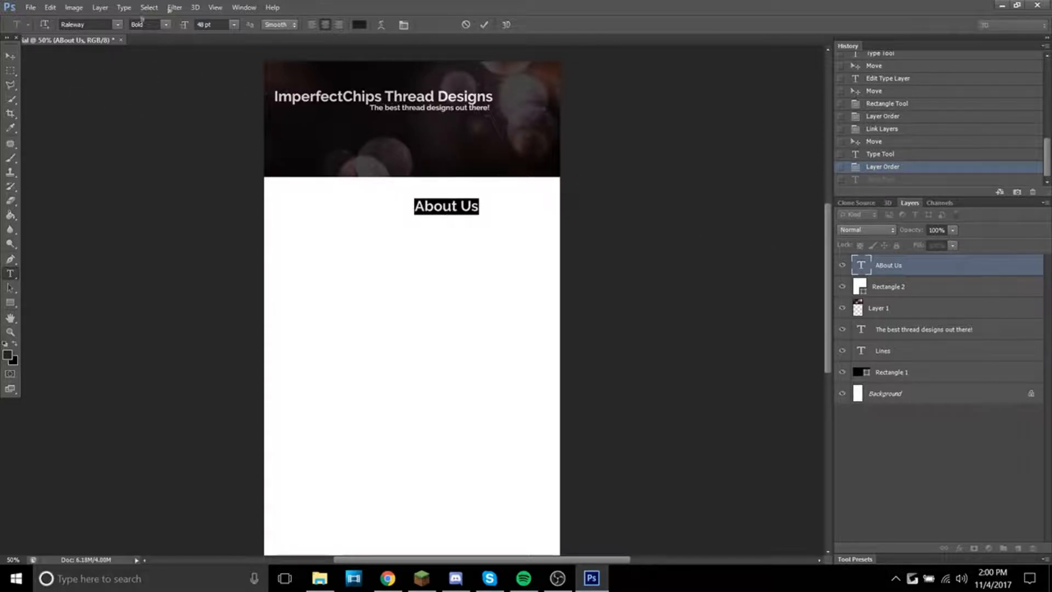
pyautogui.click(888, 286)
pyautogui.click(9, 55)
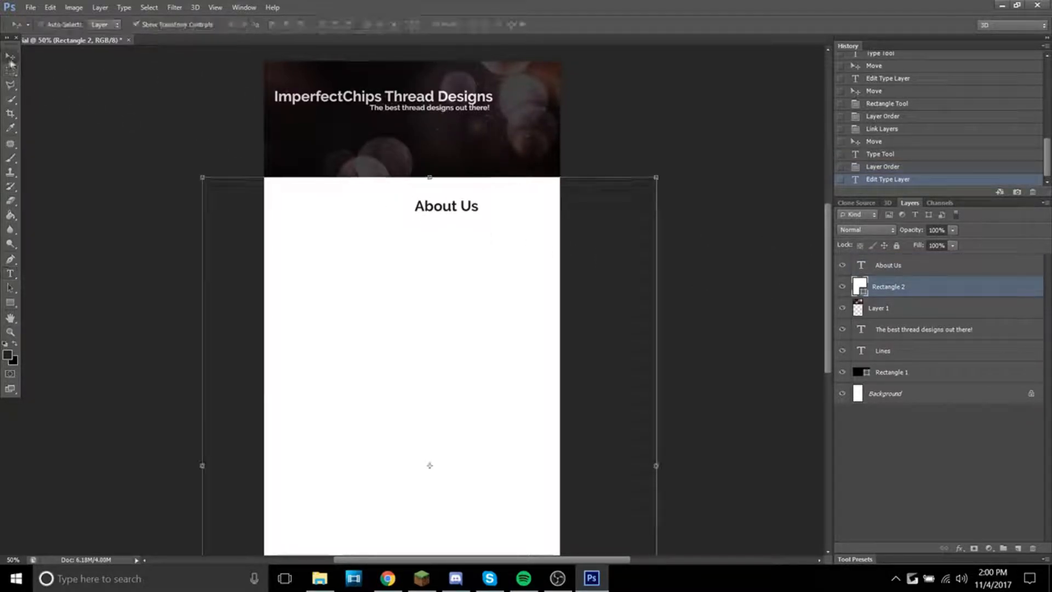
pyautogui.click(925, 269)
pyautogui.hotkey('ctrl', 'a')
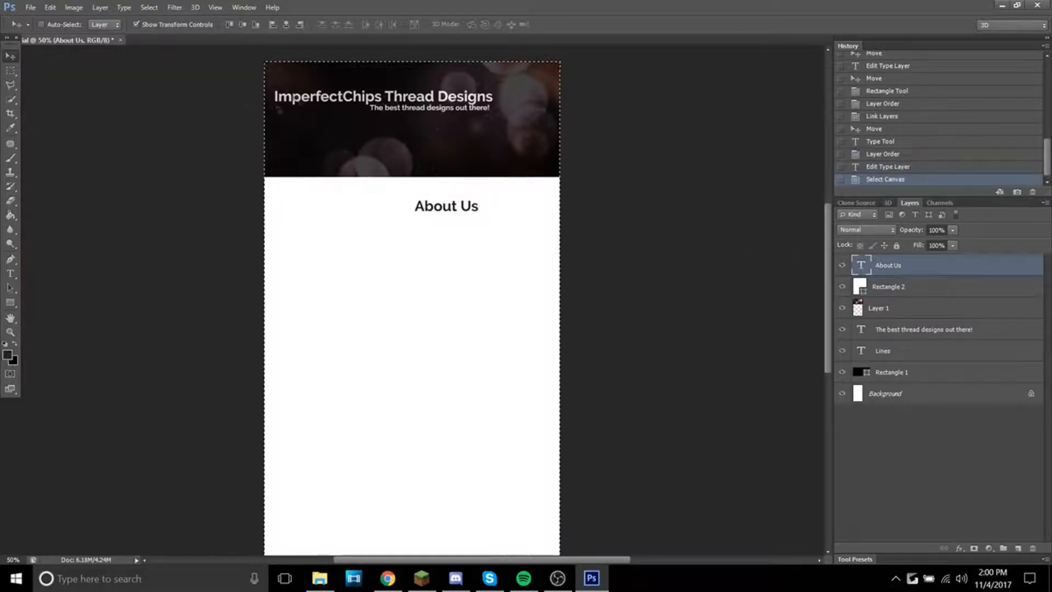
pyautogui.click(285, 25)
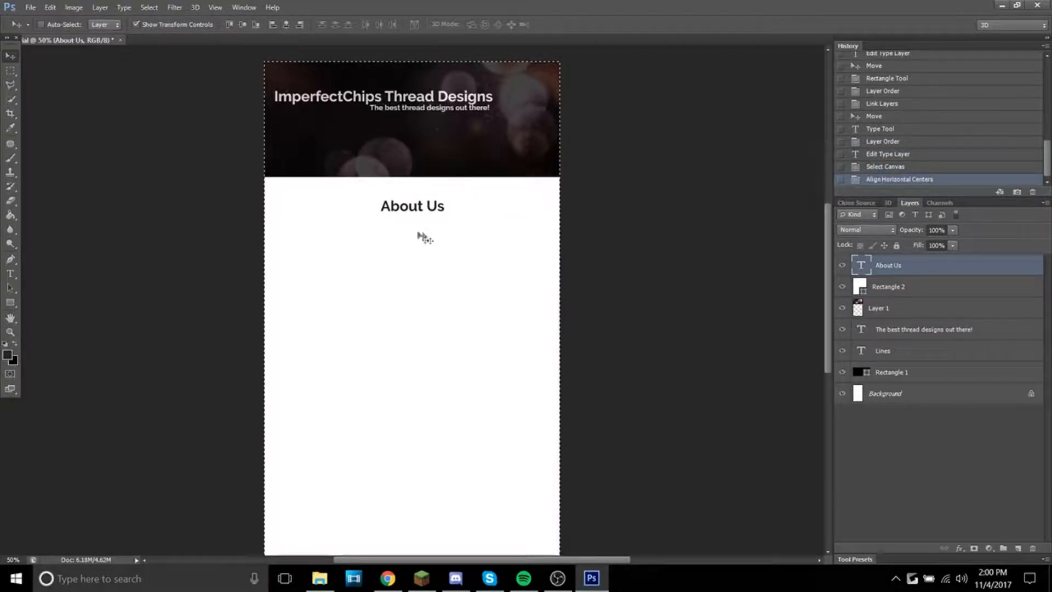
pyautogui.hotkey('ctrl', 'd')
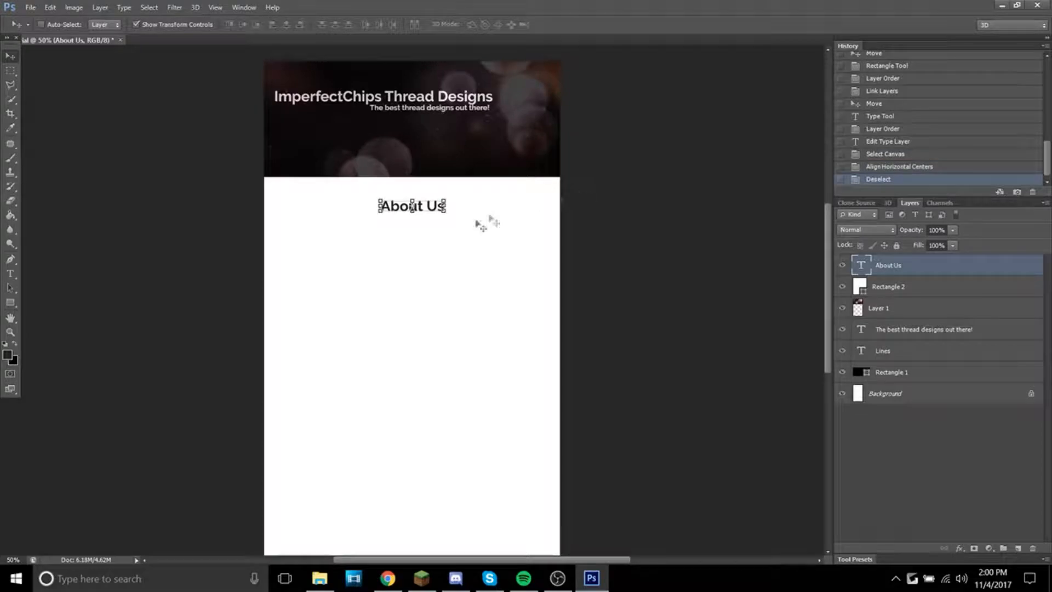
# - Move the About Us heading slightly up towards the header image and recentre it horizontally on the canvas
pyautogui.moveTo(406, 241); pyautogui.dragTo(404, 229)
pyautogui.hotkey('ctrl', 'a')
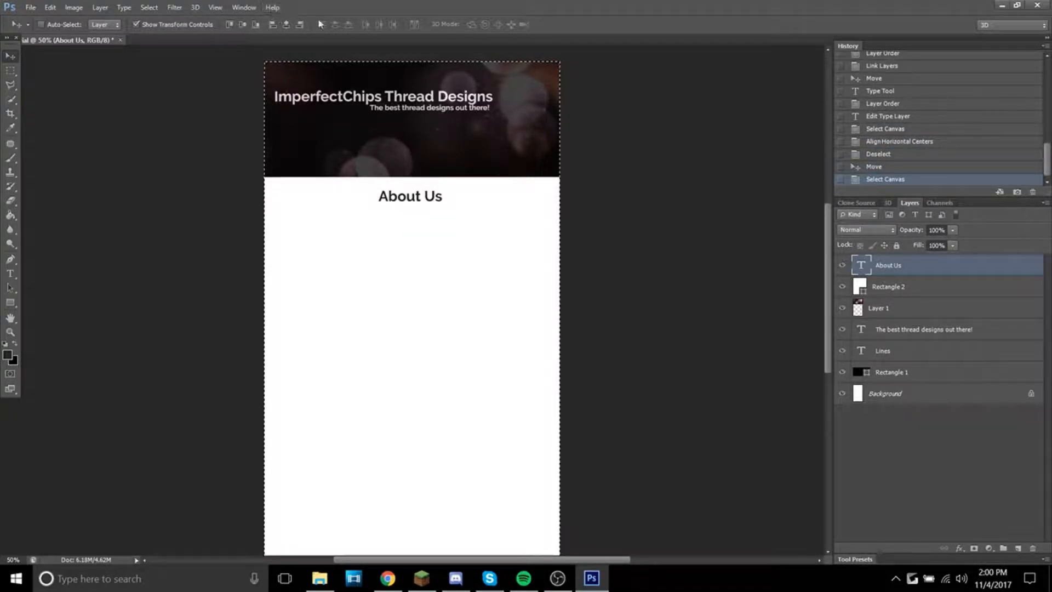
pyautogui.click(286, 25)
pyautogui.hotkey('ctrl', 'd')
pyautogui.scroll(-2, 479, 400)
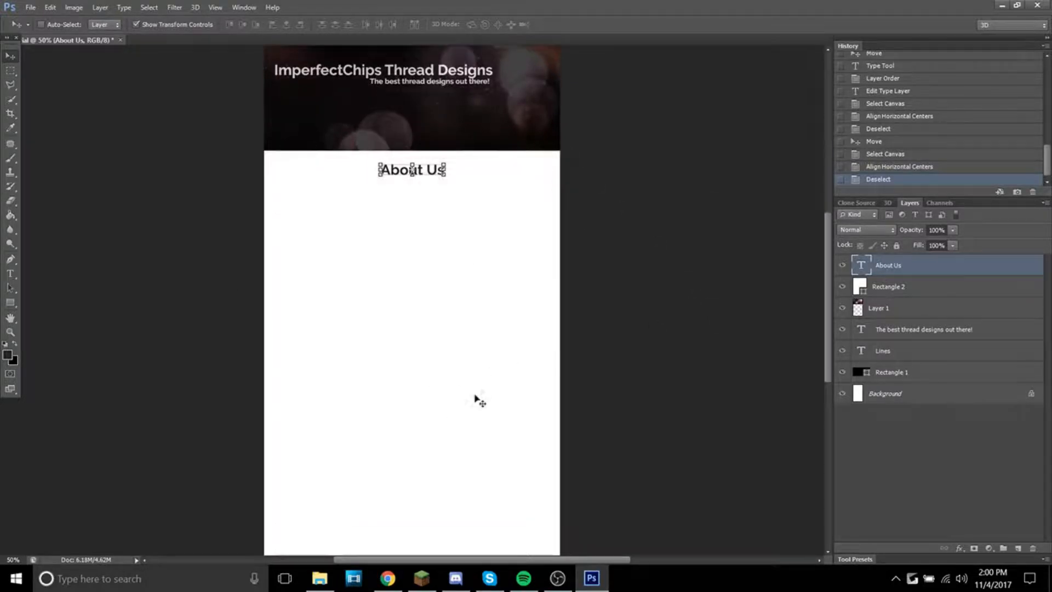
pyautogui.moveTo(320, 203); pyautogui.dragTo(315, 205)
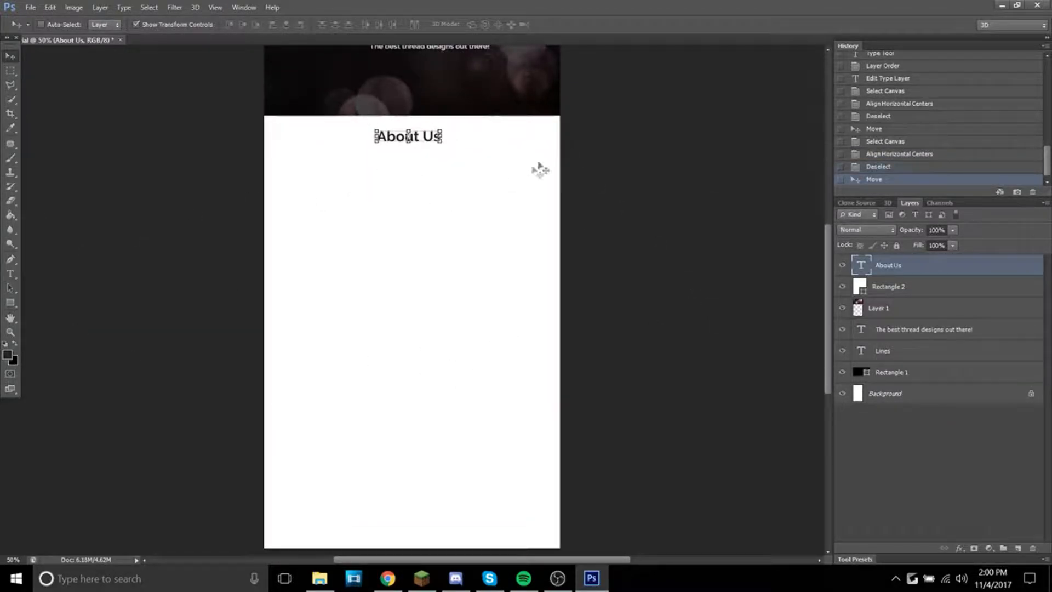
pyautogui.click(894, 167)
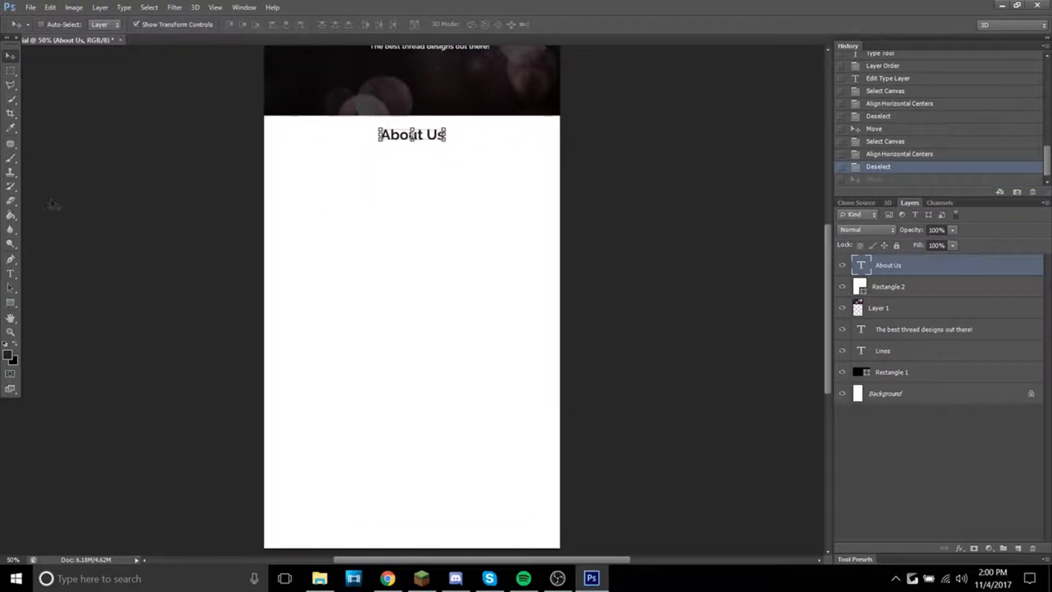
pyautogui.click(10, 274)
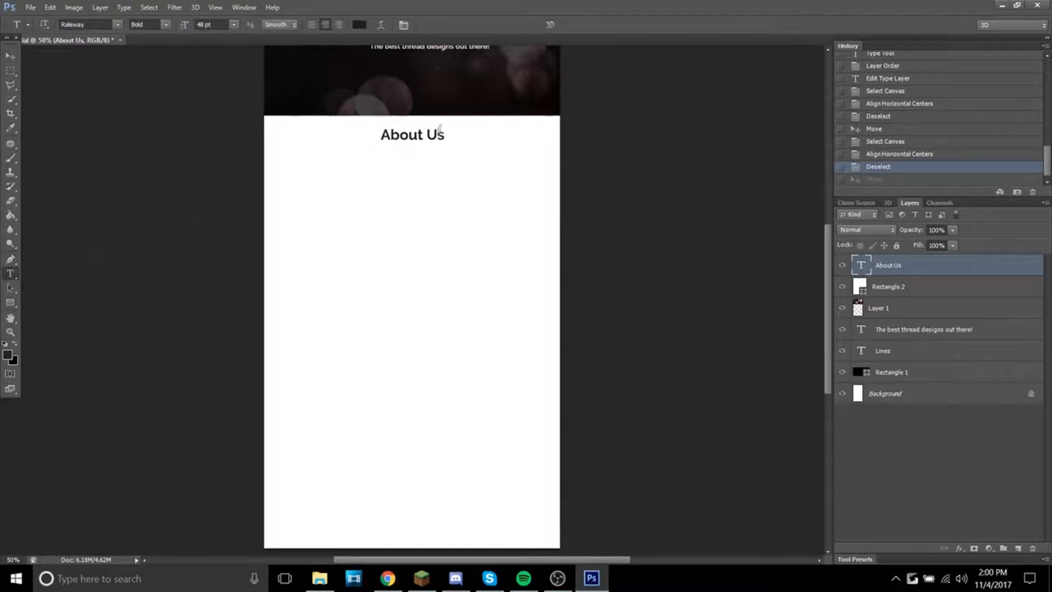
pyautogui.click(10, 55)
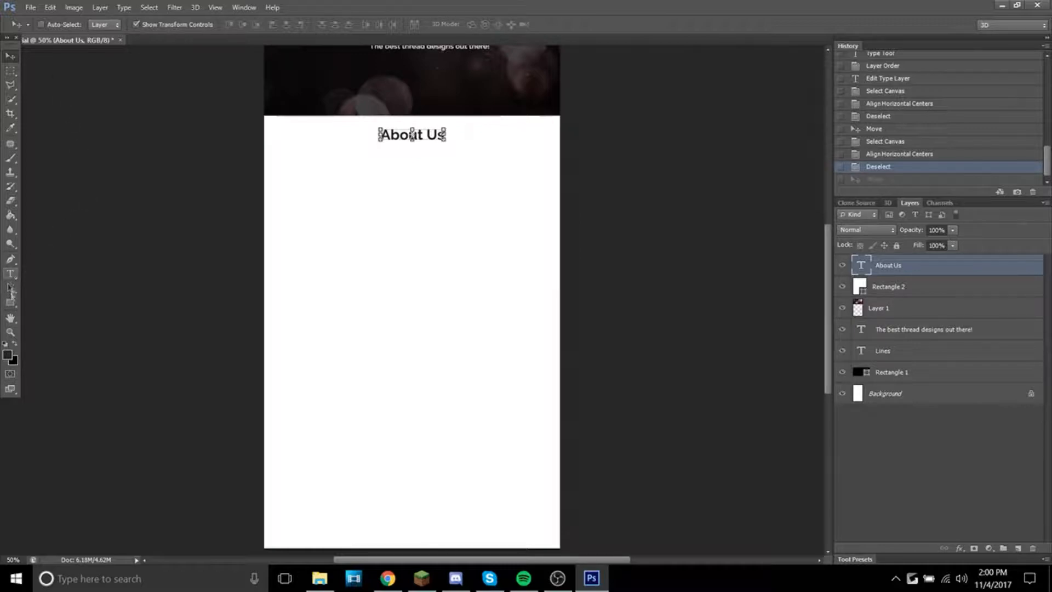
# - Choose the Rectangle tool and set its shape fill to no colour
pyautogui.click(10, 301)
pyautogui.click(142, 24)
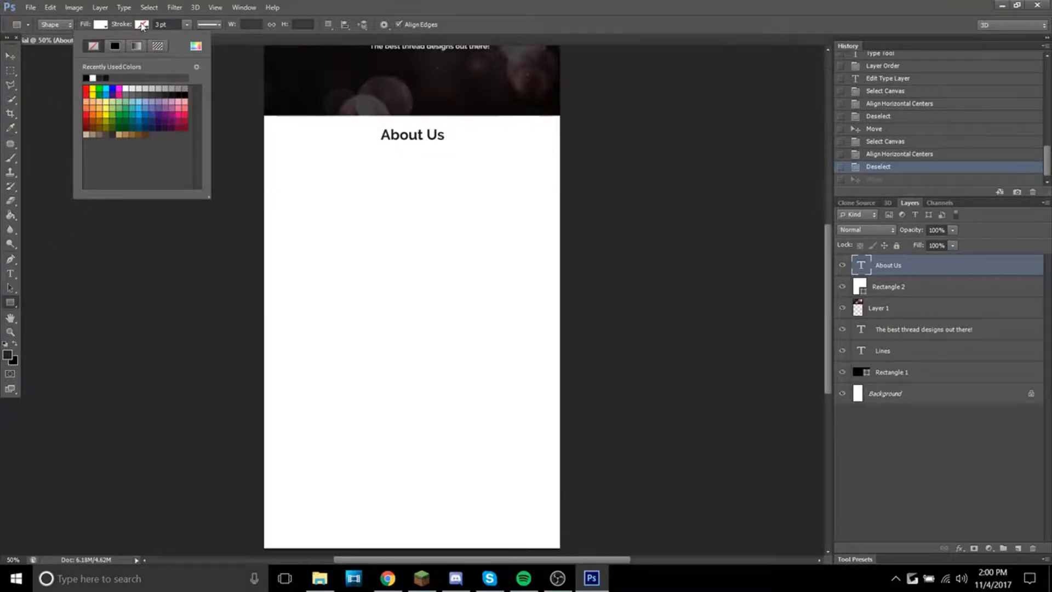
pyautogui.click(101, 24)
pyautogui.click(52, 46)
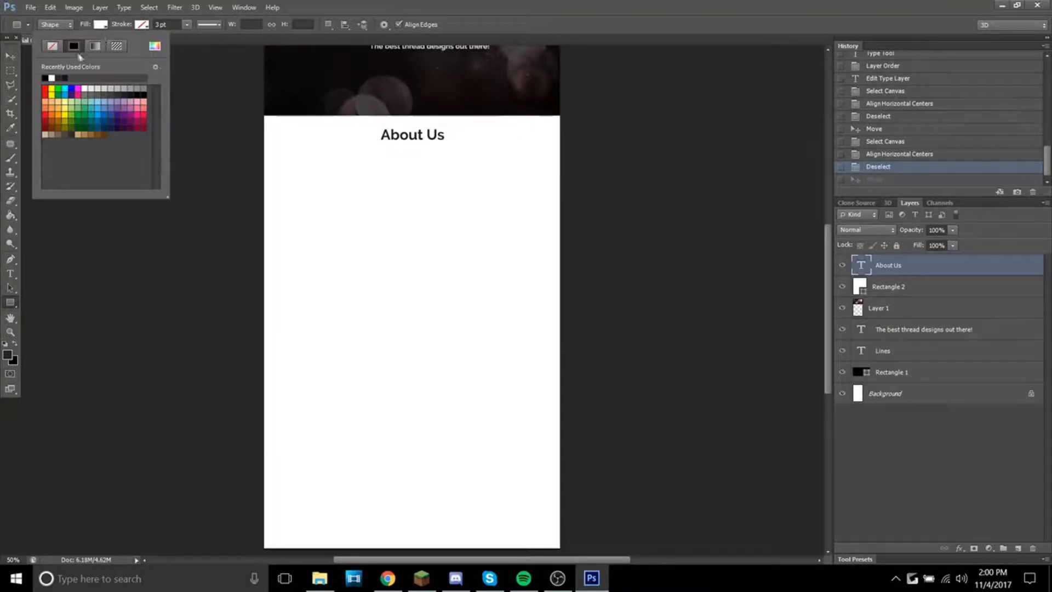
pyautogui.click(106, 24)
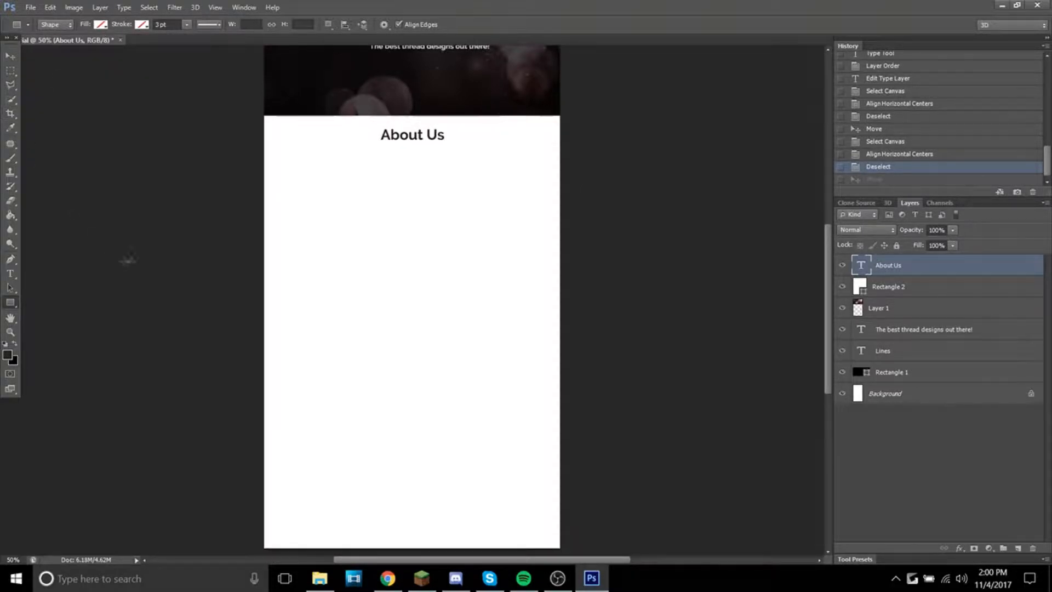
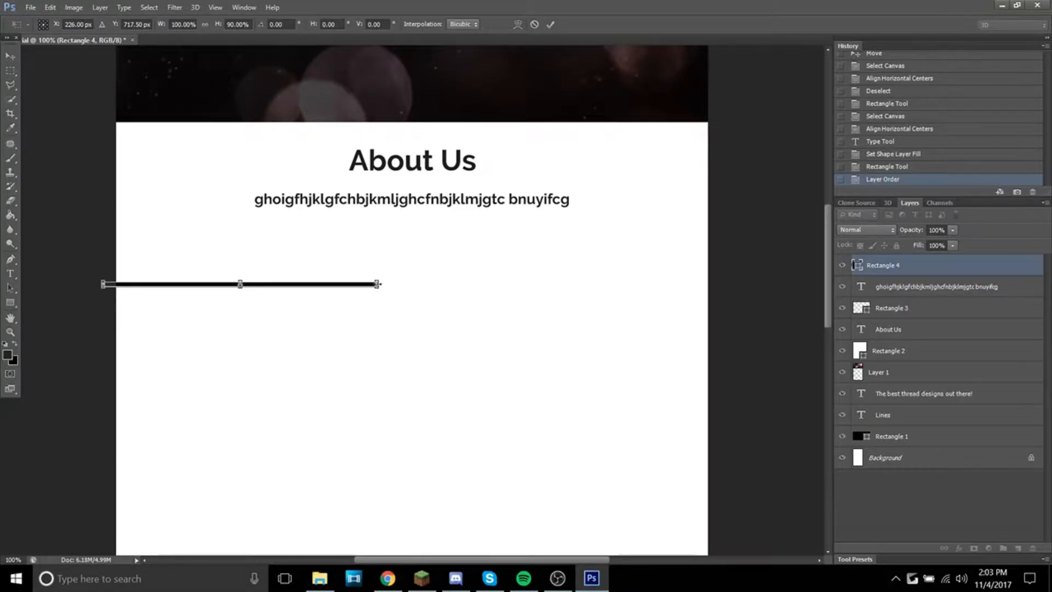
# - Stretch the thin black Rectangle 4 bar to 128.60% width, rotate it 5.07° with its end at the page's left edge, and apply the transform
pyautogui.moveTo(378, 284); pyautogui.dragTo(455, 284)
pyautogui.moveTo(230, 228)
pyautogui.mouseDown()
pyautogui.moveTo(257, 227)
pyautogui.moveTo(243, 232)
pyautogui.mouseUp()
pyautogui.moveTo(356, 290)
pyautogui.mouseDown()
pyautogui.moveTo(344, 285)
pyautogui.moveTo(368, 285)
pyautogui.mouseUp()
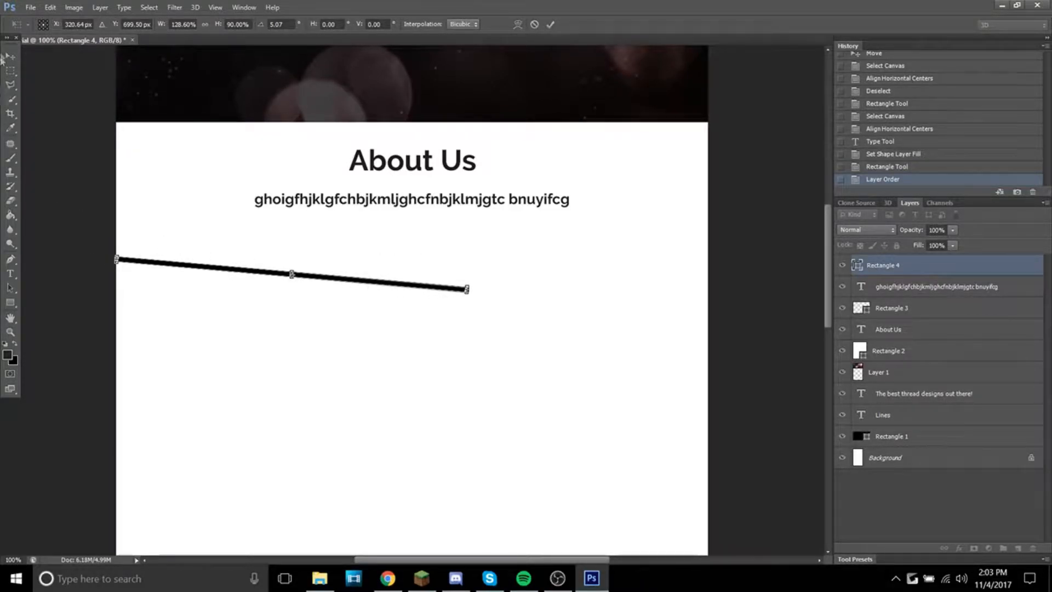
pyautogui.click(11, 56)
pyautogui.click(485, 217)
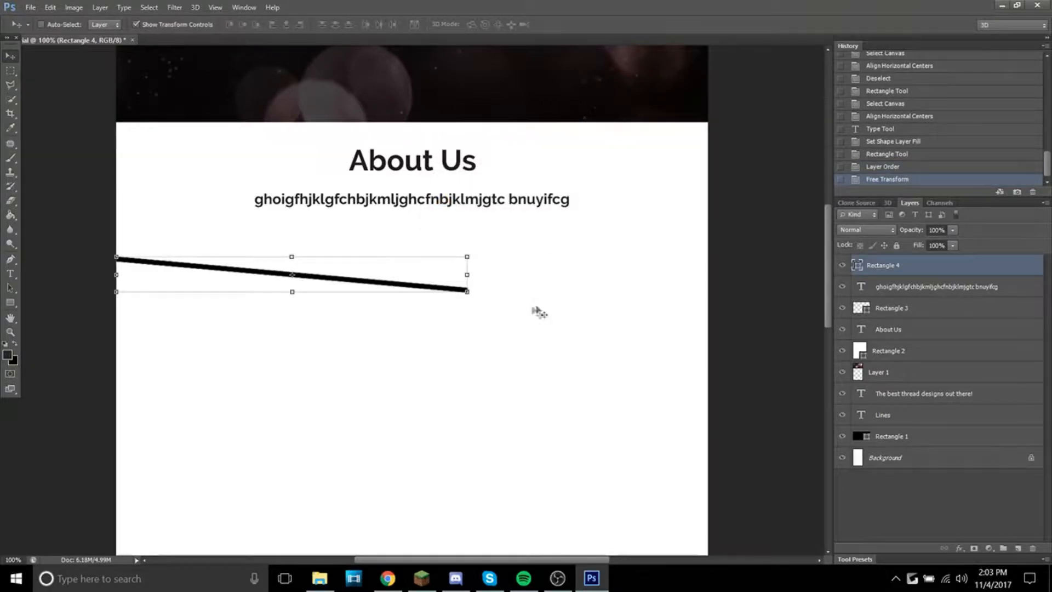
# - Narrow the slanted Rectangle 4 bar to 87.95% width, keeping its end at the page's left edge, and apply the transform
pyautogui.scroll(-3, 556, 346)
pyautogui.scroll(3, 557, 346)
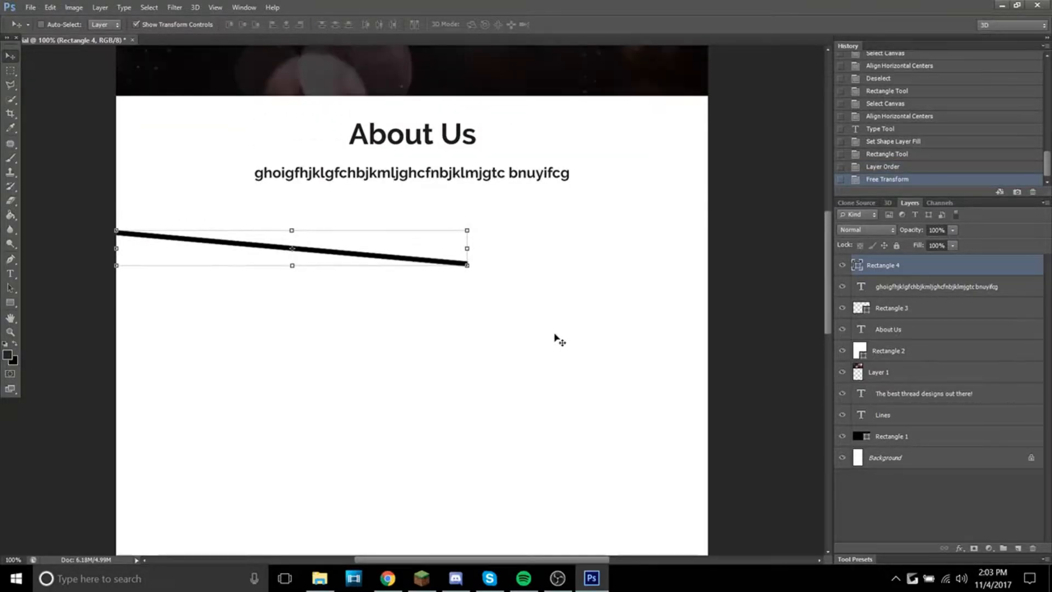
pyautogui.moveTo(467, 283); pyautogui.dragTo(424, 283)
pyautogui.scroll(3, 493, 276)
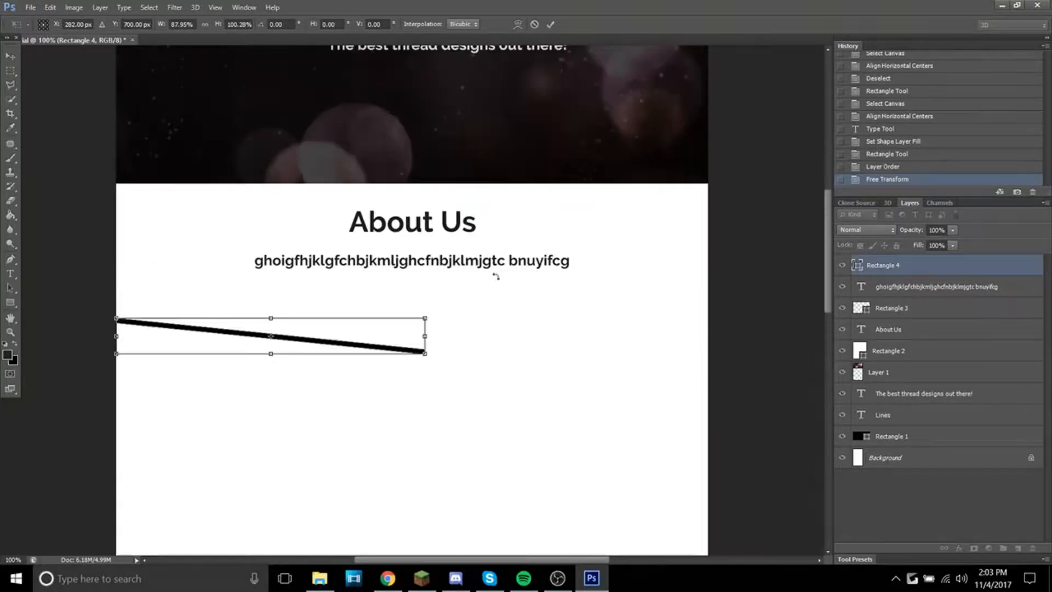
pyautogui.scroll(3, 492, 286)
pyautogui.hotkey('ctrl', '-')
pyautogui.hotkey('ctrl', '-')
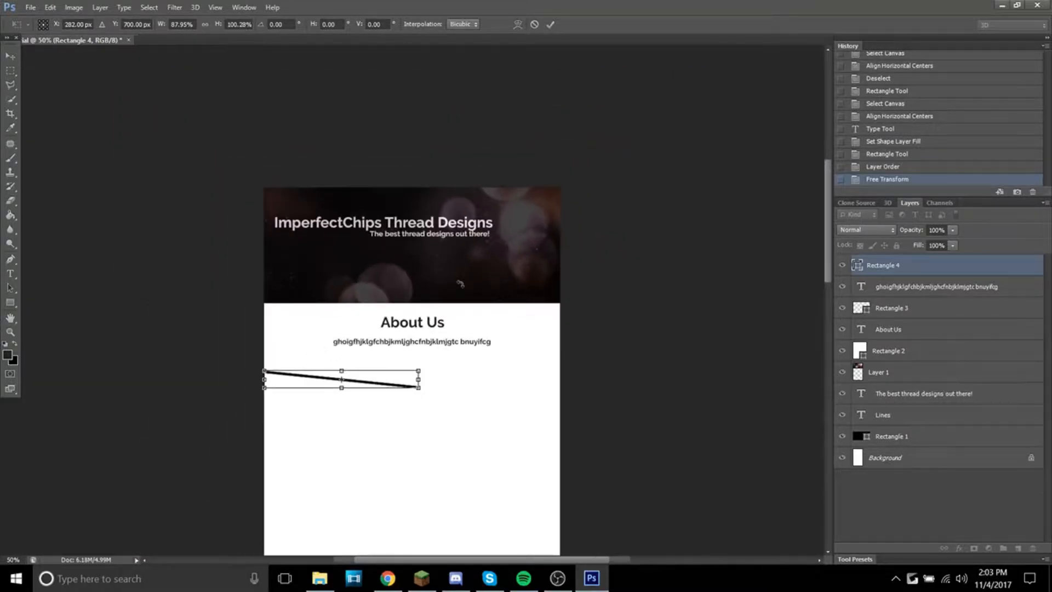
pyautogui.scroll(-2, 460, 284)
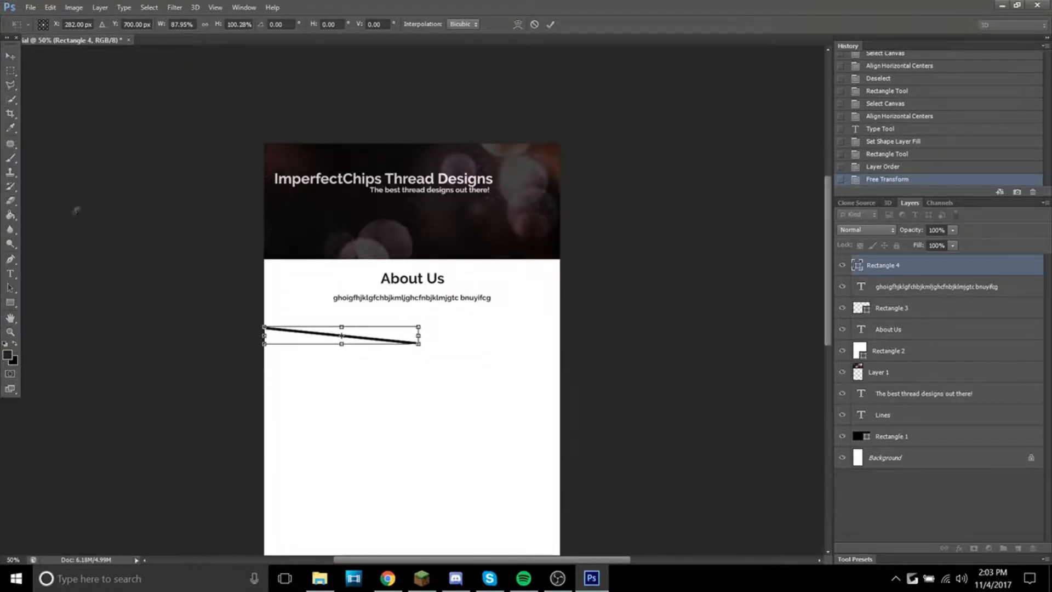
pyautogui.click(10, 302)
pyautogui.click(481, 218)
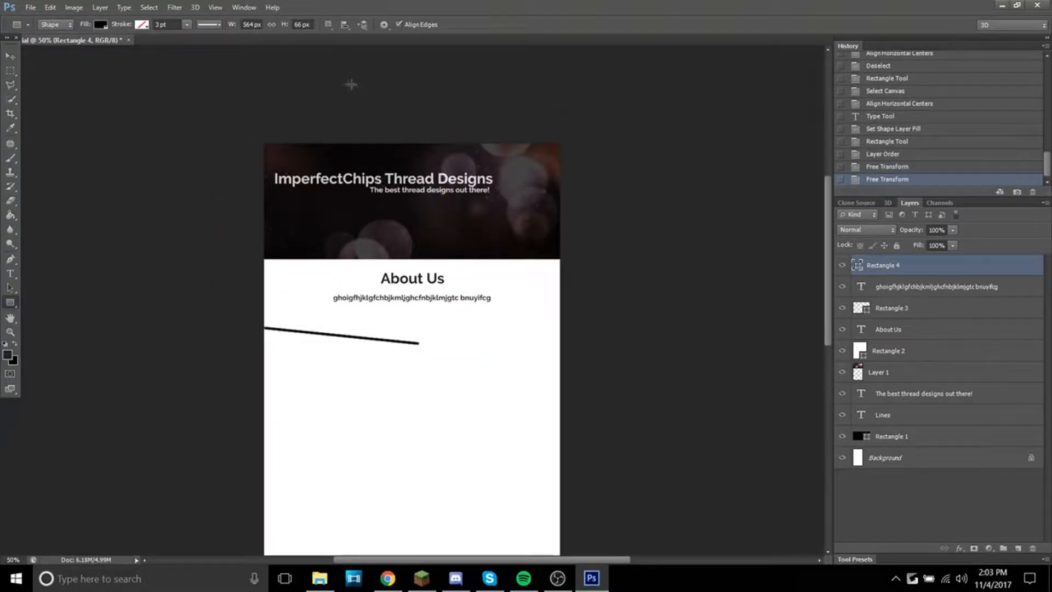
# - Draw a thin vertical black rectangle about 10 px wide and 1716 px tall down the page and centre it horizontally on the canvas
pyautogui.moveTo(399, 127); pyautogui.dragTo(401, 545)
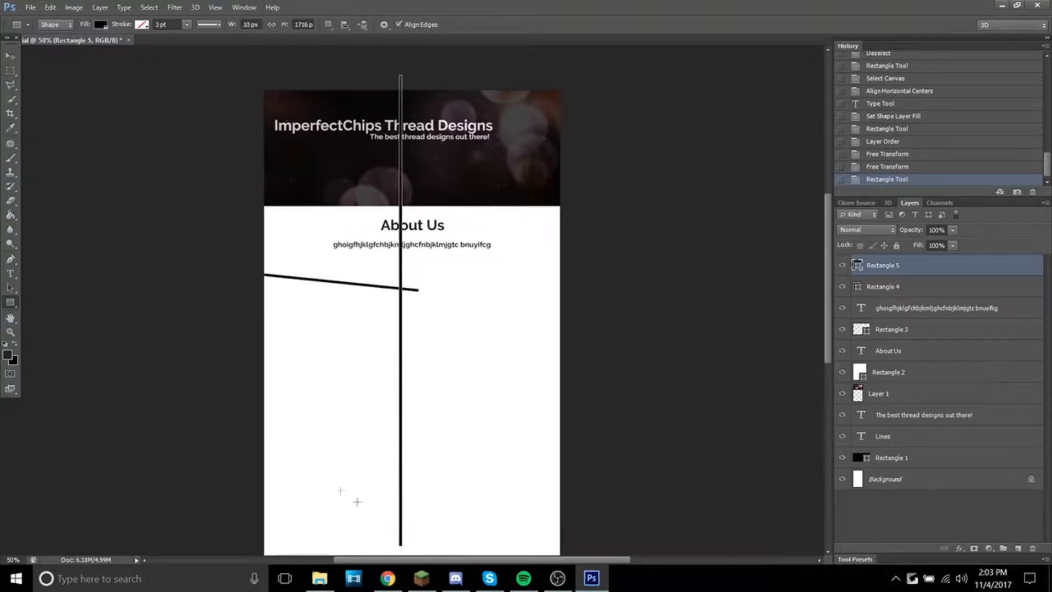
pyautogui.click(9, 56)
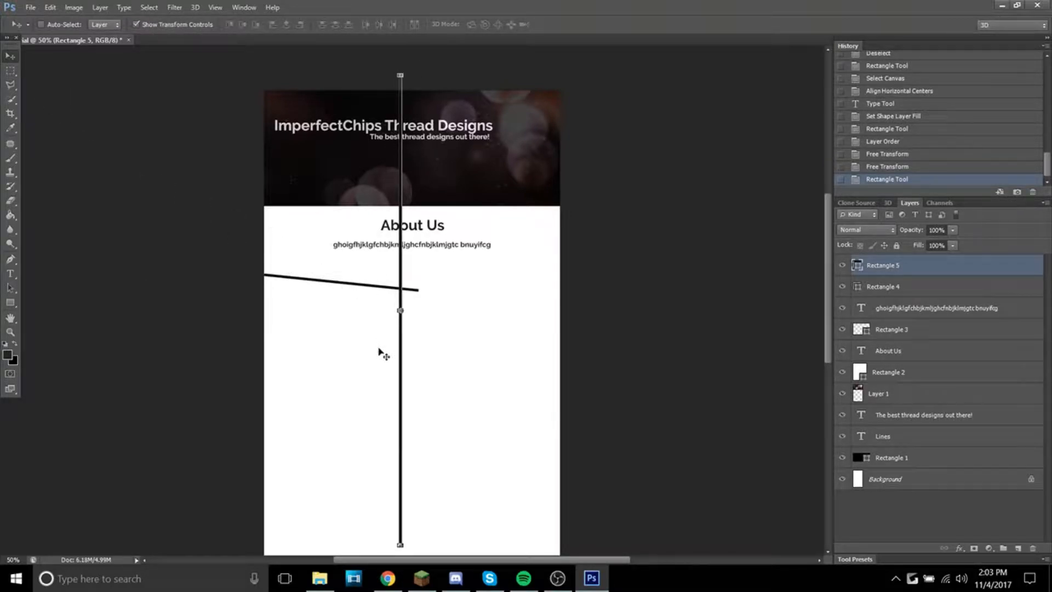
pyautogui.hotkey('ctrl', 'a')
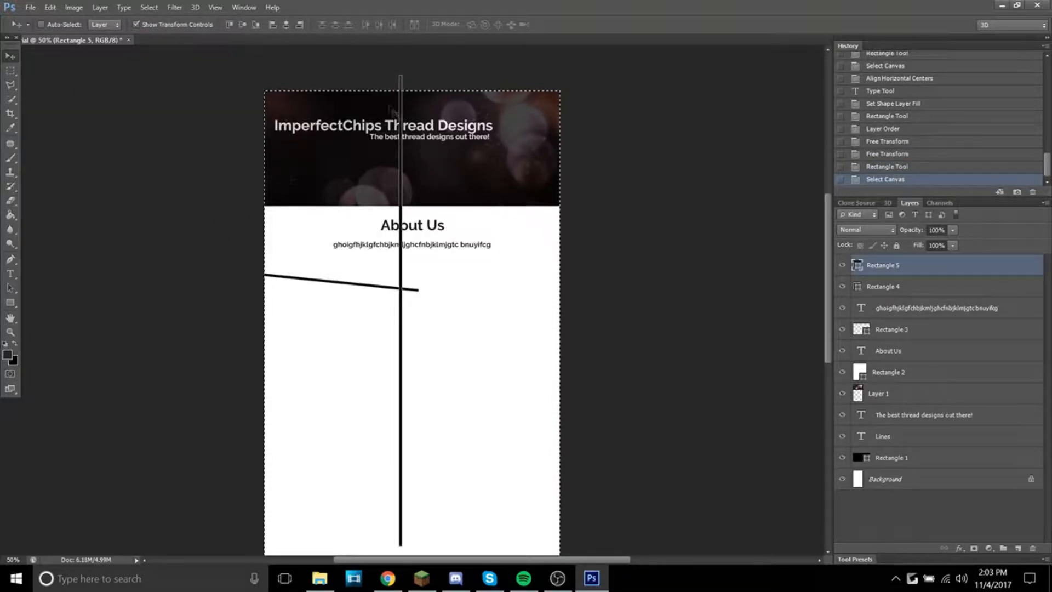
pyautogui.click(286, 24)
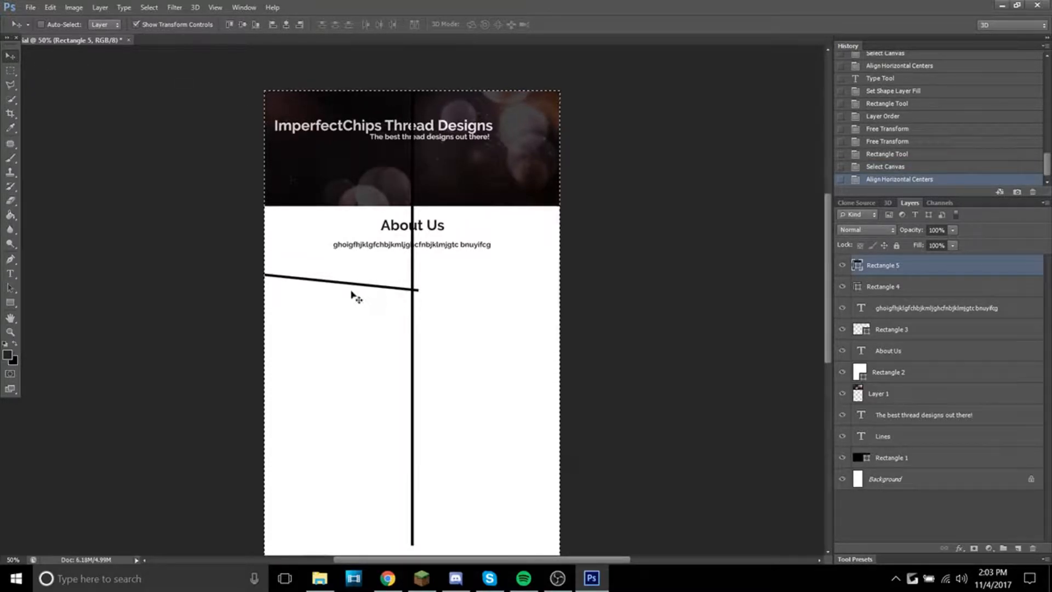
# - Clear the selection and narrow the Rectangle 4 bar to 96.63% width so its inner end meets the vertical centre bar
pyautogui.click(948, 285)
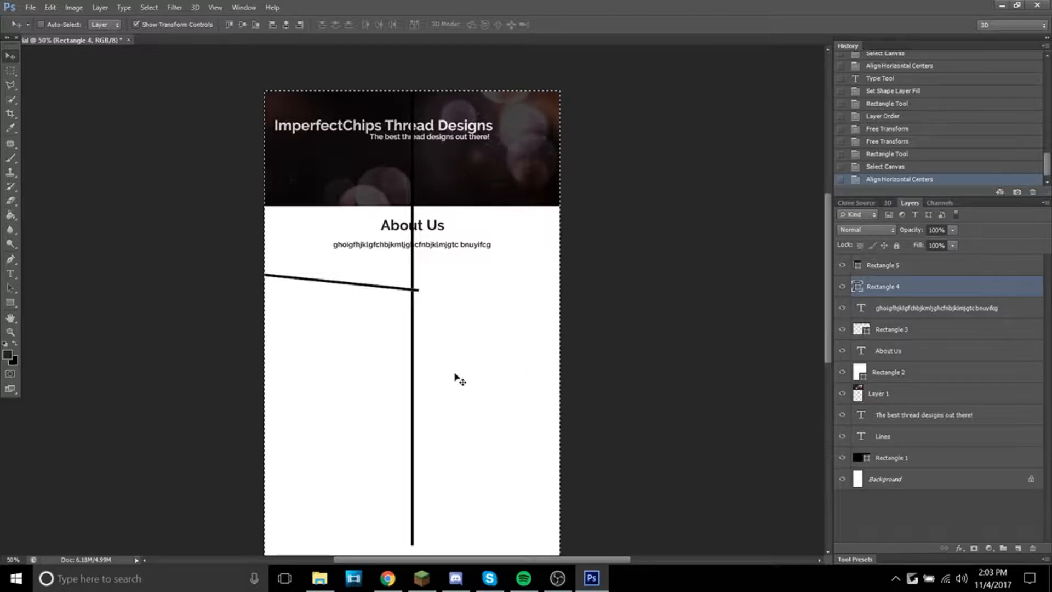
pyautogui.hotkey('ctrl', '+')
pyautogui.hotkey('ctrl', 'd')
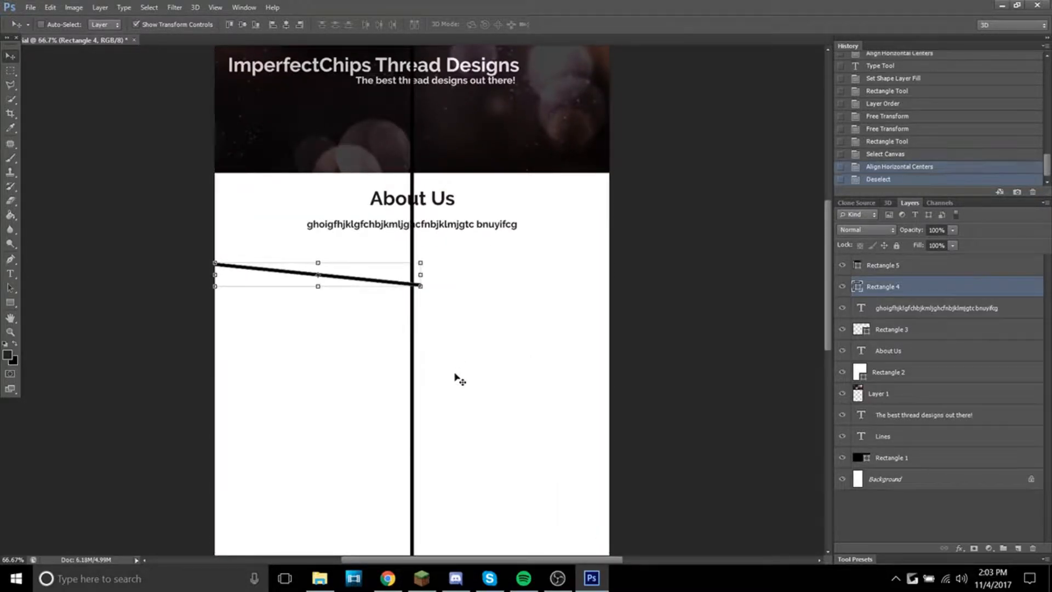
pyautogui.hotkey('ctrl', '+')
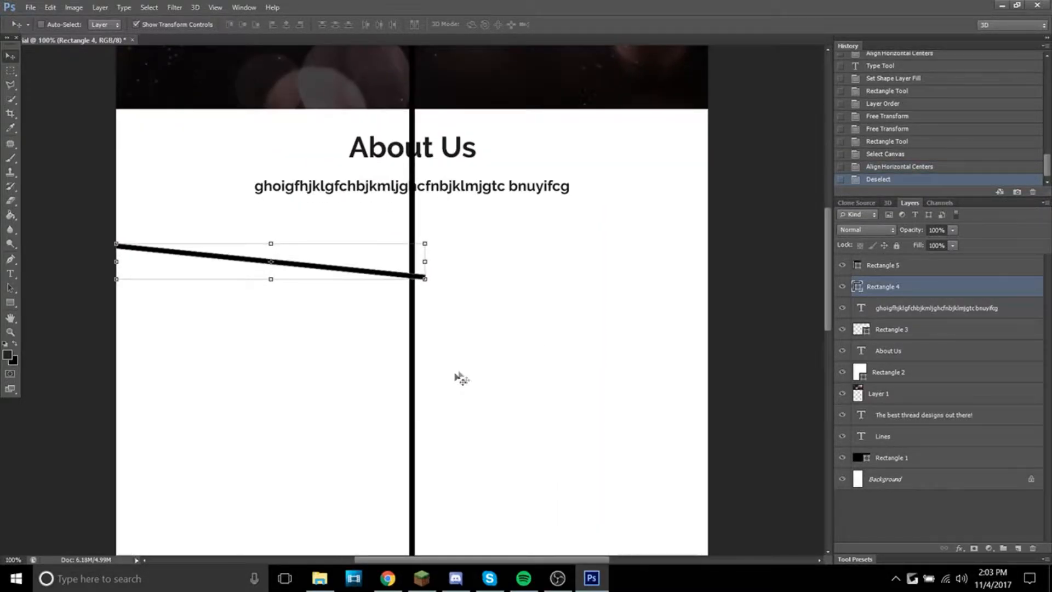
pyautogui.moveTo(424, 262); pyautogui.dragTo(416, 263)
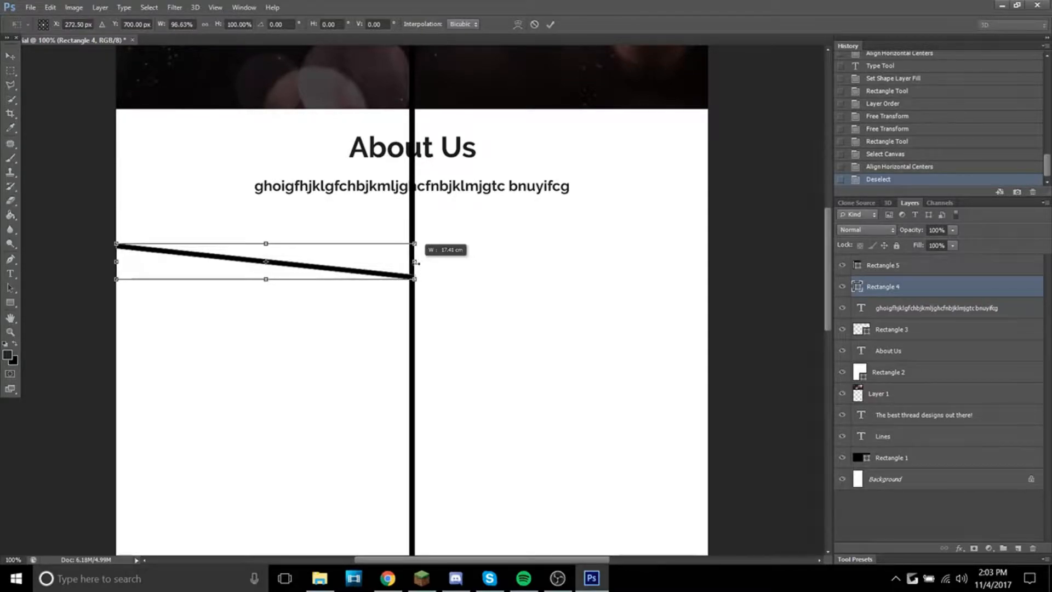
pyautogui.rightClick(262, 258)
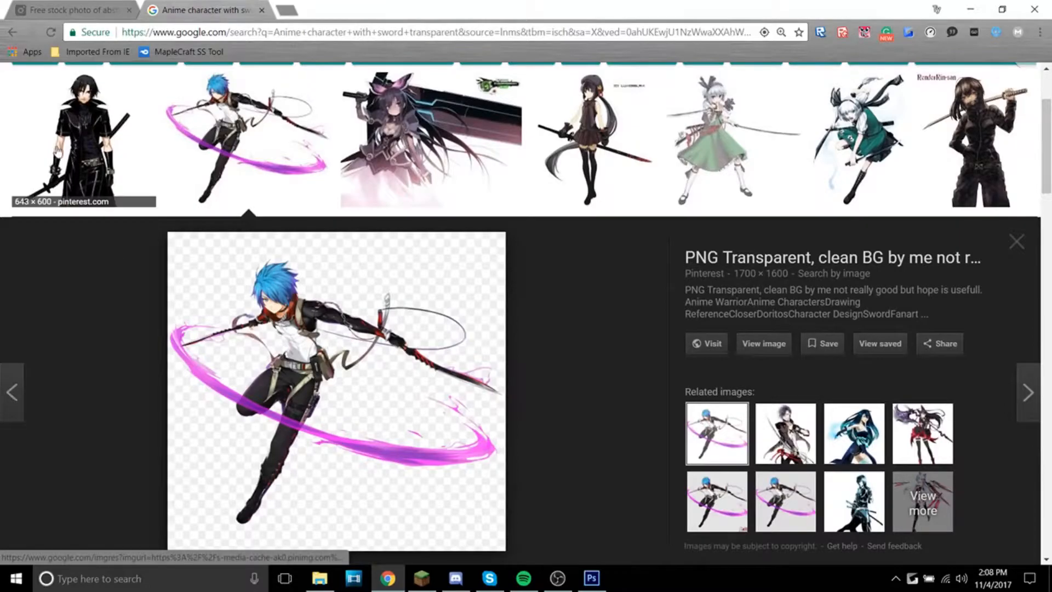
# - Copy the image of the black-coated anime character with a sword from the Google image results
pyautogui.click(82, 140)
pyautogui.rightClick(395, 203)
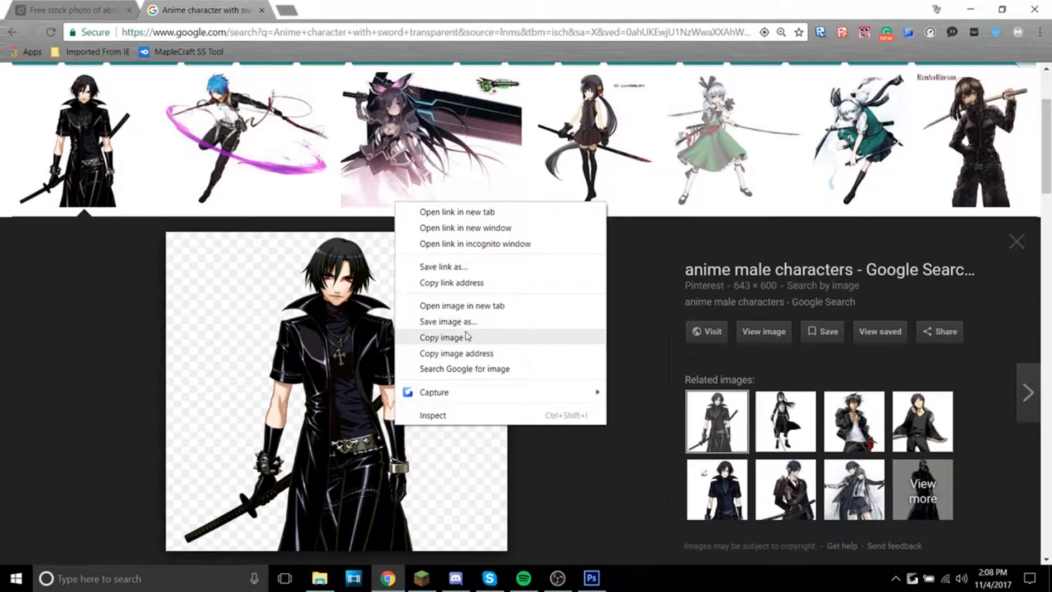
pyautogui.click(466, 337)
pyautogui.scroll(-8, 669, 412)
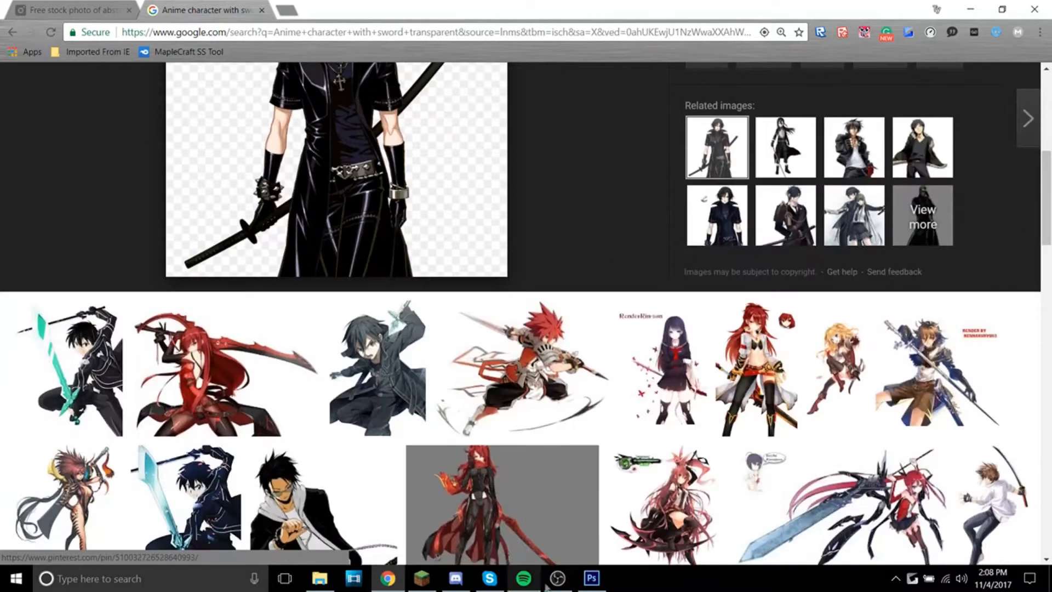
# - Switch to Photoshop, paste the character image and move it to the lower-right corner of the black section
pyautogui.click(591, 578)
pyautogui.hotkey('ctrl', 'v')
pyautogui.moveTo(540, 282); pyautogui.dragTo(640, 344)
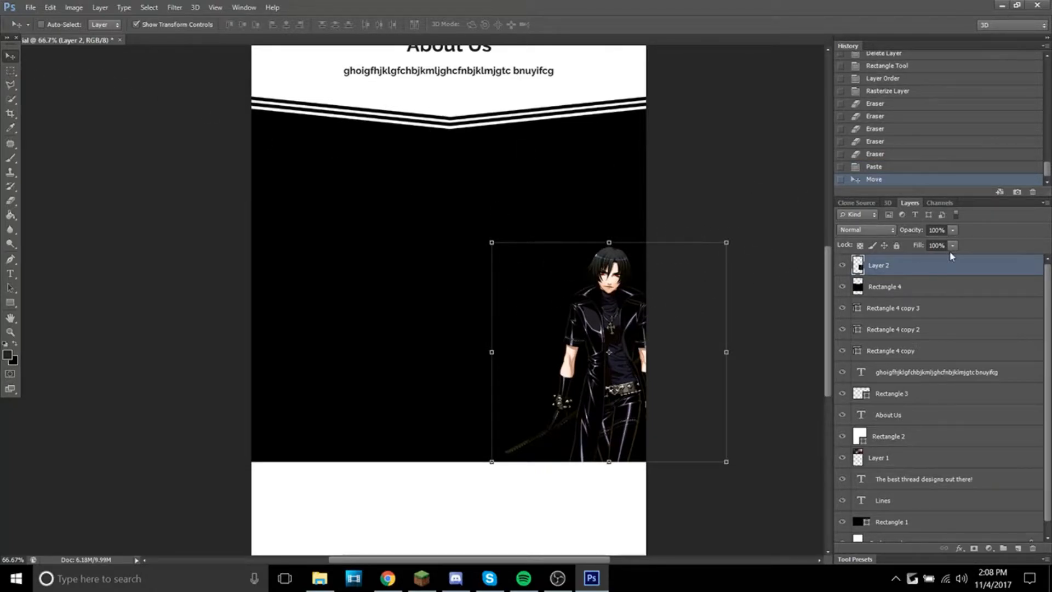
# - Fade the pasted character on Layer 2 by lowering its fill to 36% and its opacity to 73%
pyautogui.click(952, 246)
pyautogui.moveTo(944, 258)
pyautogui.mouseDown()
pyautogui.moveTo(918, 260)
pyautogui.moveTo(938, 245)
pyautogui.mouseUp()
pyautogui.click(952, 230)
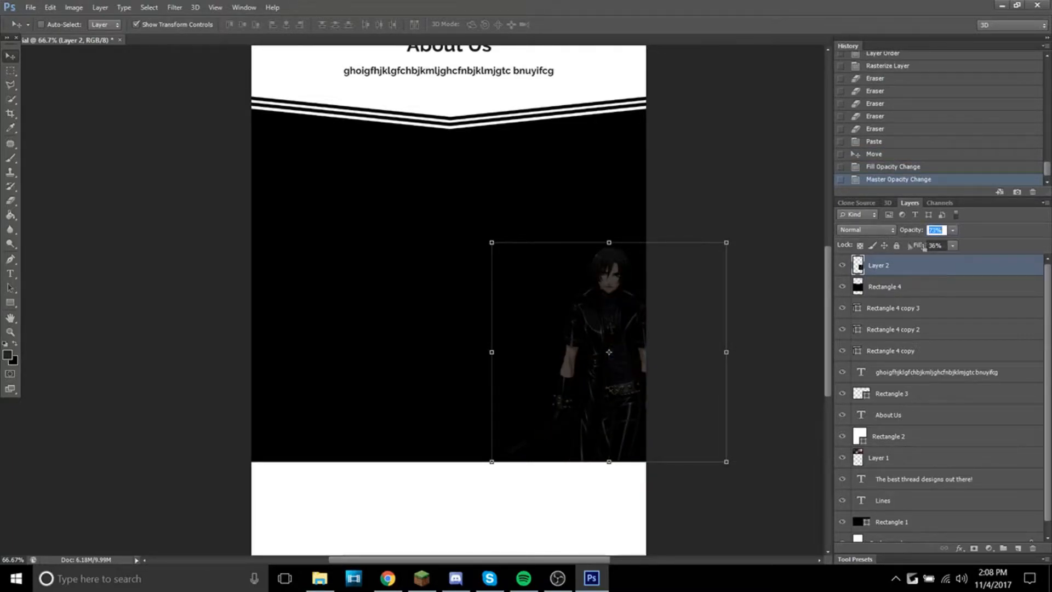
pyautogui.click(900, 308)
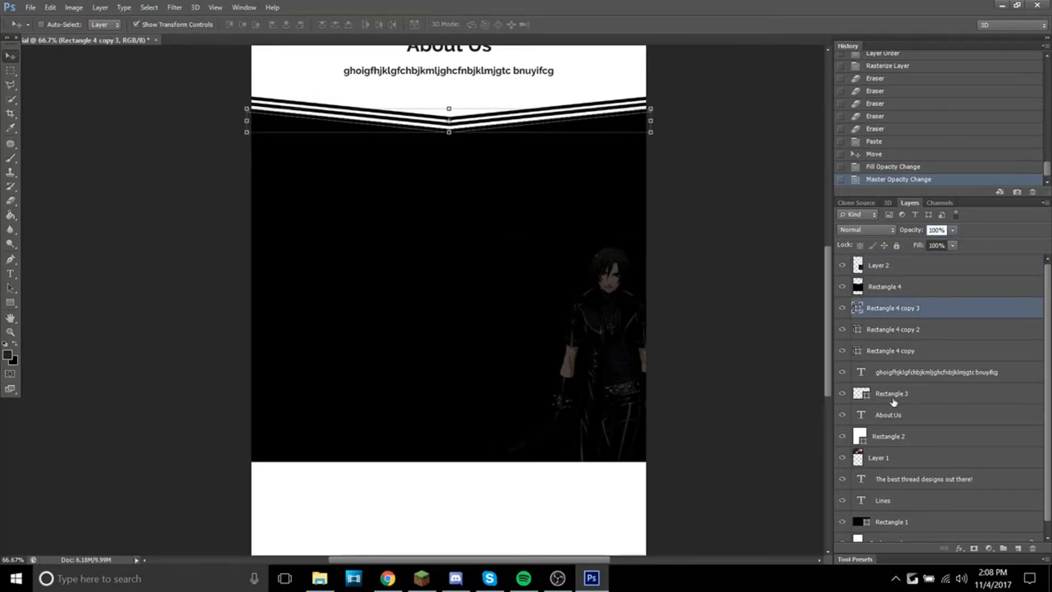
pyautogui.scroll(-1, 894, 403)
pyautogui.scroll(1, 890, 405)
# - Open Layer 2's layer style settings and try Bevel & Emboss with the Outer Bevel and Inner Bevel styles
pyautogui.doubleClick(894, 267)
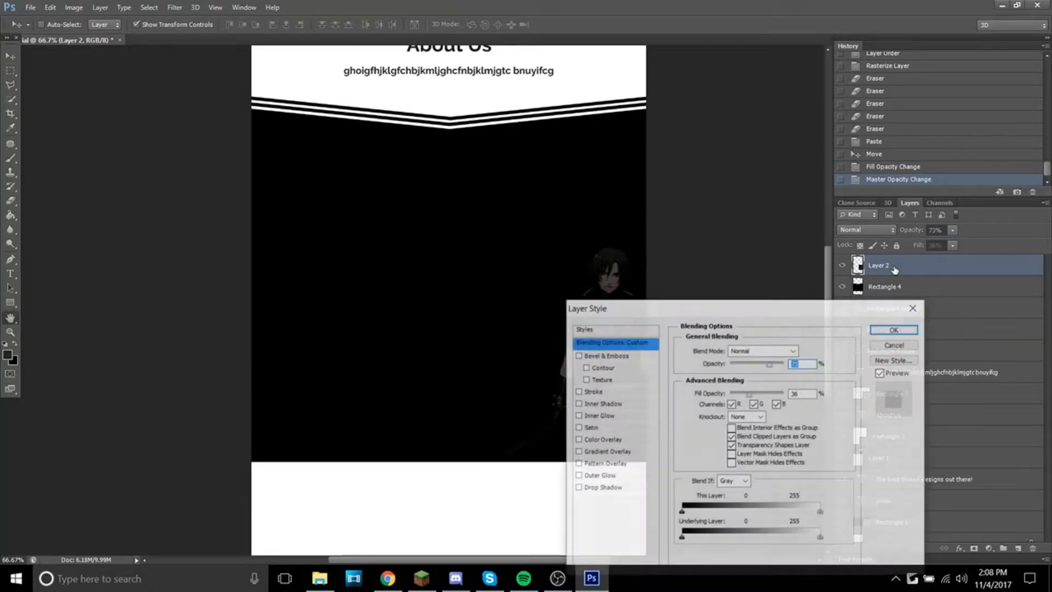
pyautogui.moveTo(713, 319); pyautogui.dragTo(235, 184)
pyautogui.click(102, 221)
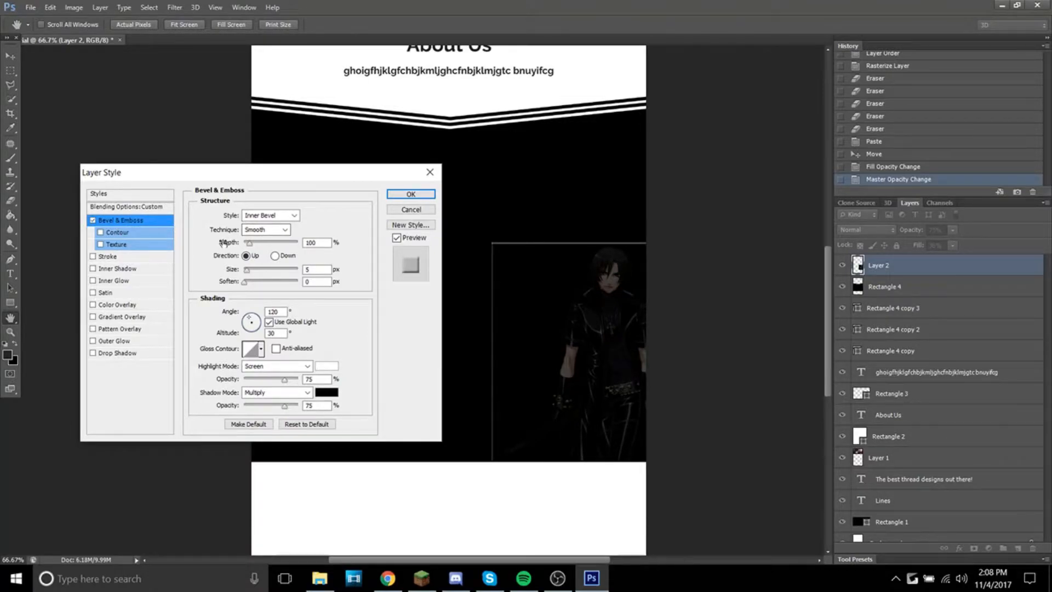
pyautogui.click(285, 215)
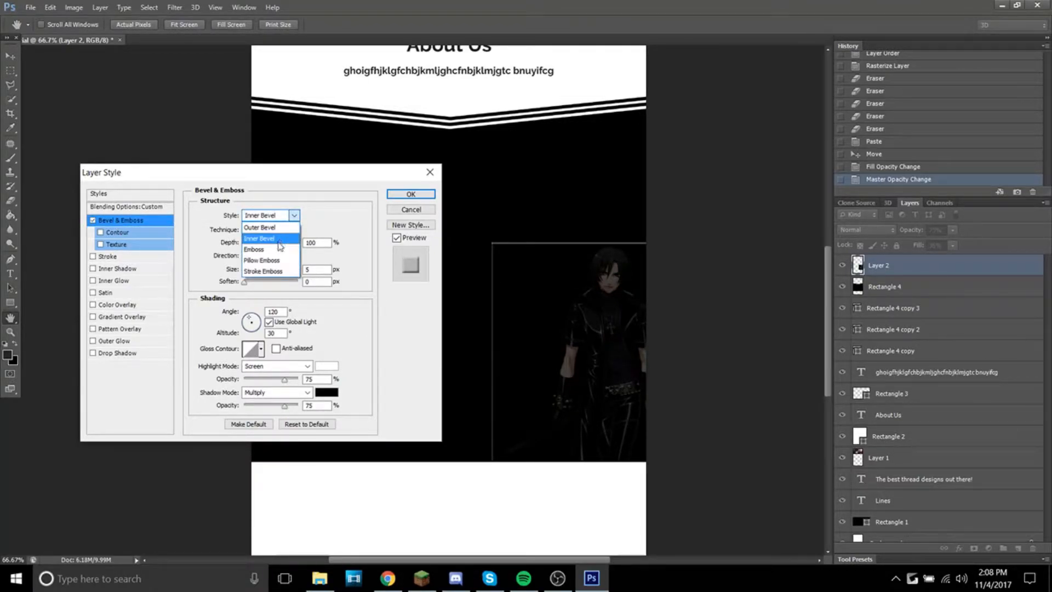
pyautogui.click(284, 226)
pyautogui.click(289, 216)
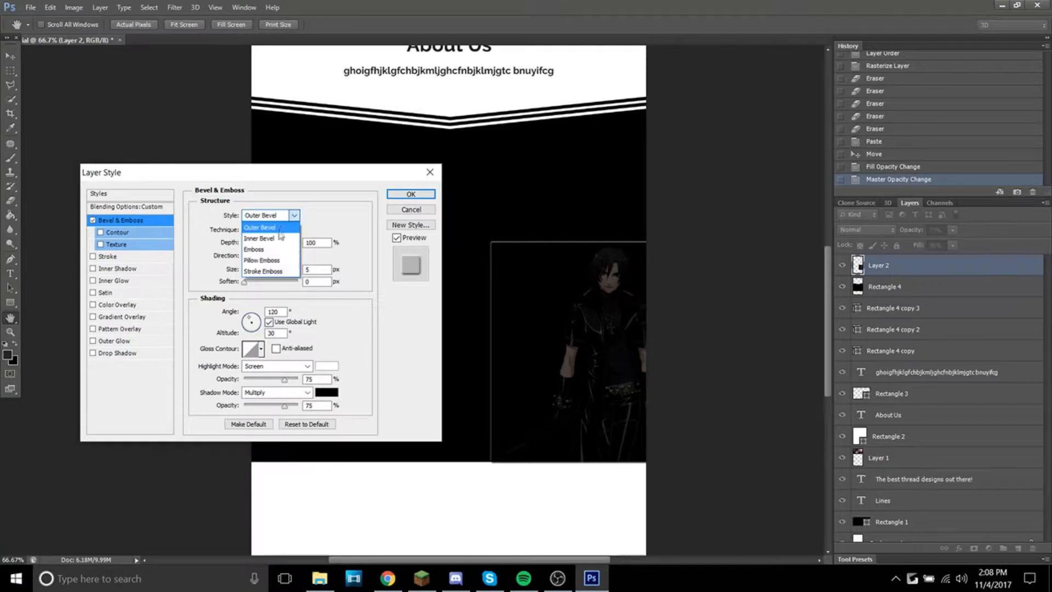
pyautogui.click(289, 234)
# - Try the Contour and Texture options of the Bevel & Emboss effect on Layer 2, leaving only Contour enabled
pyautogui.click(93, 220)
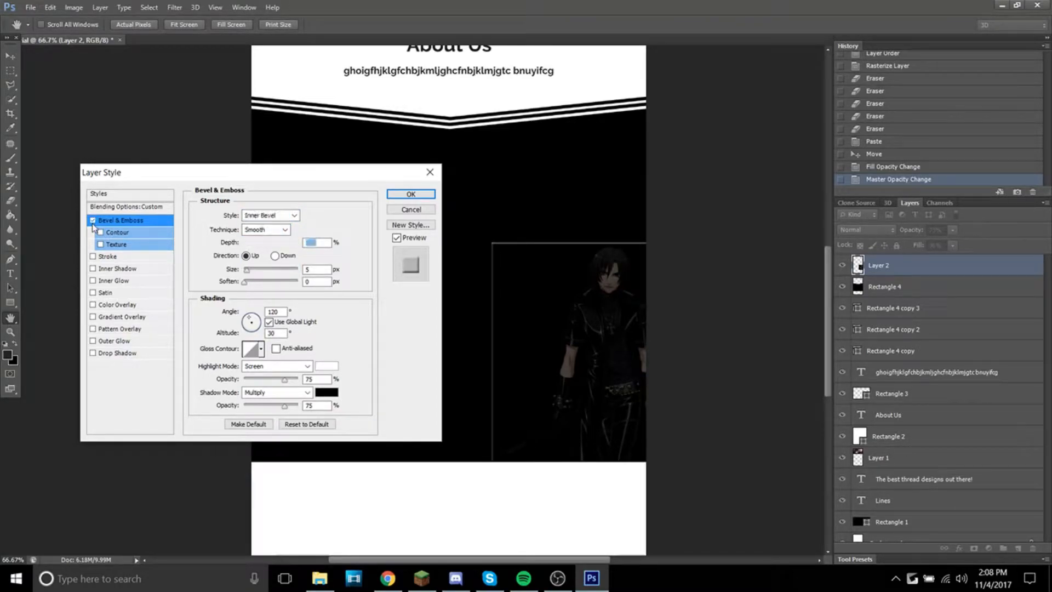
pyautogui.click(93, 220)
pyautogui.click(101, 233)
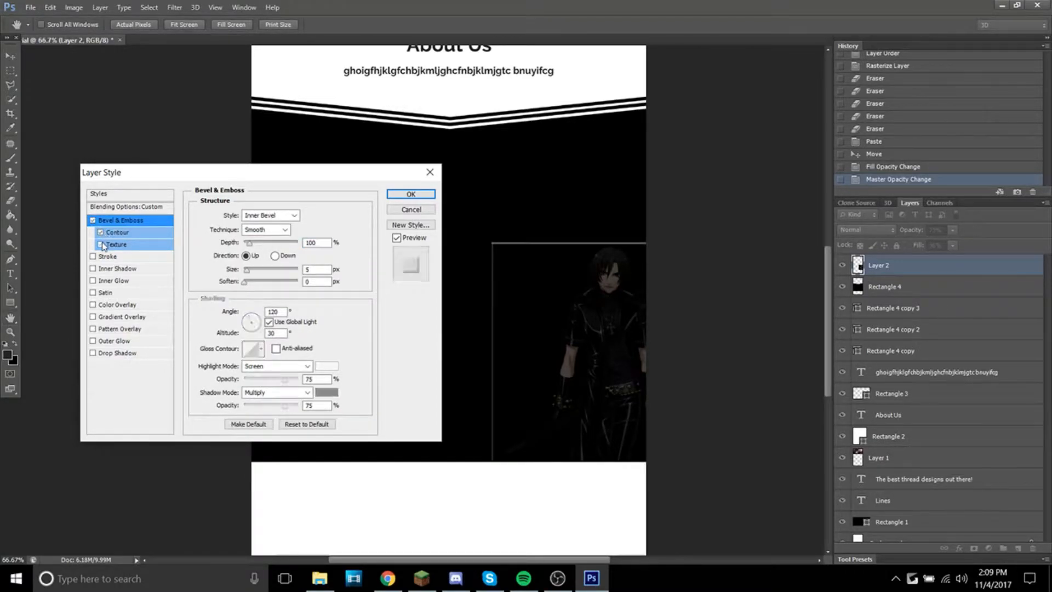
pyautogui.click(101, 244)
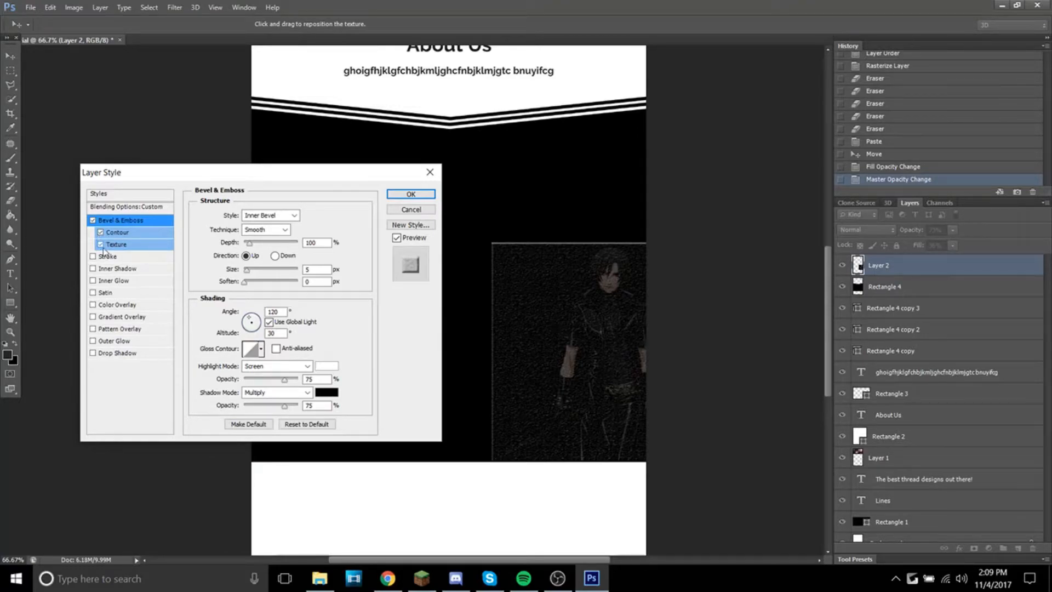
pyautogui.click(101, 245)
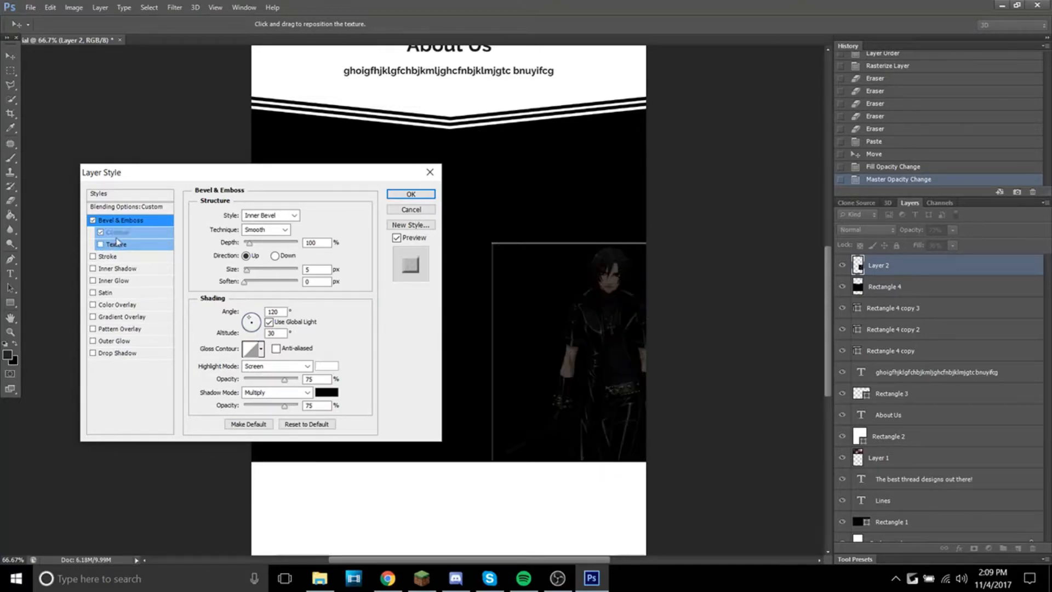
# - Try a 1 px black outside Stroke on Layer 2 and switch it off again
pyautogui.click(93, 257)
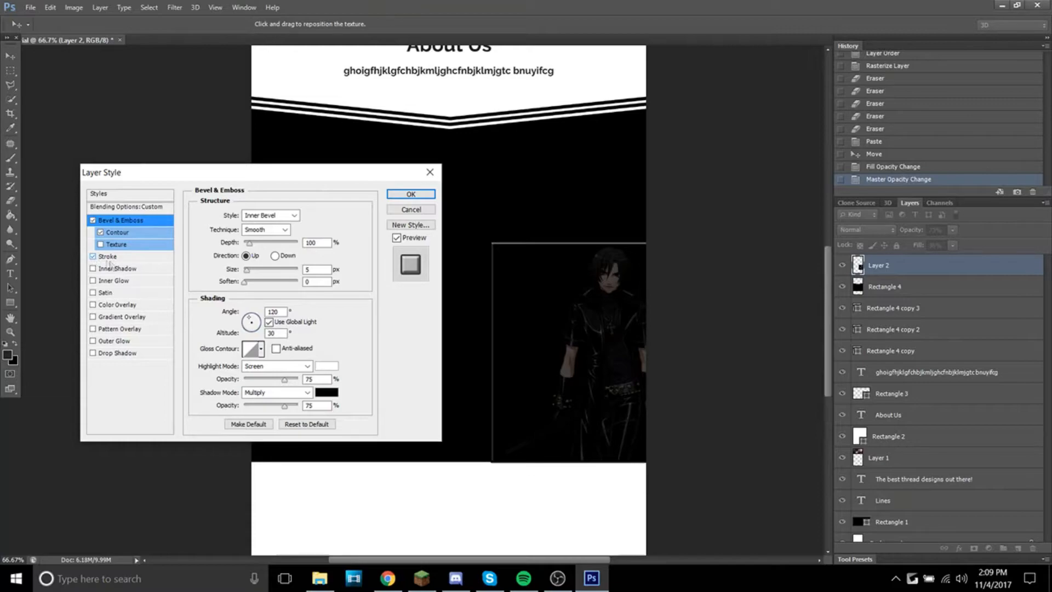
pyautogui.click(108, 257)
pyautogui.moveTo(232, 214)
pyautogui.mouseDown()
pyautogui.moveTo(293, 218)
pyautogui.moveTo(191, 228)
pyautogui.mouseUp()
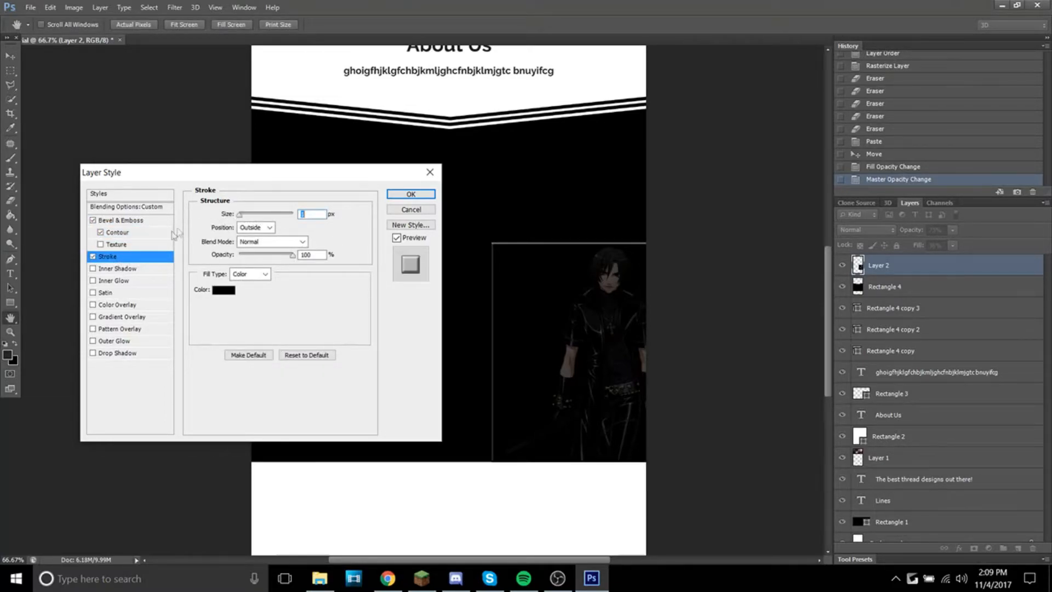
pyautogui.click(93, 257)
# - Try Inner Shadow, Inner Glow and Outer Glow on Layer 2, and close the layer style settings without applying them
pyautogui.click(92, 269)
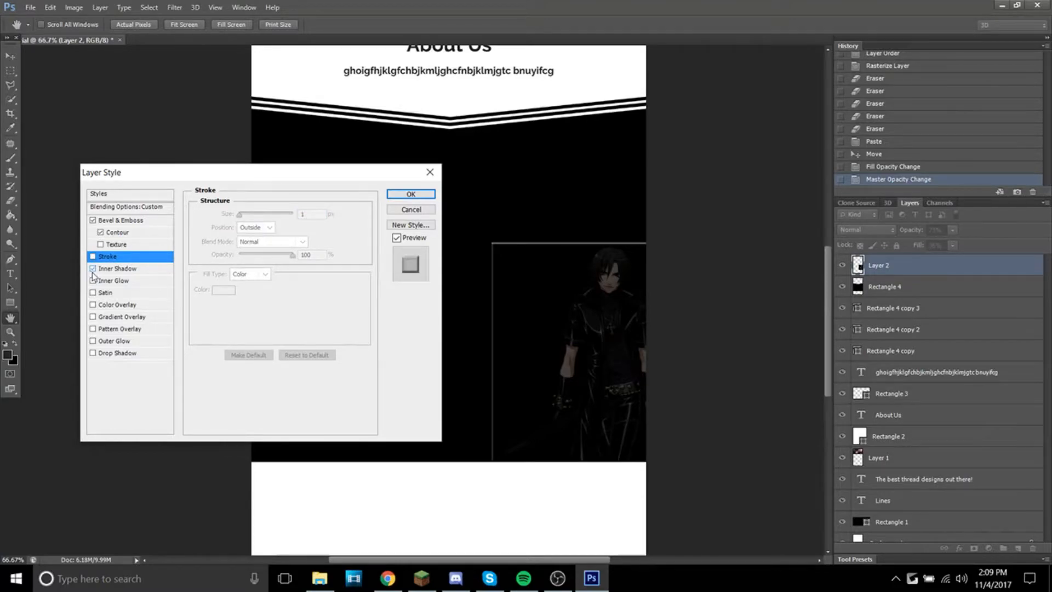
pyautogui.click(93, 280)
pyautogui.scroll(-1, 152, 327)
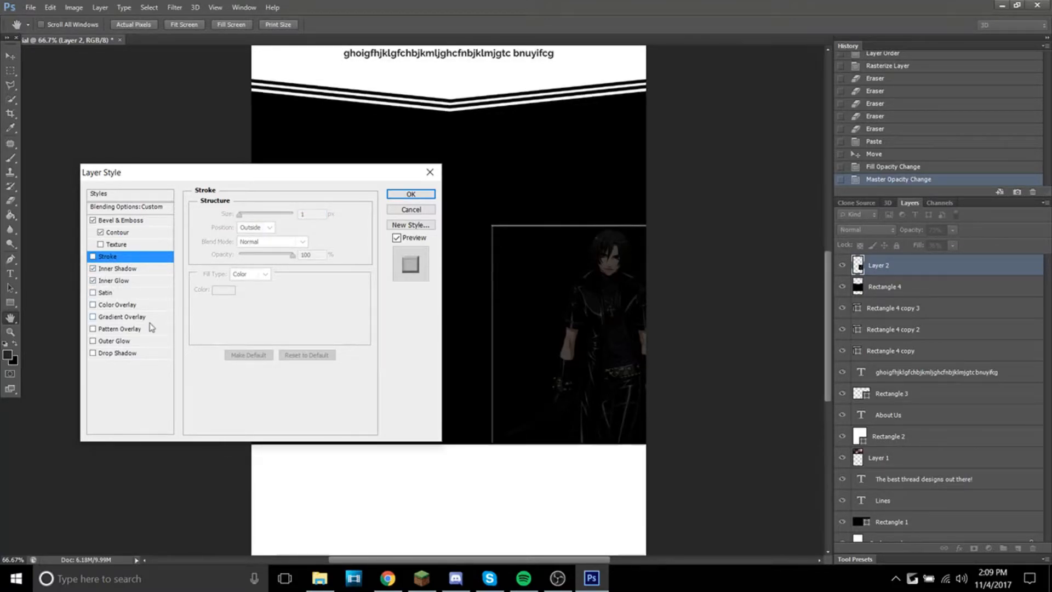
pyautogui.click(93, 341)
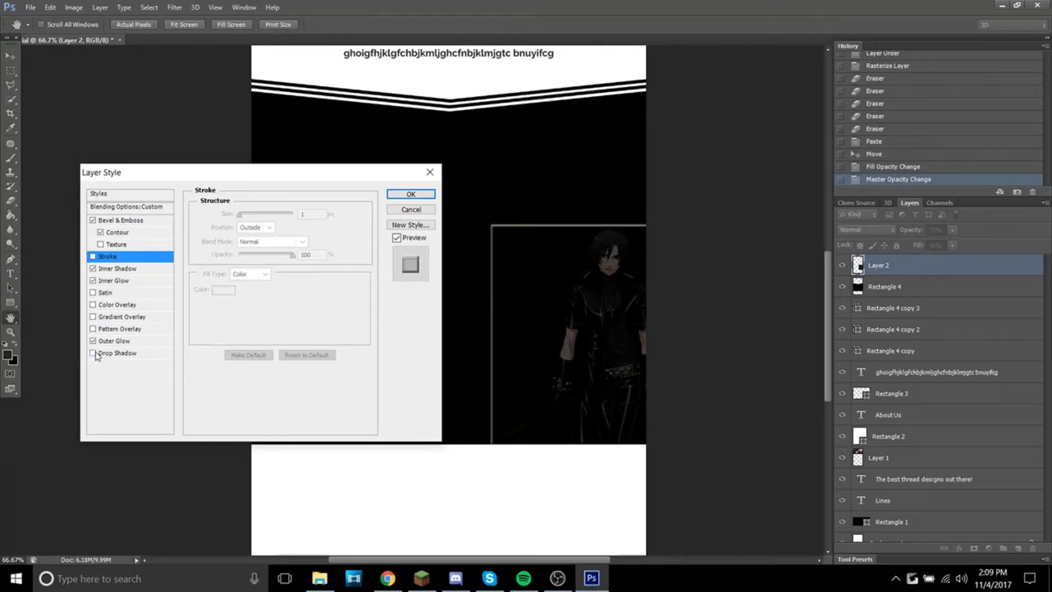
pyautogui.moveTo(257, 171)
pyautogui.mouseDown()
pyautogui.moveTo(180, 171)
pyautogui.moveTo(253, 169)
pyautogui.mouseUp()
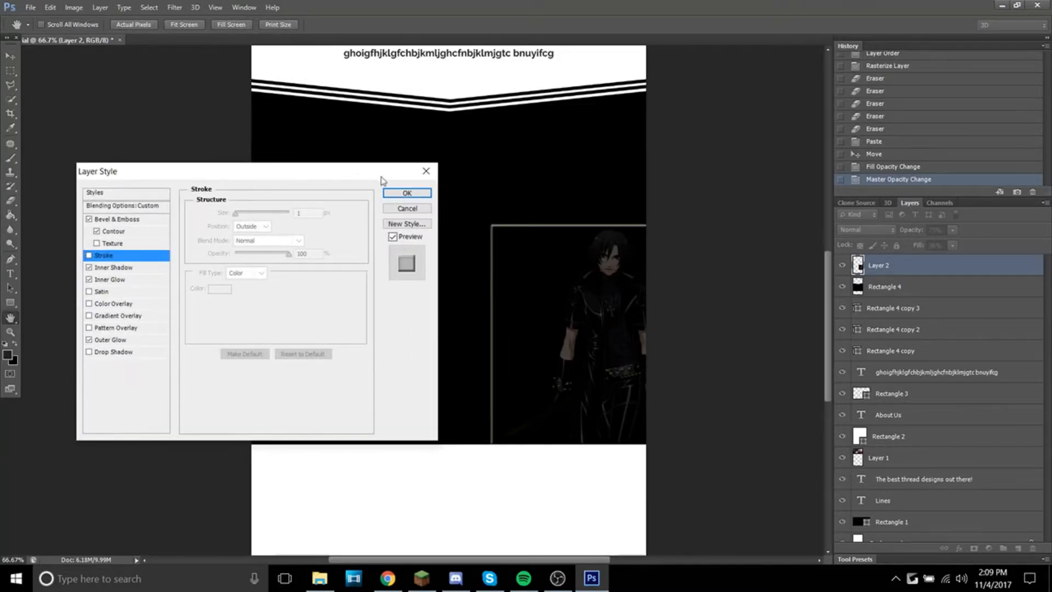
pyautogui.click(428, 173)
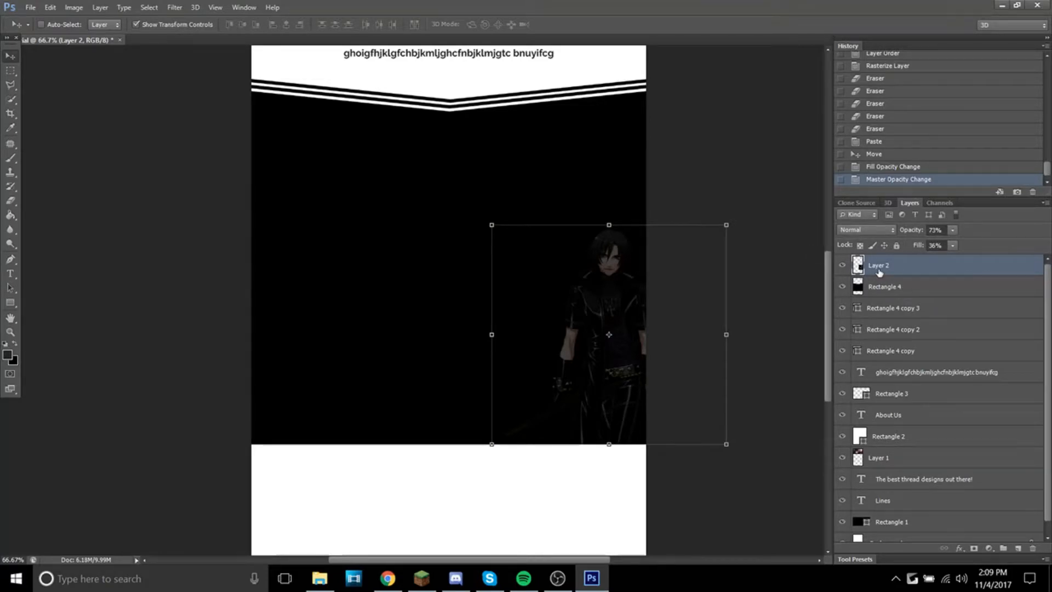
# - Delete the faded character's Layer 2, and switch to Chrome to preview sword characters until the blue-haired one with the purple slash is open
pyautogui.rightClick(888, 266)
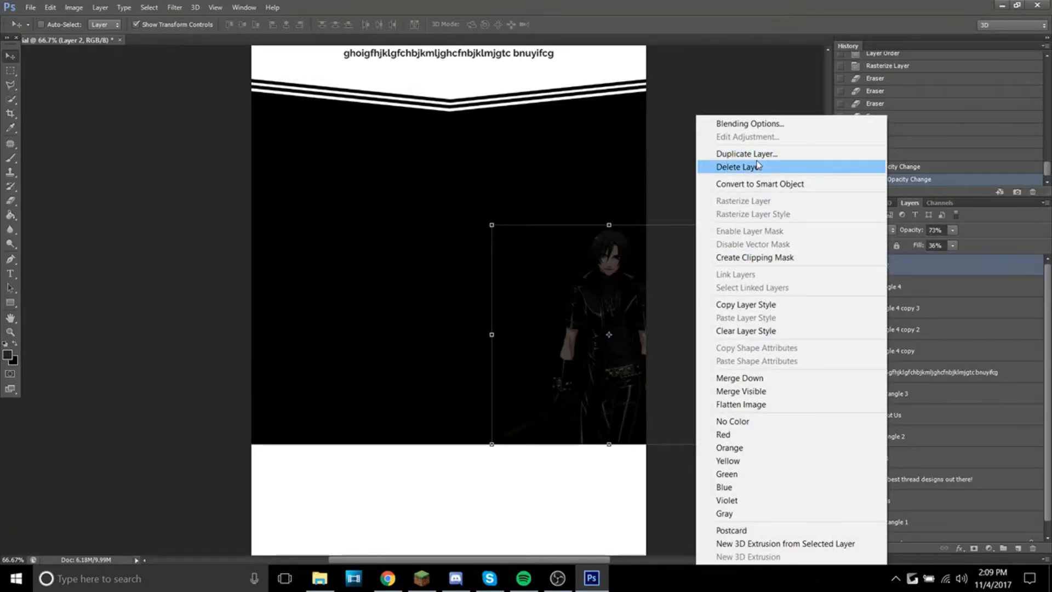
pyautogui.click(729, 165)
pyautogui.click(388, 578)
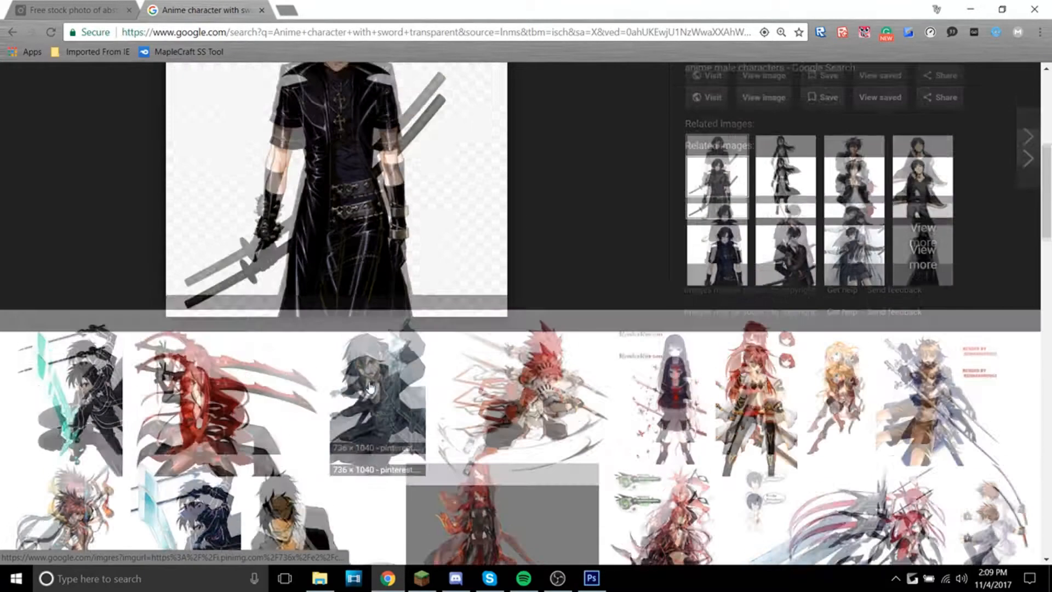
pyautogui.click(591, 274)
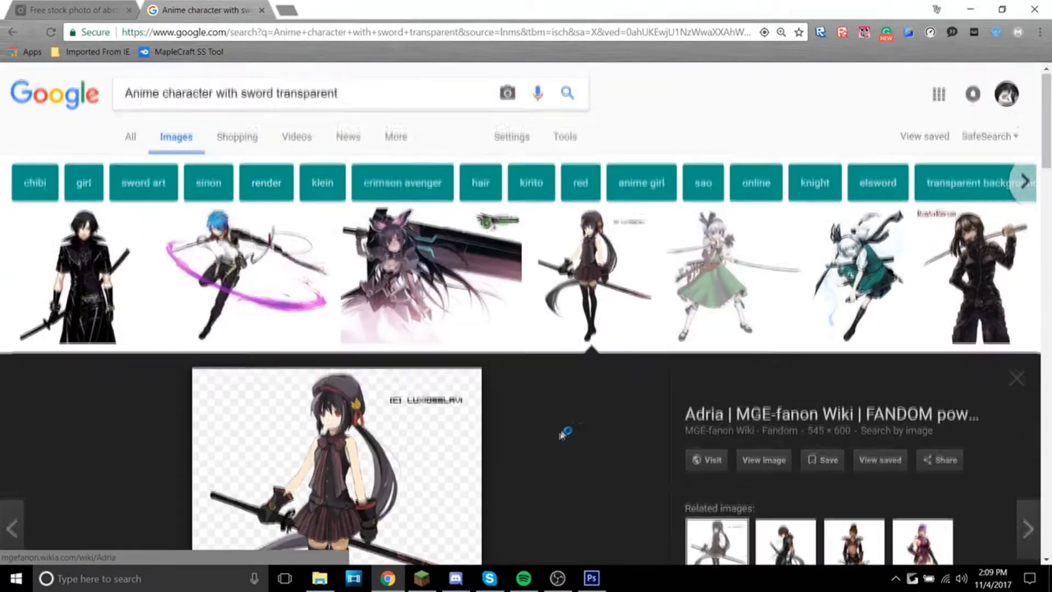
pyautogui.click(976, 273)
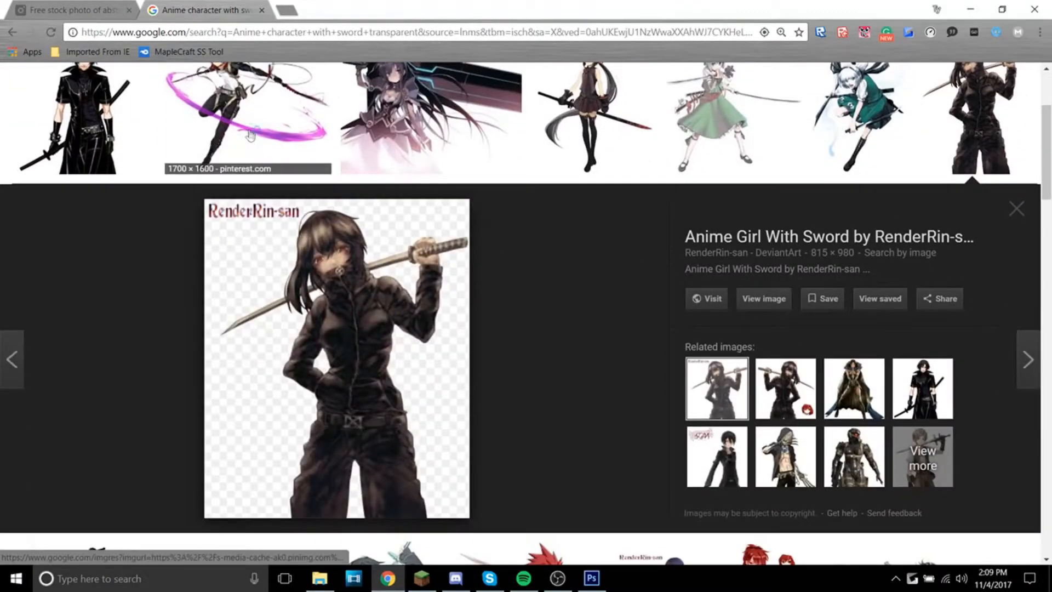
pyautogui.click(247, 126)
pyautogui.scroll(-3, 406, 274)
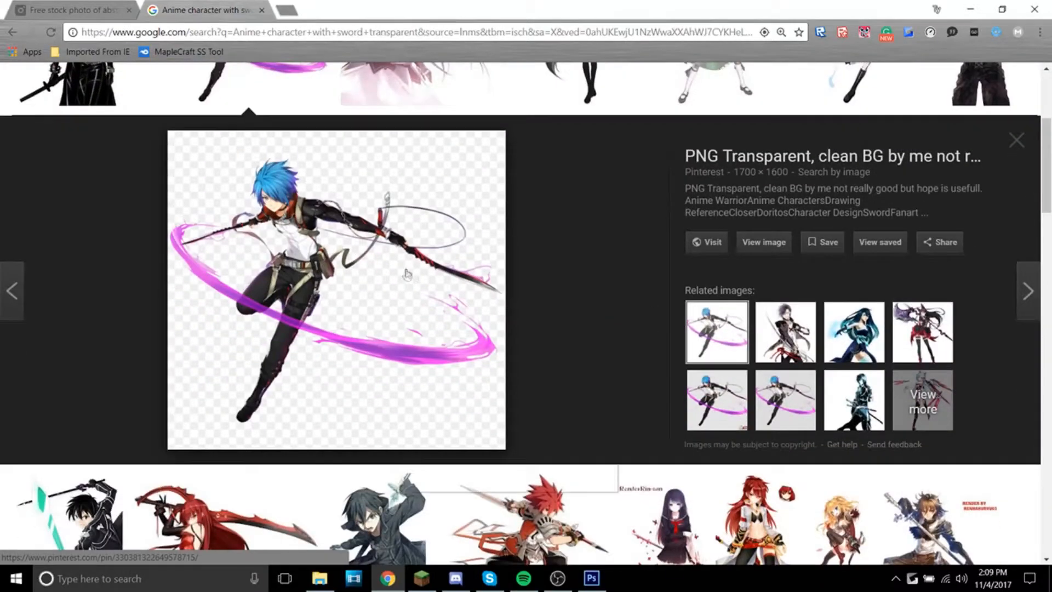
# - Copy the previewed blue-haired character image and paste it into the Photoshop thread design
pyautogui.rightClick(406, 268)
pyautogui.click(471, 405)
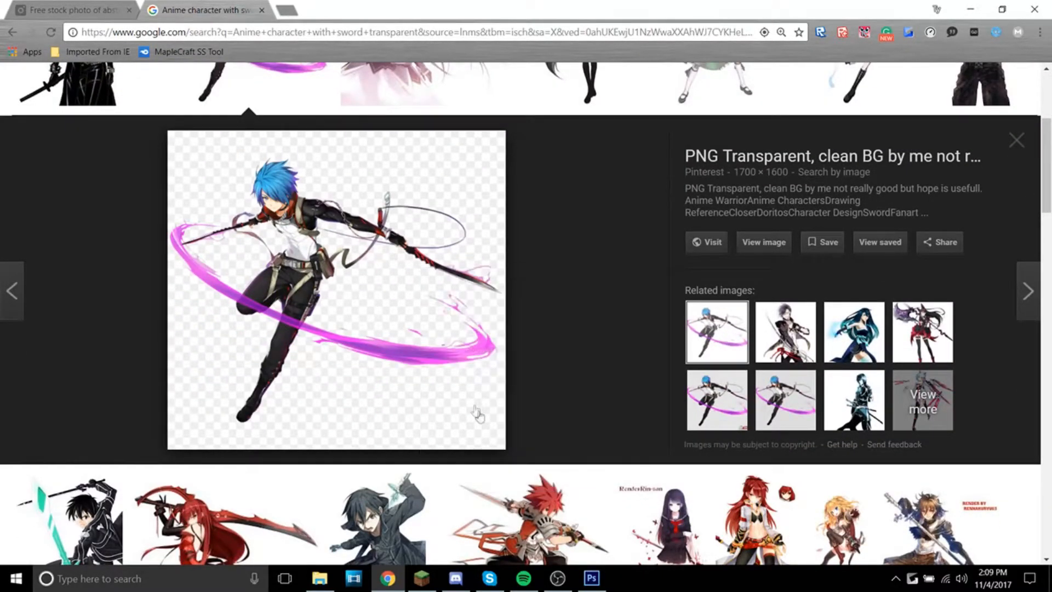
pyautogui.click(599, 583)
pyautogui.hotkey('ctrl', 'v')
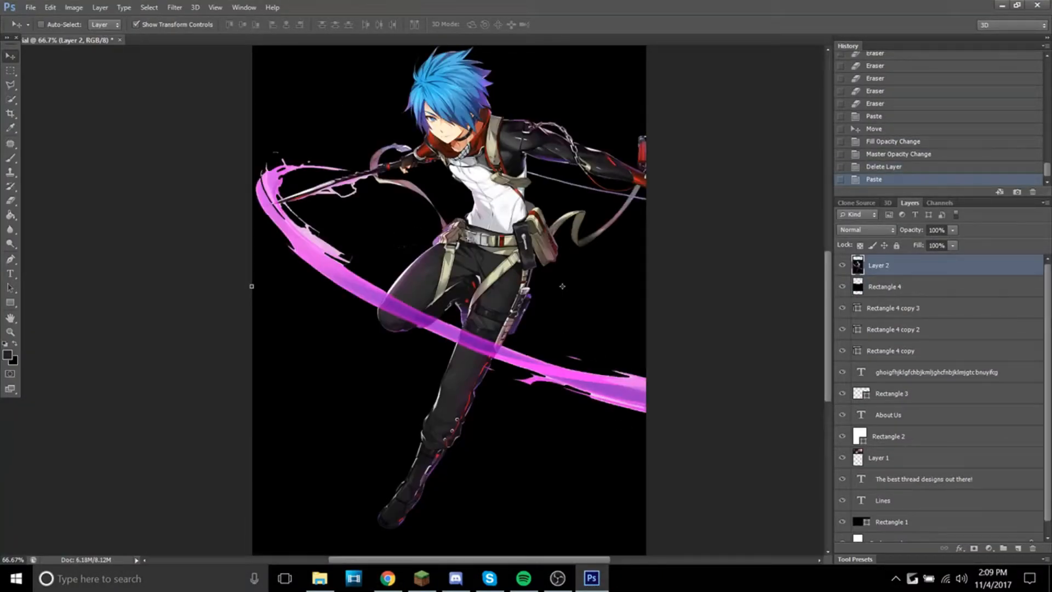
# - Scale the pasted blue-haired character to about 24% and place it in the lower-right corner of the black section
pyautogui.moveTo(446, 356); pyautogui.dragTo(452, 344)
pyautogui.scroll(-1, 408, 416)
pyautogui.moveTo(291, 128); pyautogui.dragTo(687, 438)
pyautogui.moveTo(720, 493); pyautogui.dragTo(554, 321)
pyautogui.moveTo(470, 317)
pyautogui.mouseDown()
pyautogui.moveTo(495, 335)
pyautogui.moveTo(465, 319)
pyautogui.mouseUp()
pyautogui.moveTo(527, 357); pyautogui.dragTo(538, 400)
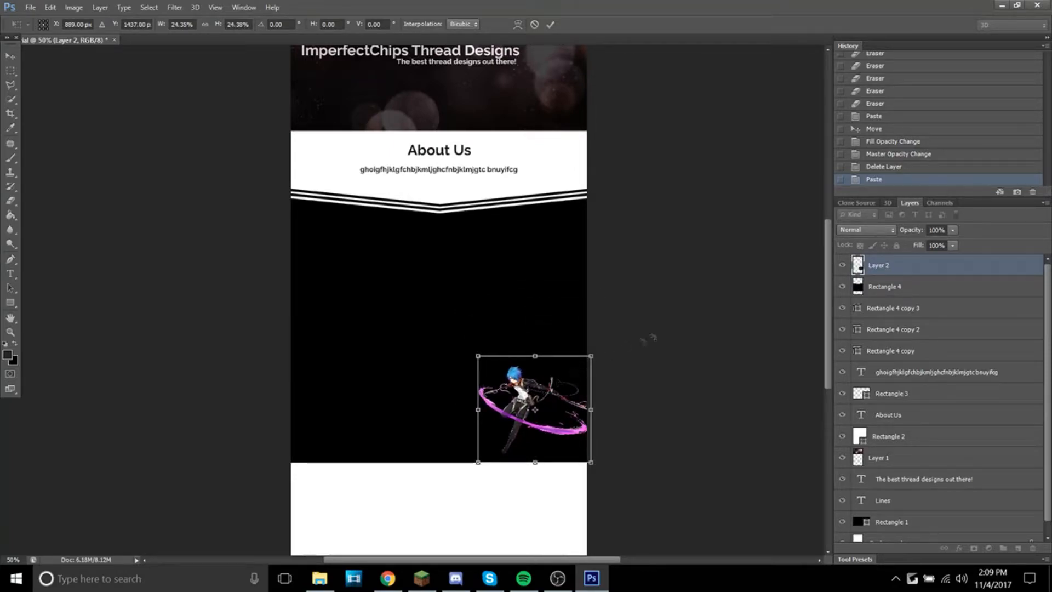
pyautogui.click(10, 56)
pyautogui.click(504, 218)
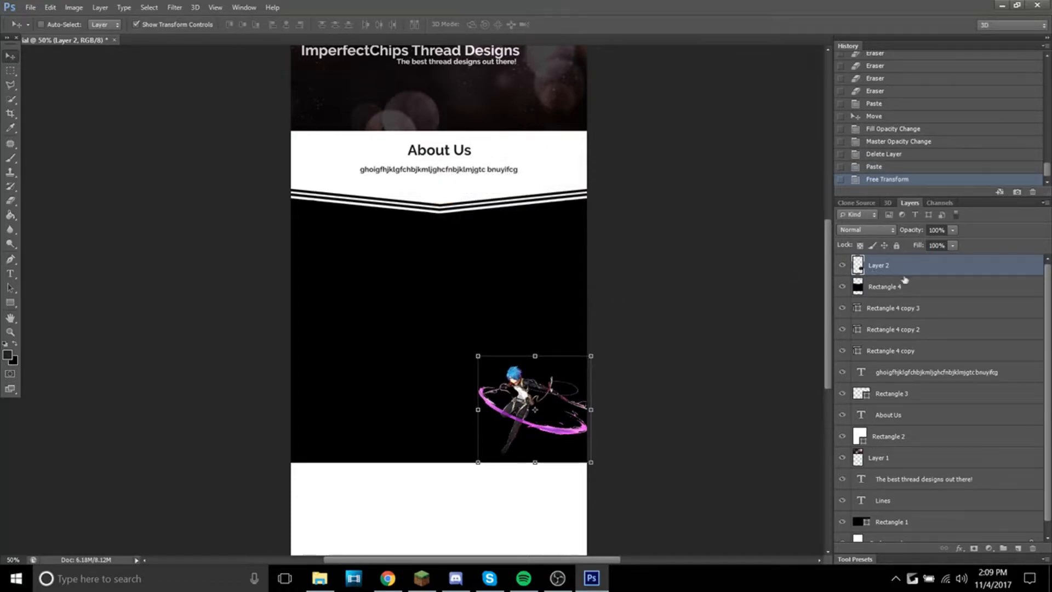
# - Fade the blue-haired character's layer to 37% opacity and 78% fill
pyautogui.click(953, 230)
pyautogui.moveTo(955, 243); pyautogui.dragTo(930, 245)
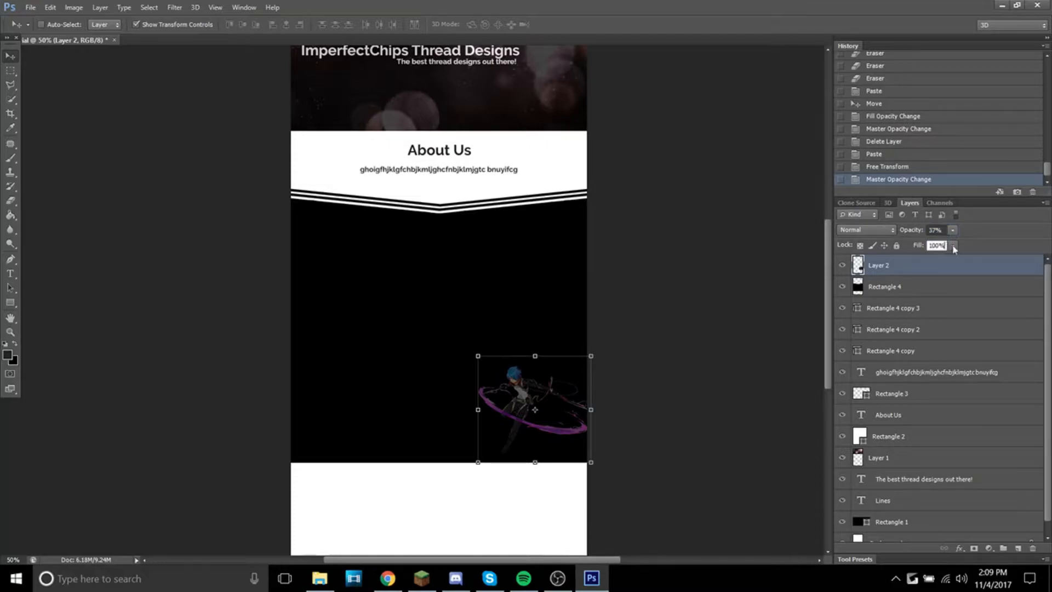
pyautogui.click(952, 246)
pyautogui.click(923, 258)
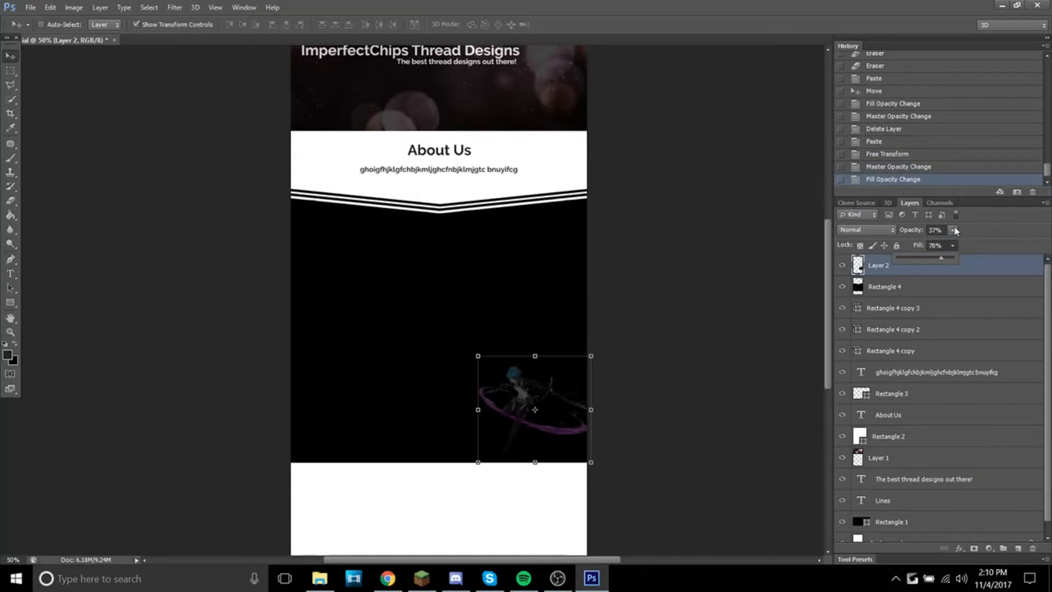
pyautogui.click(953, 248)
# - Try Bevel & Emboss on Layer 2, switch it off, and apply a Multiply Satin effect at about 17% opacity instead
pyautogui.doubleClick(914, 261)
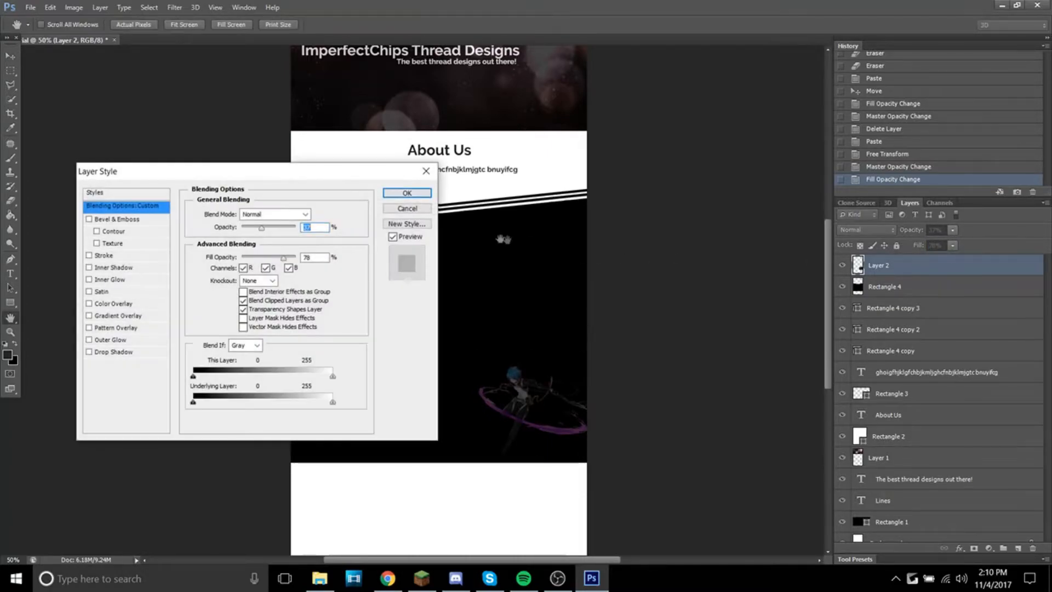
pyautogui.click(114, 220)
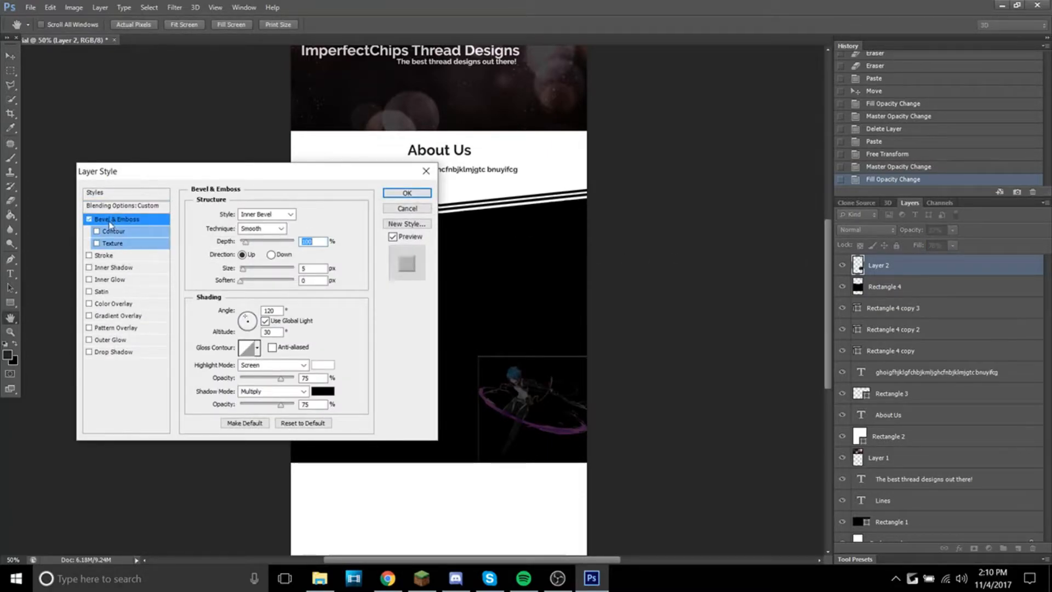
pyautogui.click(88, 220)
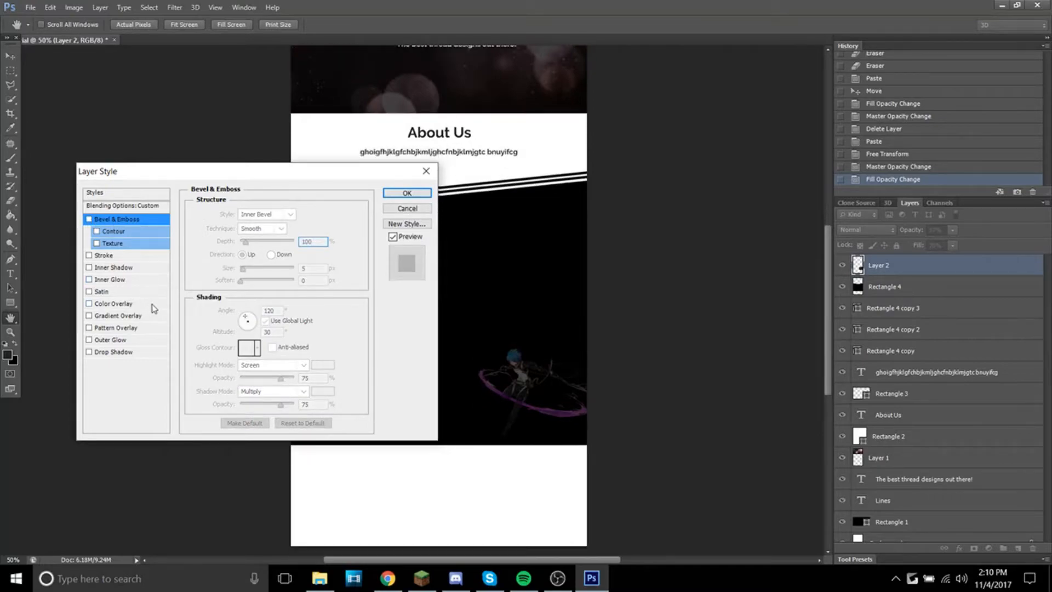
pyautogui.click(89, 292)
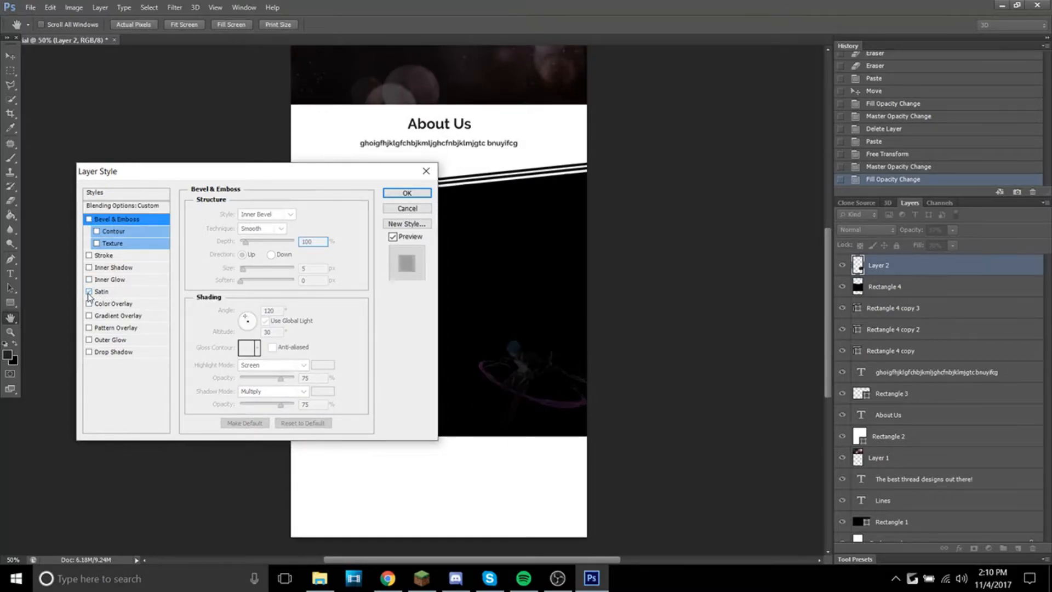
pyautogui.click(101, 291)
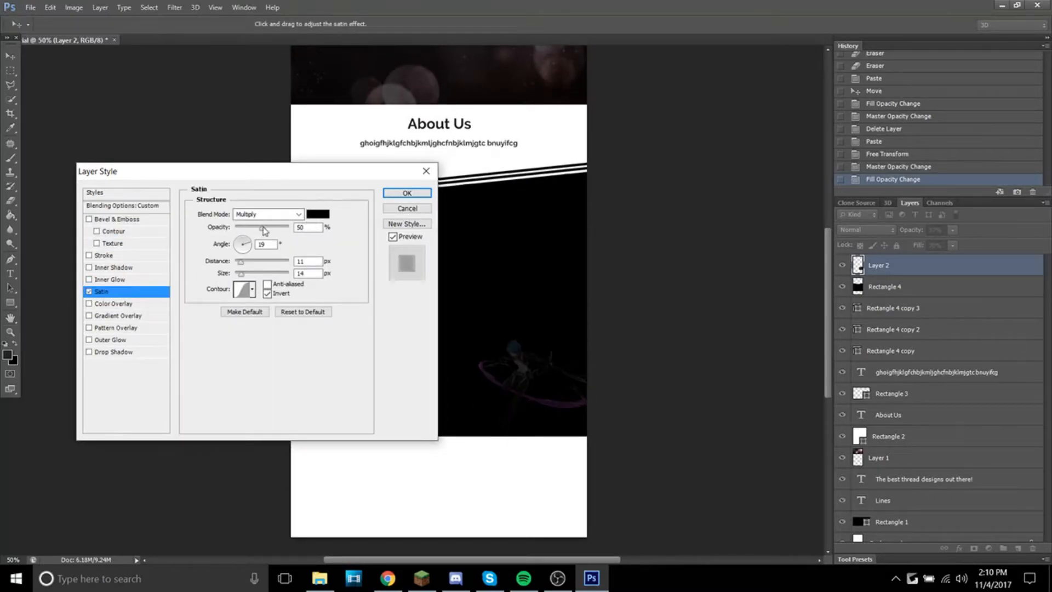
pyautogui.moveTo(265, 230); pyautogui.dragTo(227, 234)
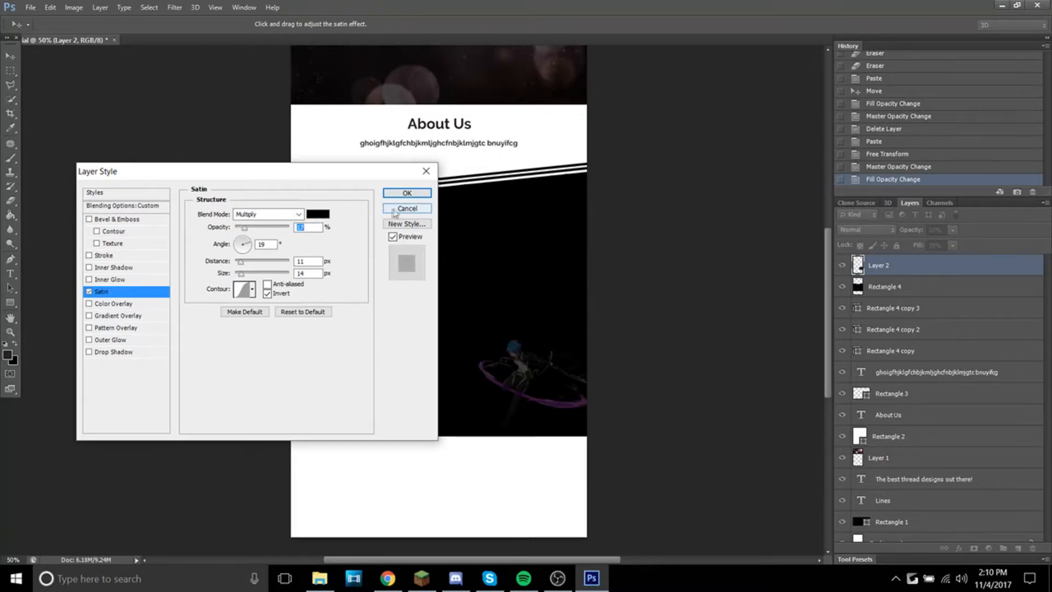
pyautogui.click(407, 193)
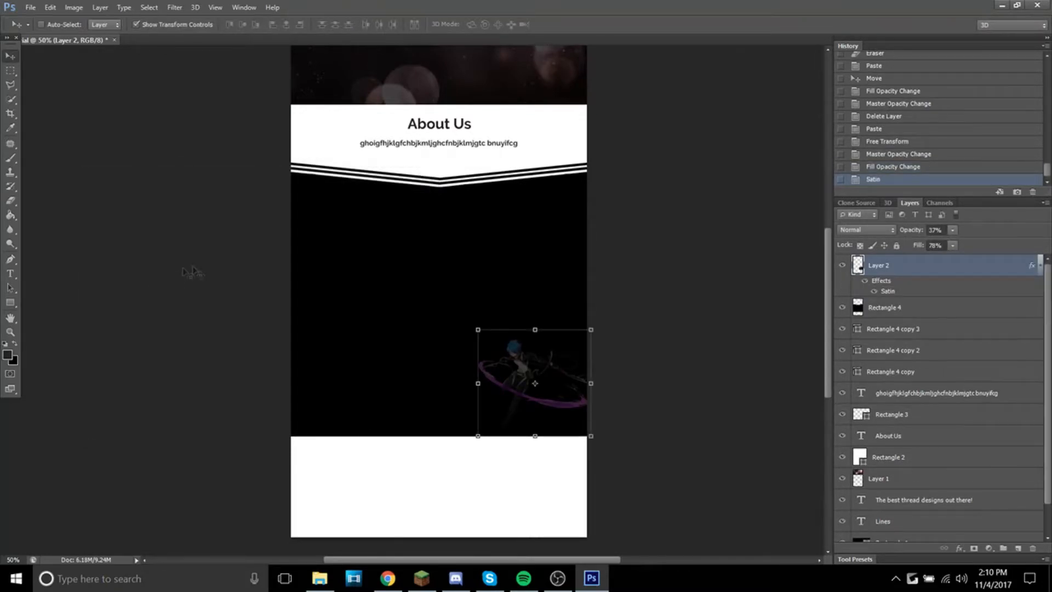
# - Reopen Layer 2's layer style settings, try Bevel & Emboss and Outer Glow, and apply a Drop Shadow alongside the Satin effect
pyautogui.doubleClick(926, 271)
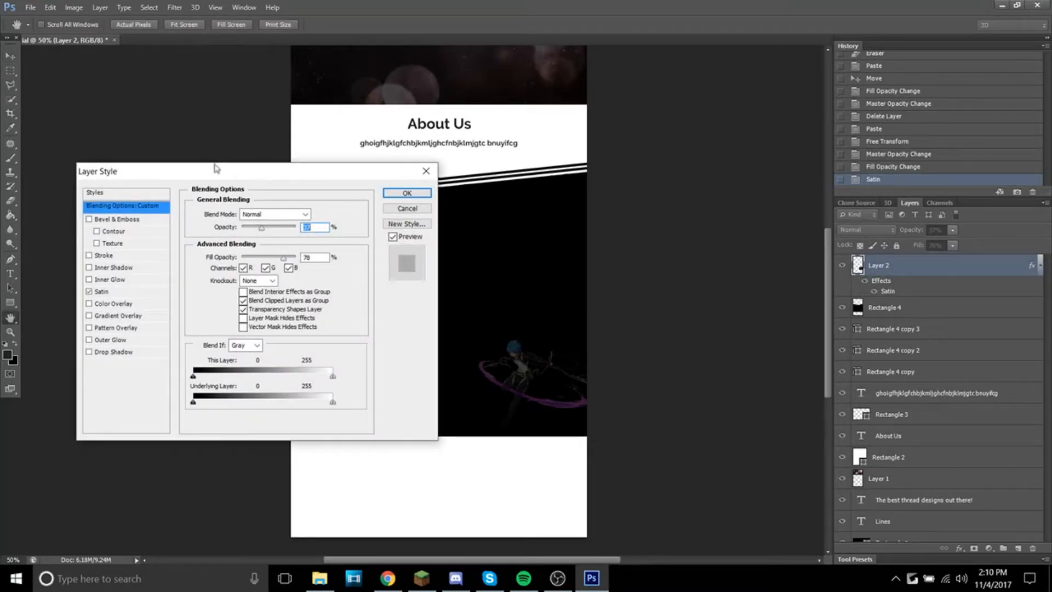
pyautogui.moveTo(214, 169); pyautogui.dragTo(167, 121)
pyautogui.click(42, 172)
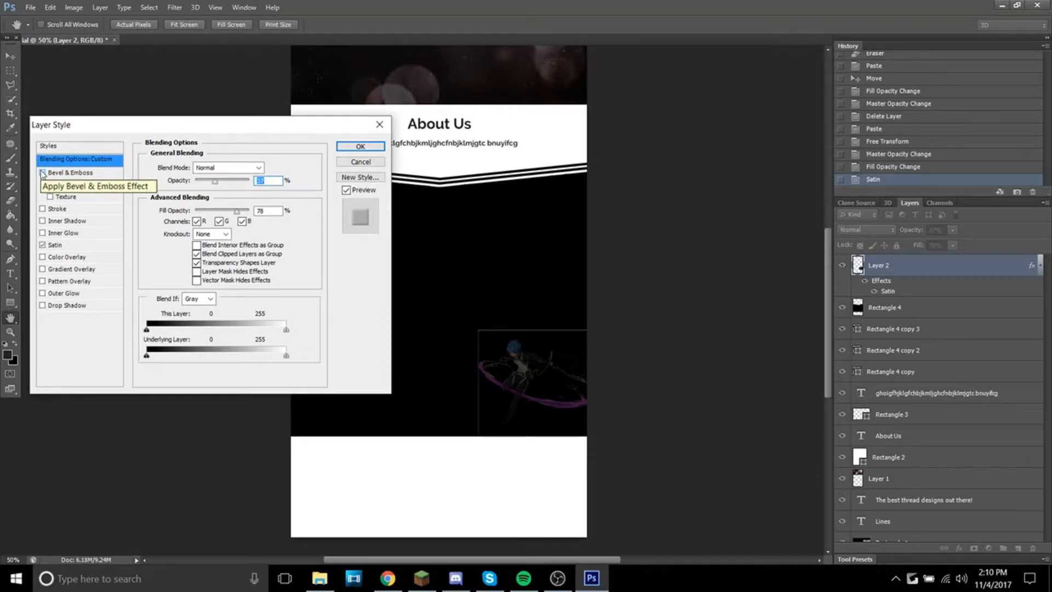
pyautogui.click(42, 173)
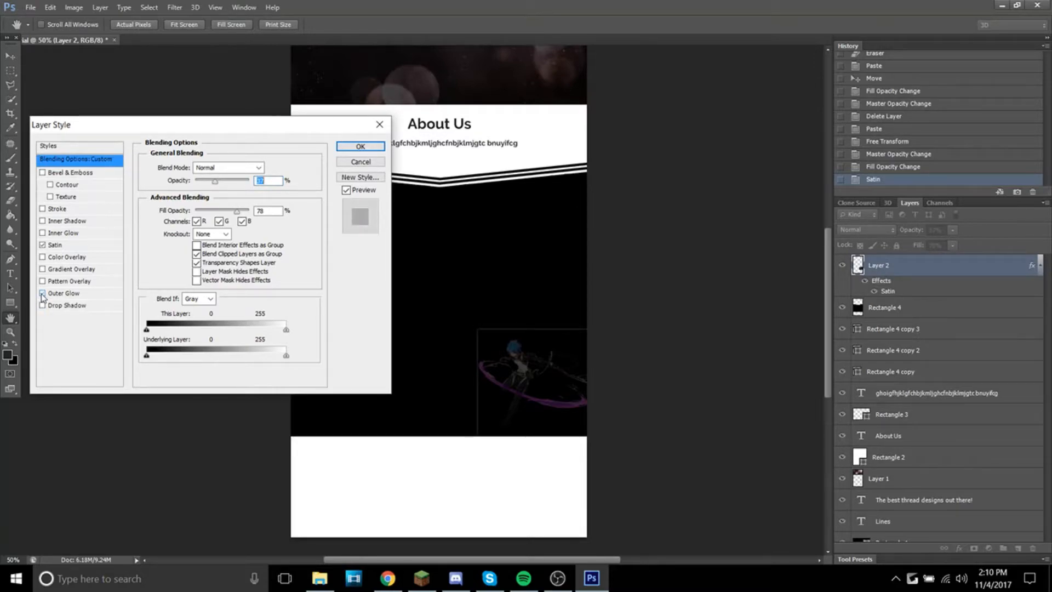
pyautogui.click(44, 295)
pyautogui.click(43, 306)
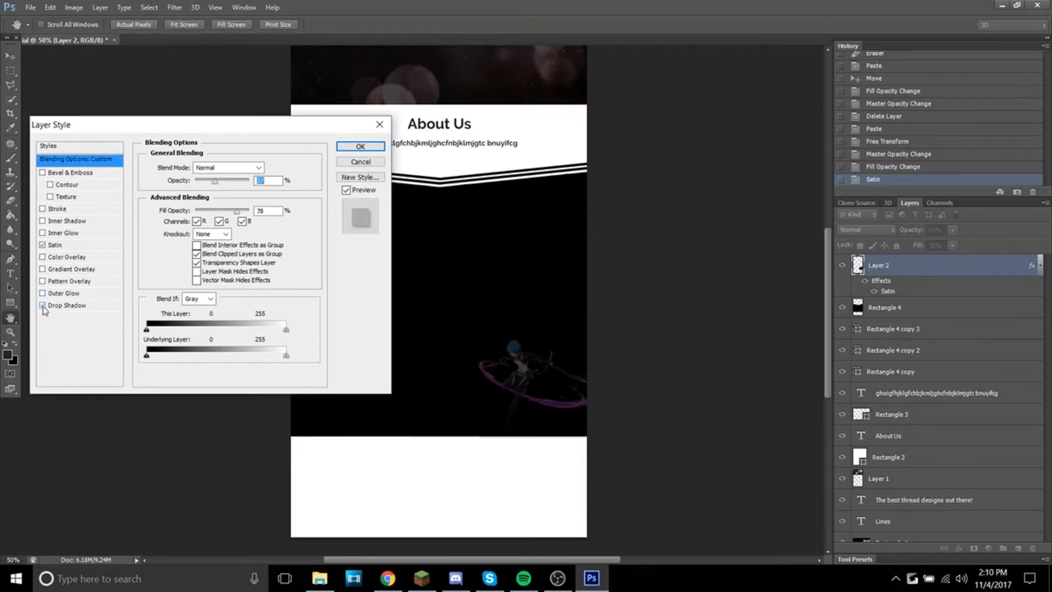
pyautogui.click(360, 146)
# - Place the image Ayato.png from the Camera Roll folder into the design
pyautogui.scroll(3, 367, 299)
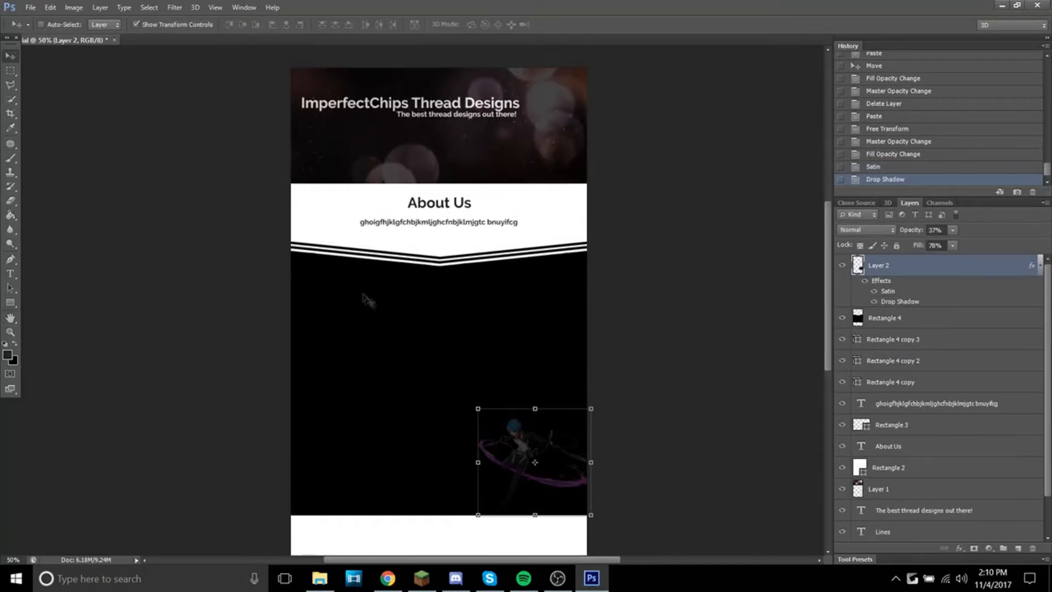
pyautogui.click(34, 8)
pyautogui.click(34, 8)
pyautogui.click(34, 8)
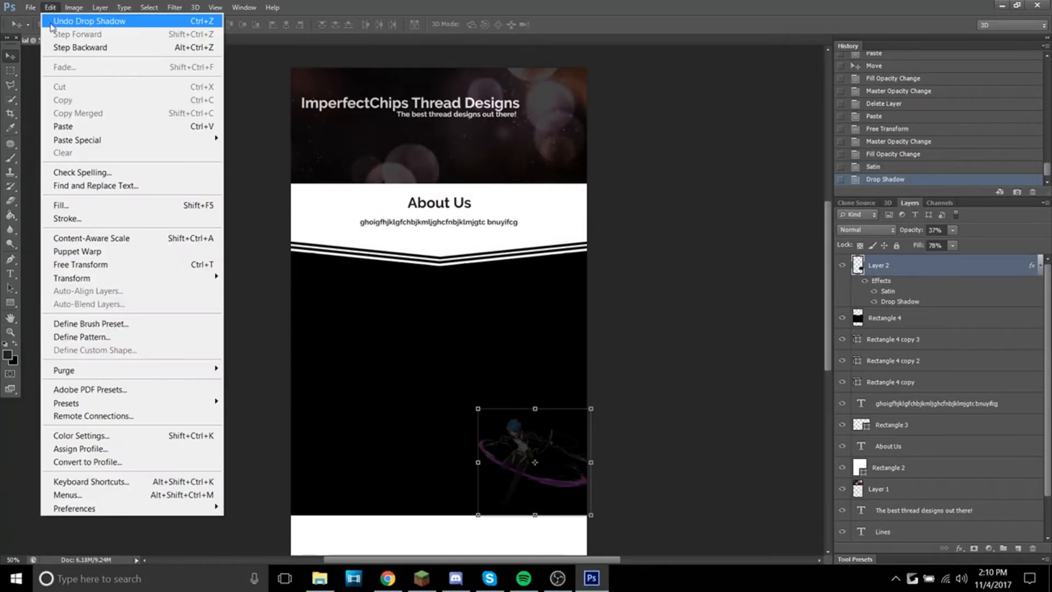
pyautogui.click(69, 231)
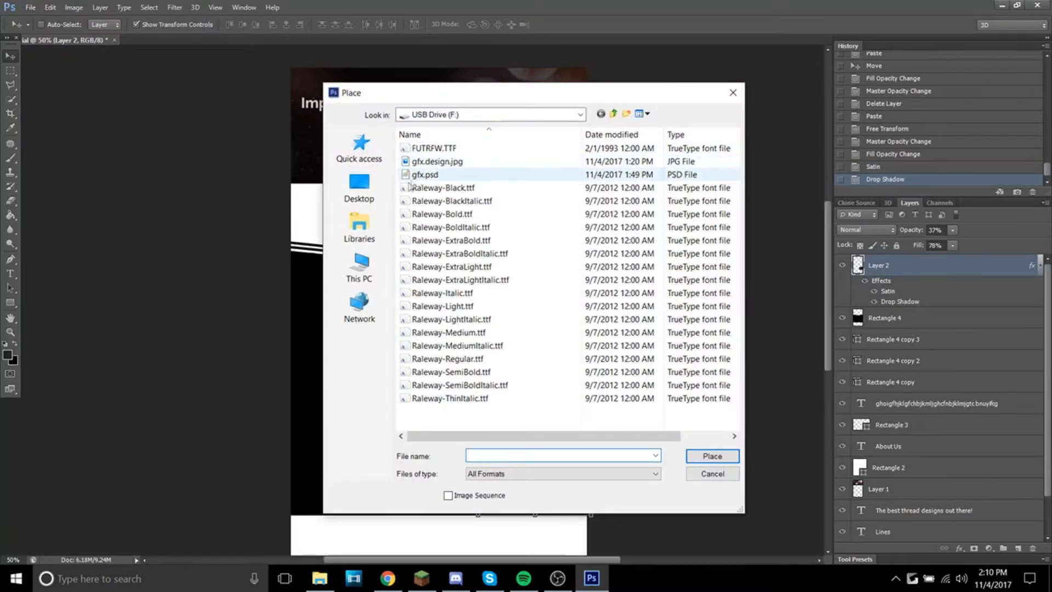
pyautogui.click(383, 222)
pyautogui.doubleClick(493, 140)
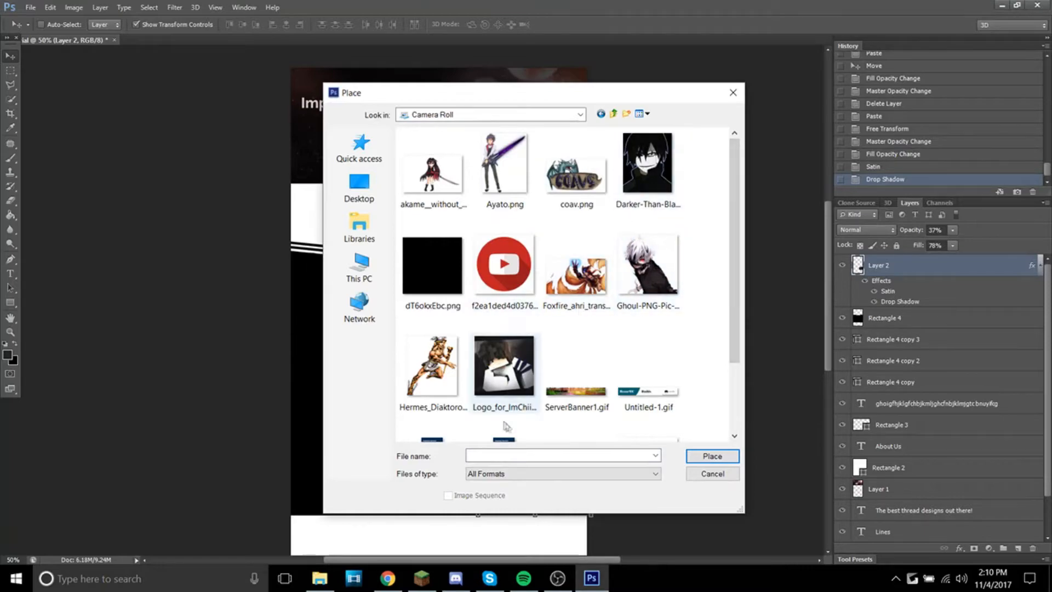
pyautogui.scroll(-2, 504, 247)
pyautogui.scroll(2, 488, 215)
pyautogui.doubleClick(504, 165)
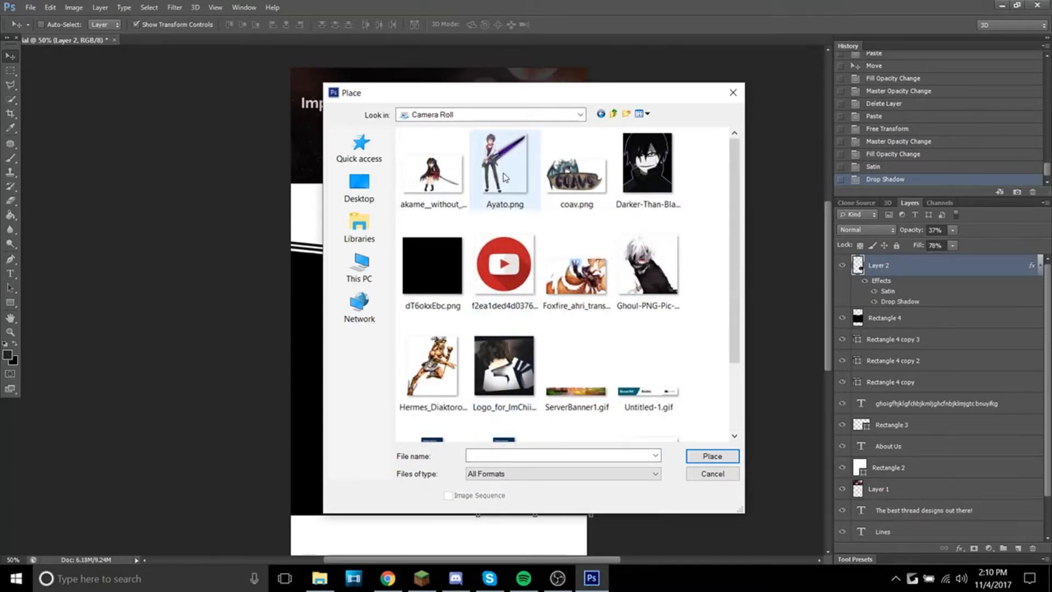
# - Move the placed Ayato character to the lower-left part of the black section and commit the placement
pyautogui.moveTo(482, 453); pyautogui.dragTo(384, 477)
pyautogui.click(6, 57)
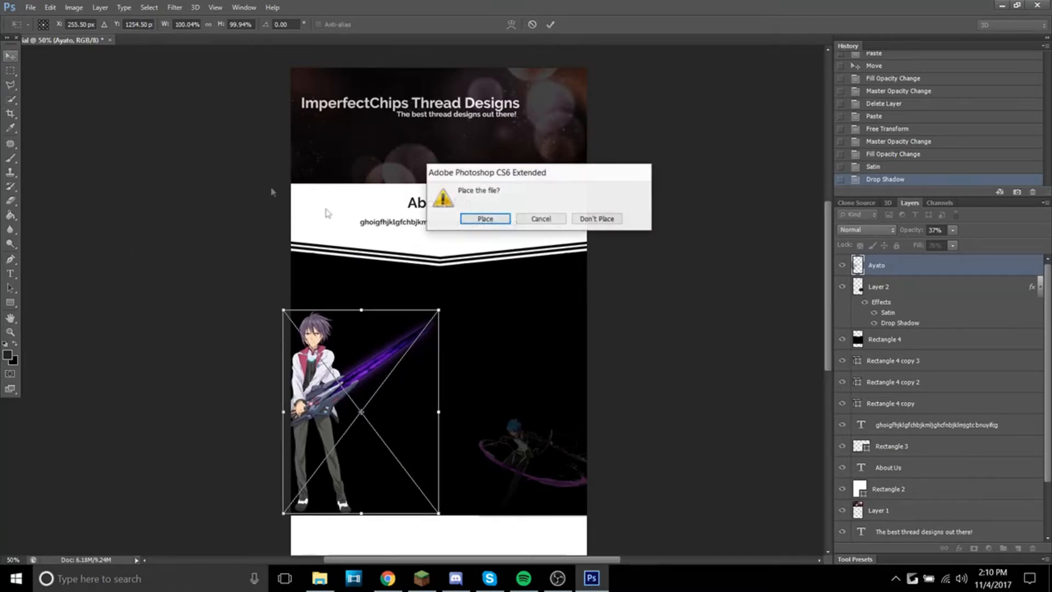
pyautogui.click(482, 218)
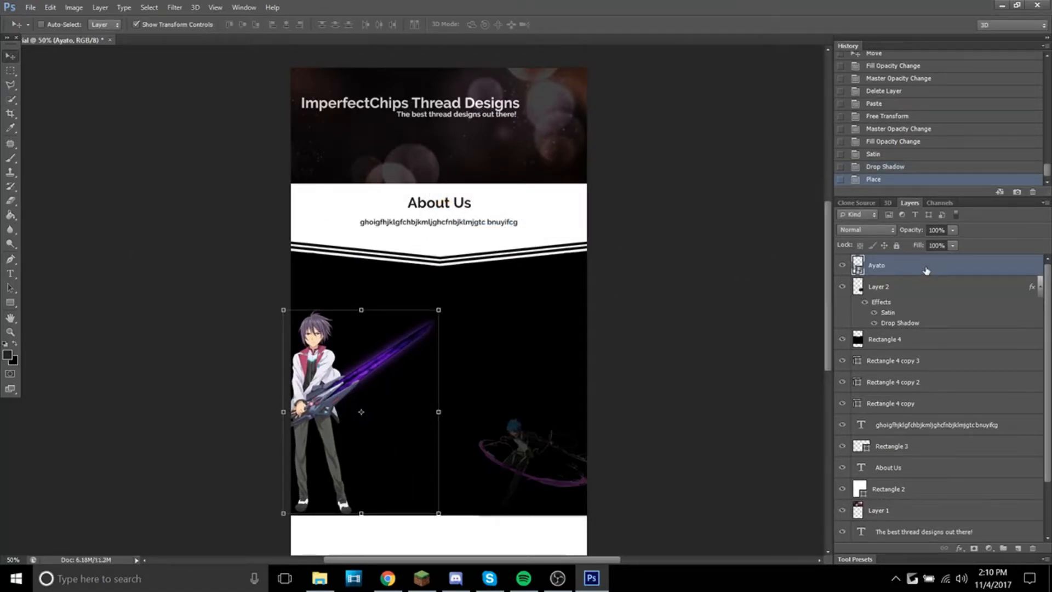
# - Fade the Ayato layer to 27% opacity and 88% fill, and hide the transform controls
pyautogui.click(953, 245)
pyautogui.moveTo(936, 247)
pyautogui.mouseDown()
pyautogui.moveTo(911, 249)
pyautogui.moveTo(943, 260)
pyautogui.mouseUp()
pyautogui.click(952, 245)
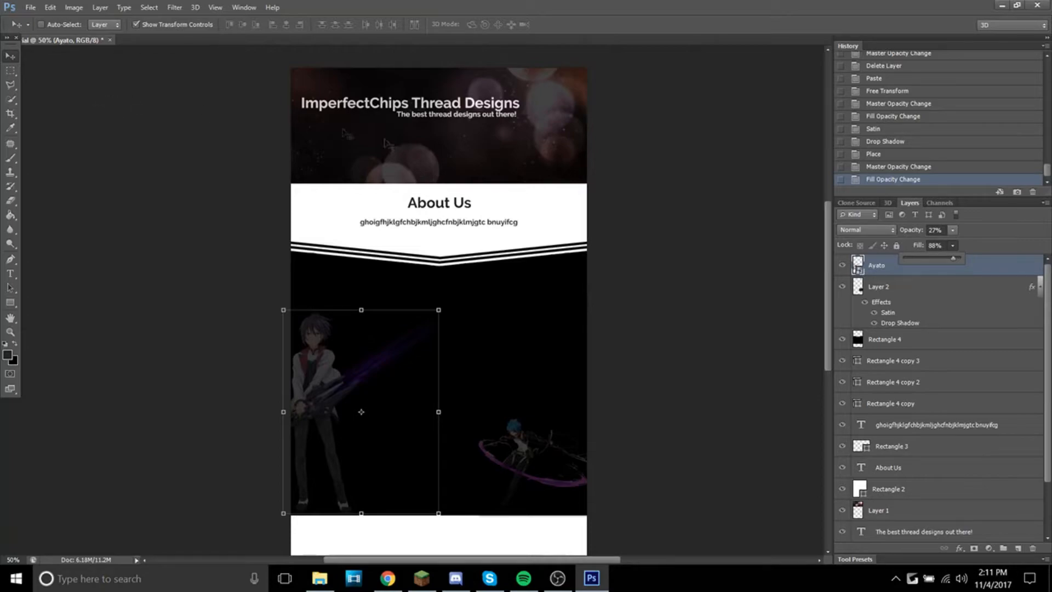
pyautogui.click(203, 28)
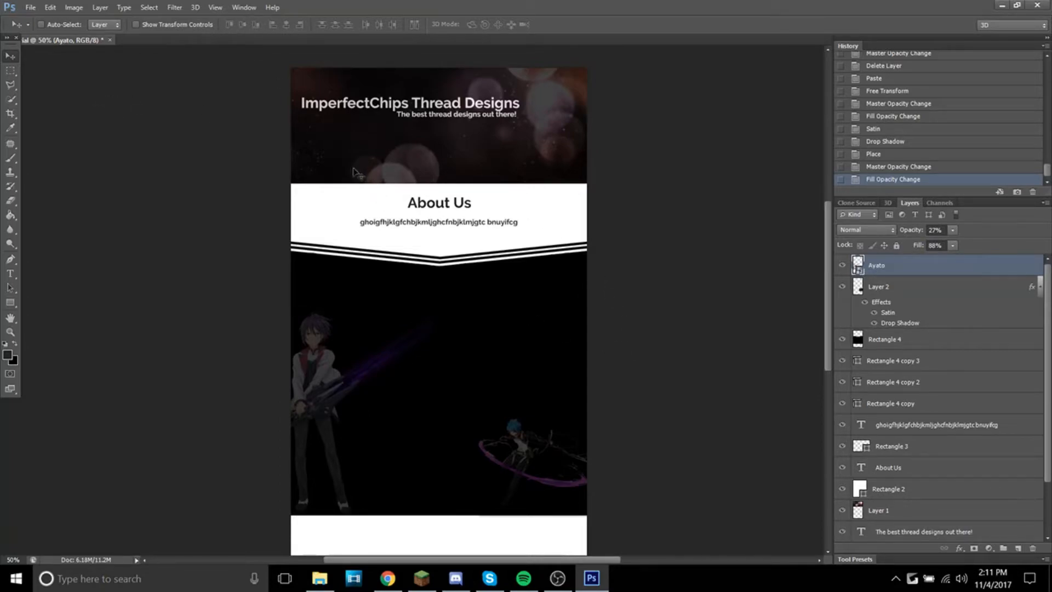
# - Open the Ayato layer's style settings and enable Bevel & Emboss with Contour, Stroke and Satin
pyautogui.doubleClick(898, 274)
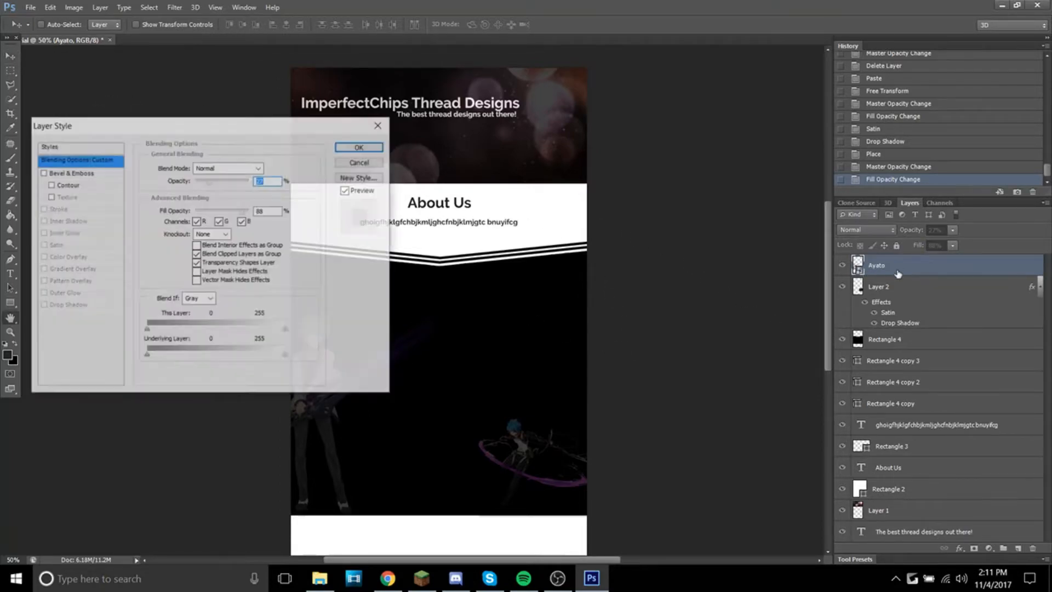
pyautogui.click(42, 172)
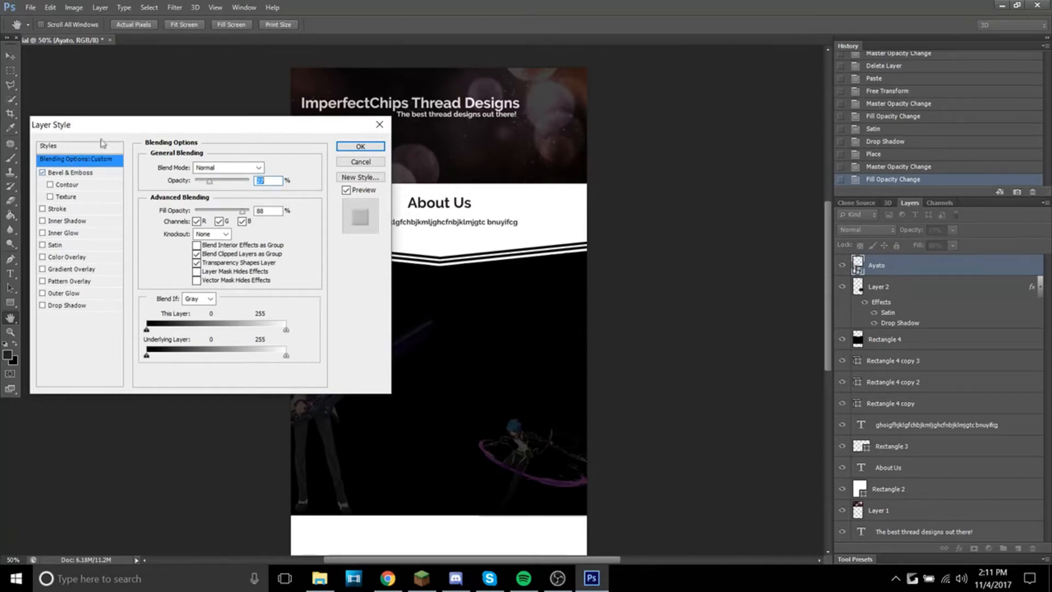
pyautogui.moveTo(82, 124); pyautogui.dragTo(614, 85)
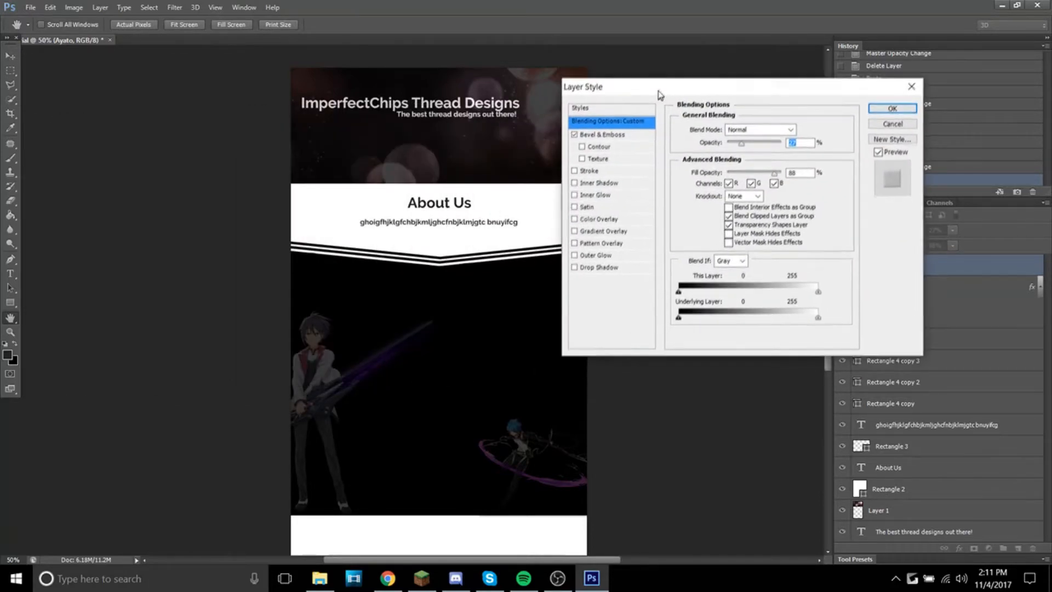
pyautogui.click(581, 146)
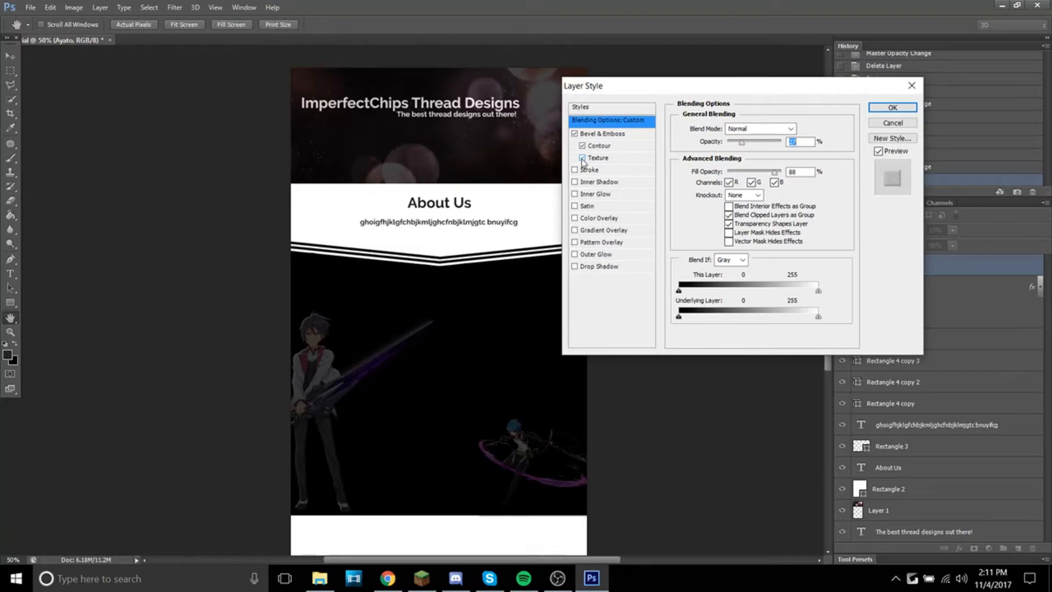
pyautogui.click(574, 170)
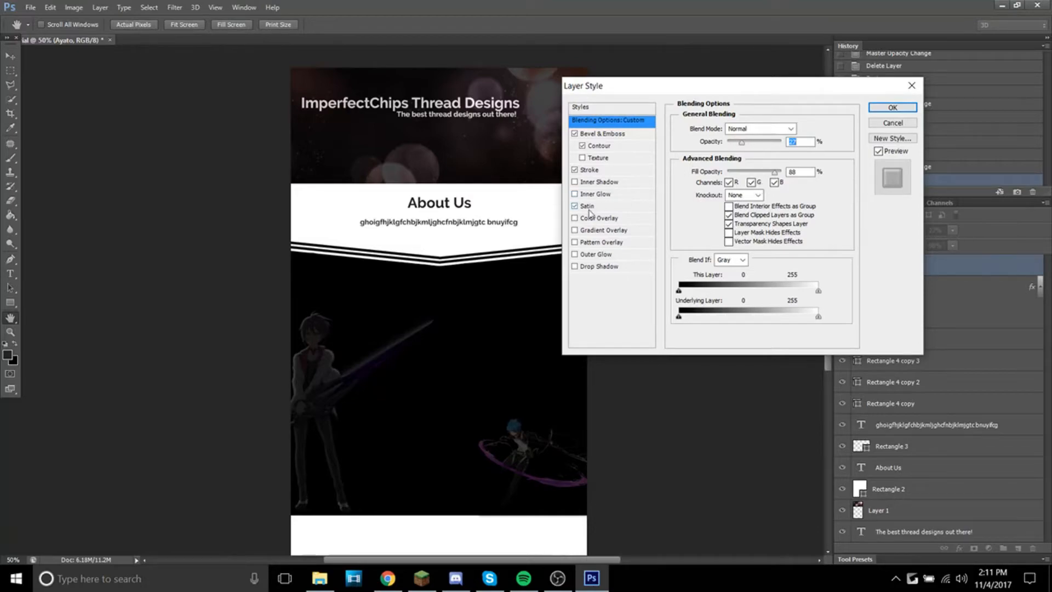
pyautogui.click(587, 207)
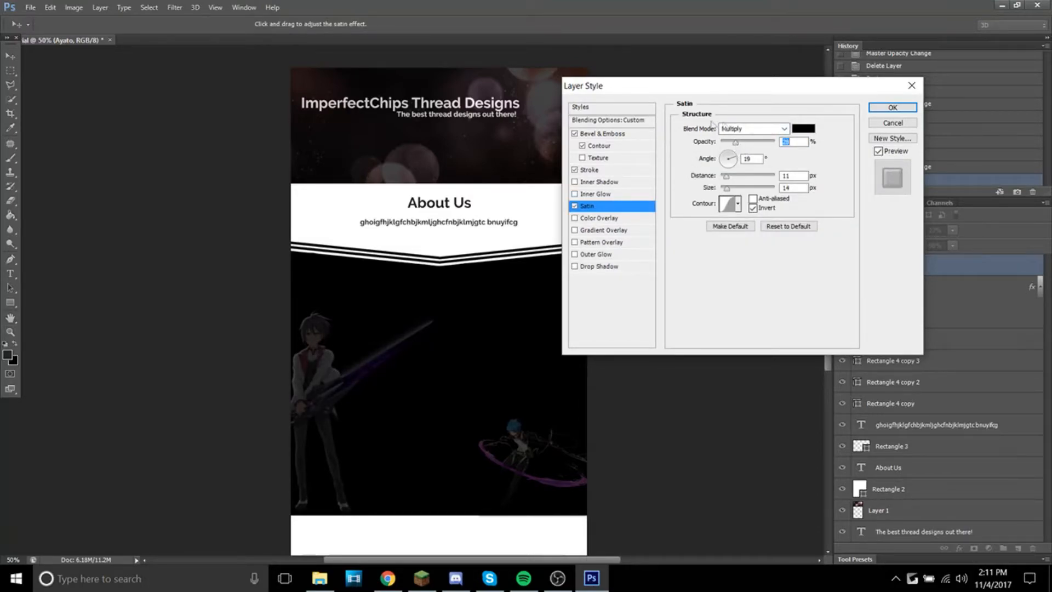
# - Try a Color Overlay on the Ayato layer, then apply a Gradient Overlay at 39% opacity instead
pyautogui.click(575, 217)
pyautogui.click(574, 218)
pyautogui.click(589, 233)
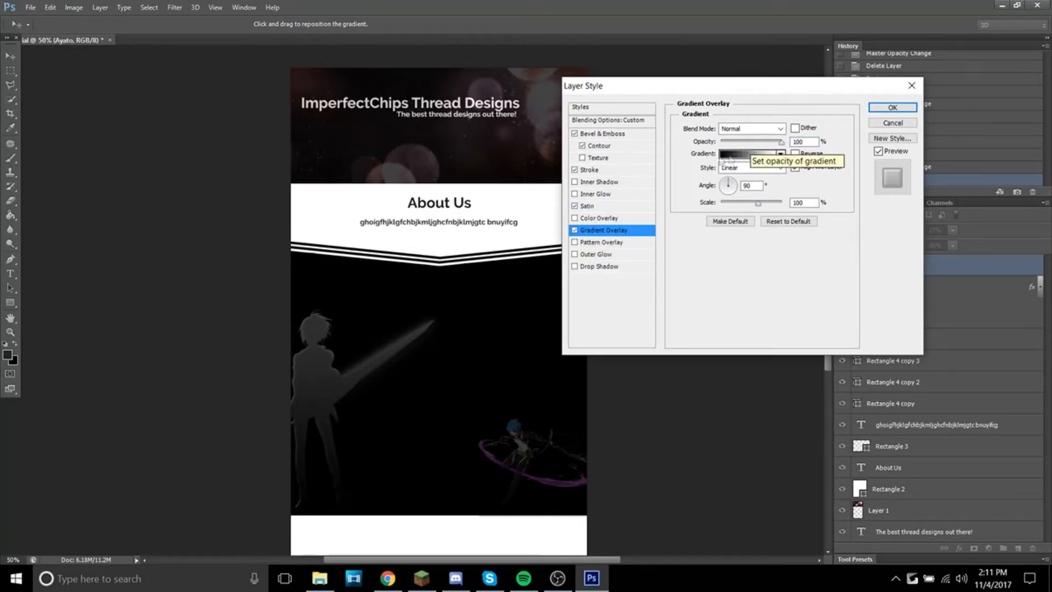
pyautogui.click(743, 143)
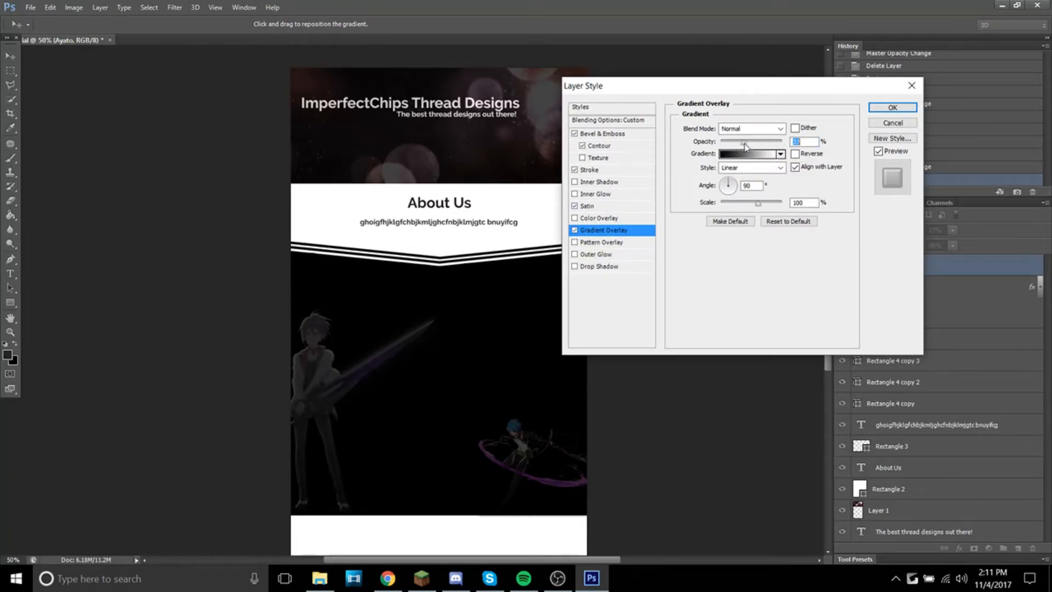
# - Edit the overlay's black-to-white gradient by moving its midpoint to 95%, keeping the white stop at 100%, and apply it
pyautogui.click(767, 154)
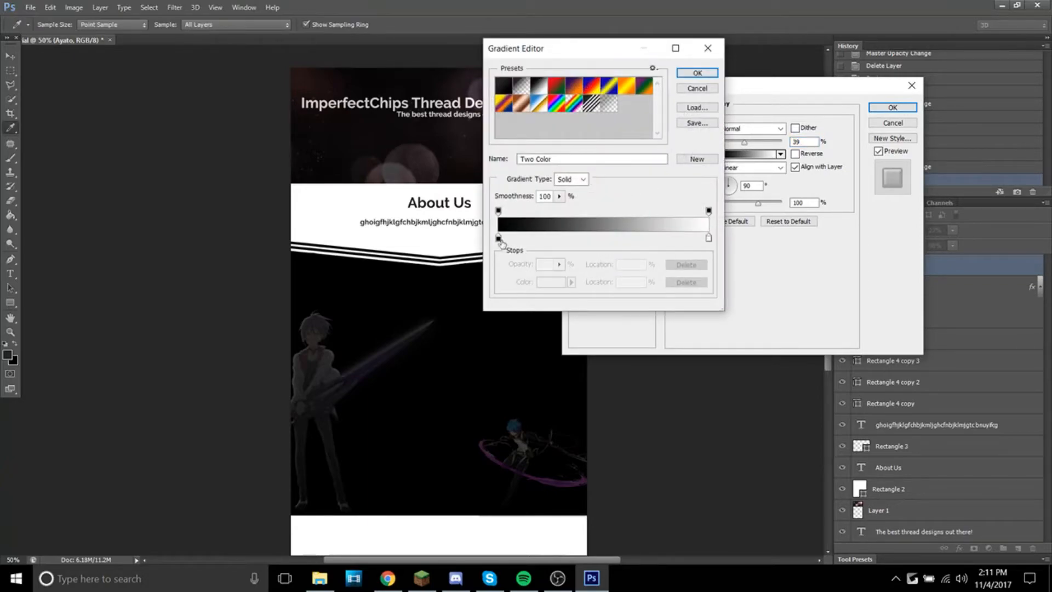
pyautogui.click(498, 238)
pyautogui.moveTo(708, 238); pyautogui.dragTo(592, 241)
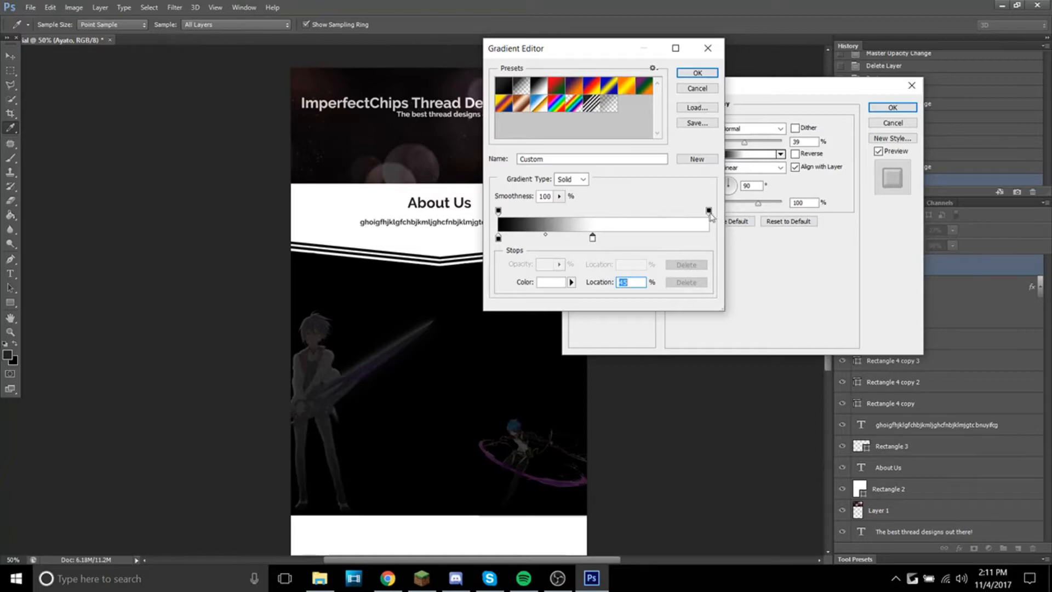
pyautogui.moveTo(709, 212)
pyautogui.mouseDown()
pyautogui.moveTo(585, 217)
pyautogui.moveTo(709, 212)
pyautogui.mouseUp()
pyautogui.moveTo(592, 237); pyautogui.dragTo(709, 239)
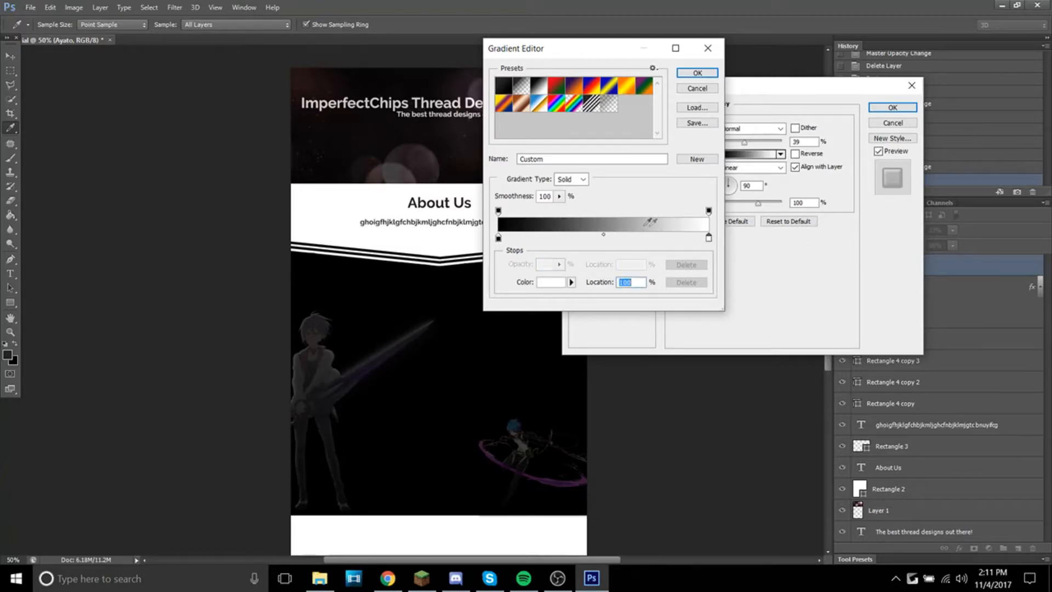
pyautogui.moveTo(603, 234); pyautogui.dragTo(698, 235)
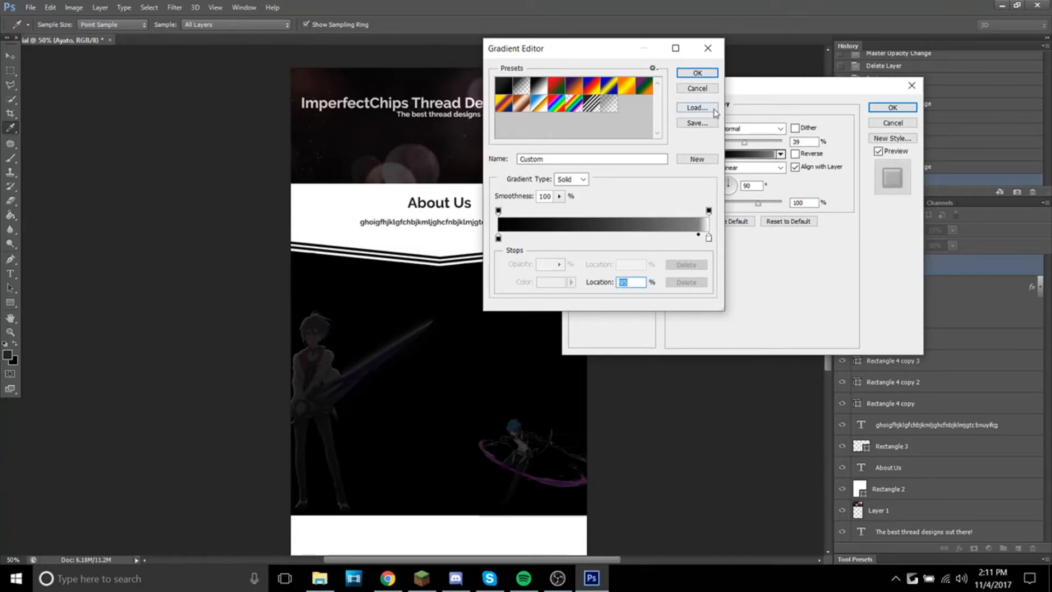
pyautogui.click(697, 73)
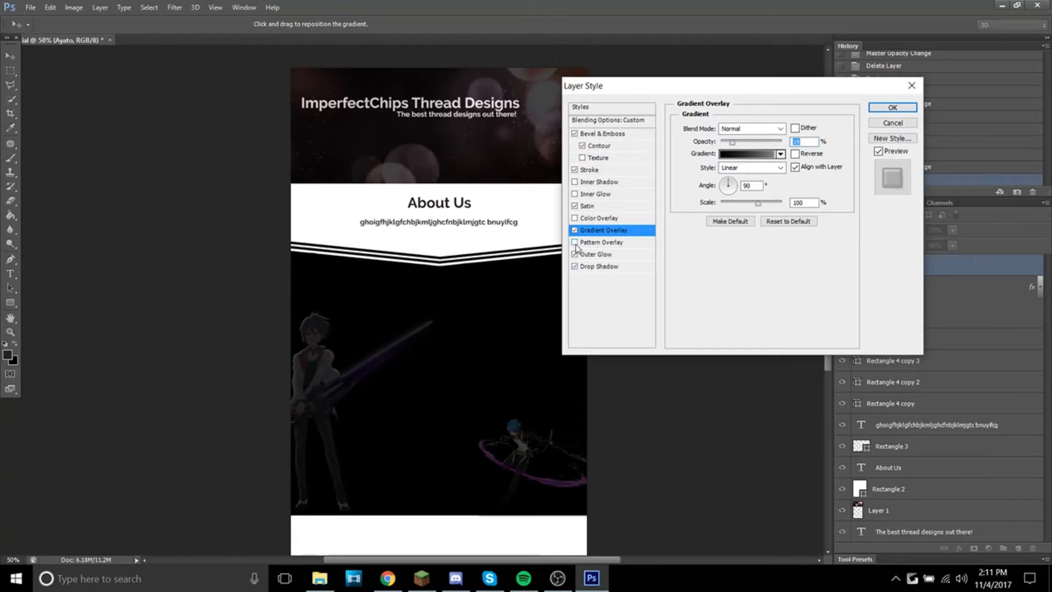
# - Enable Outer Glow, Drop Shadow, Inner Glow and Inner Shadow for the Ayato layer and adjust the inner shadow's opacity
pyautogui.click(575, 193)
pyautogui.click(602, 194)
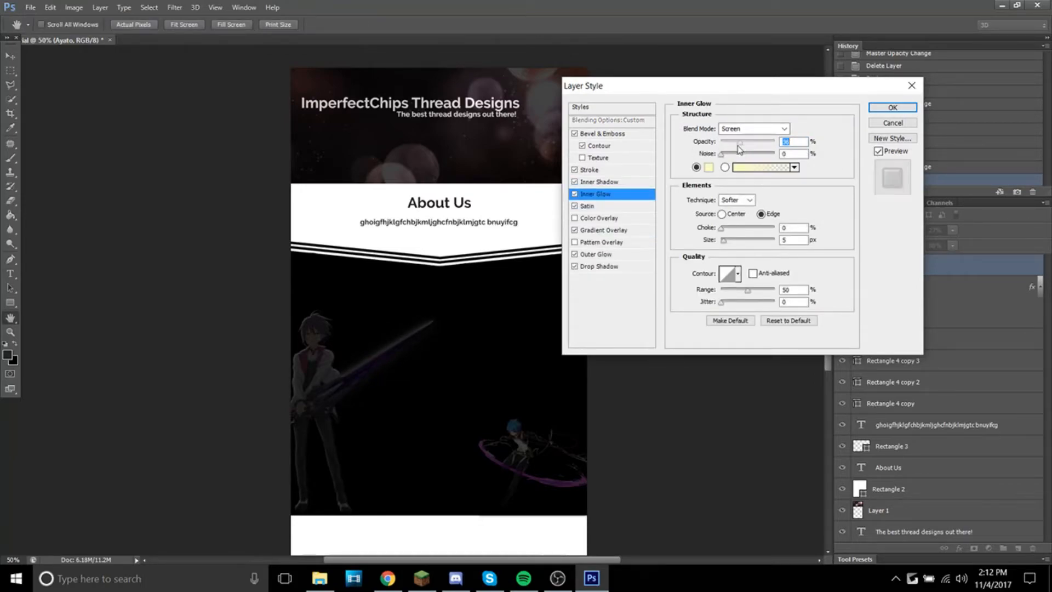
pyautogui.click(639, 182)
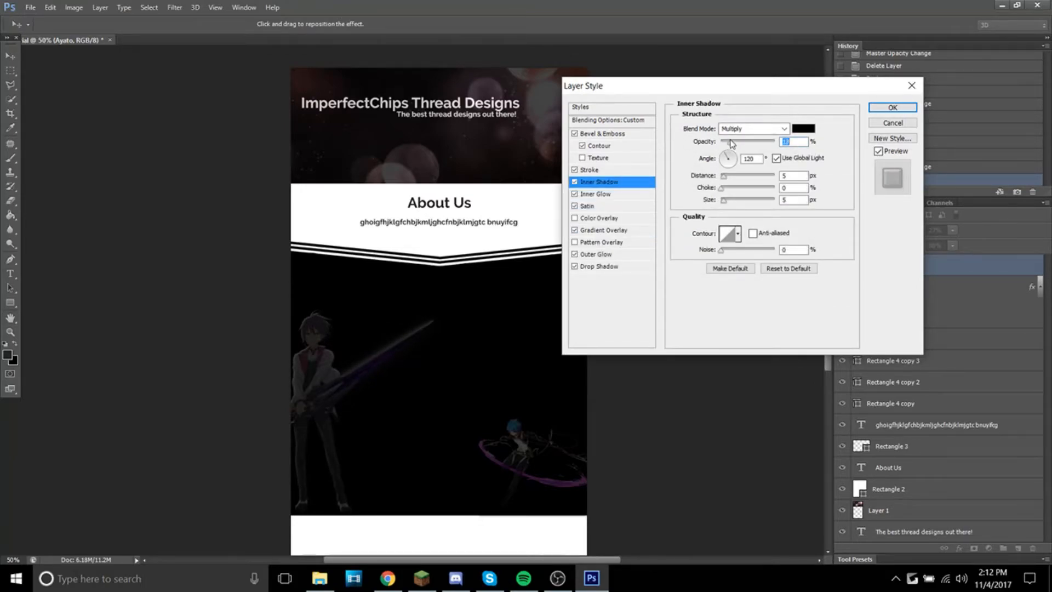
pyautogui.moveTo(731, 143); pyautogui.dragTo(755, 149)
# - Set the Bevel & Emboss highlight opacity to about 52% and apply the Ayato layer's styles
pyautogui.click(613, 134)
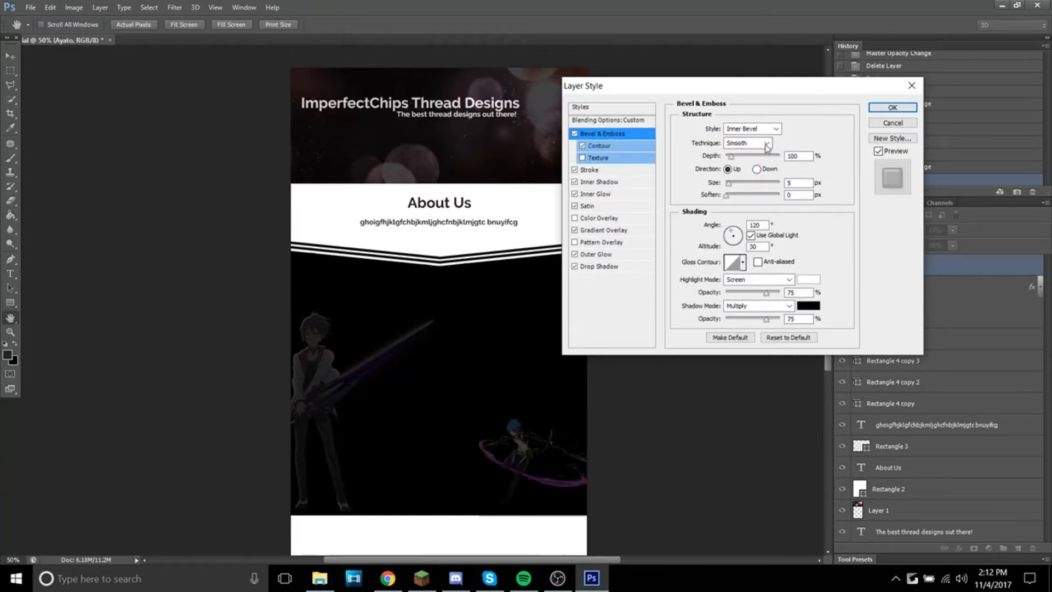
pyautogui.scroll(-1, 773, 293)
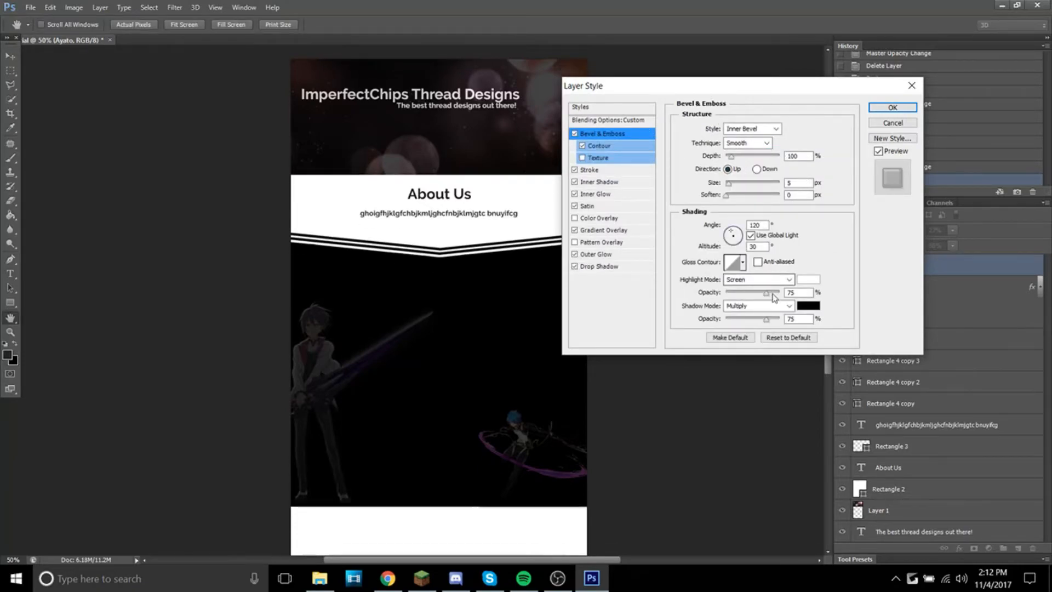
pyautogui.moveTo(744, 293); pyautogui.dragTo(760, 294)
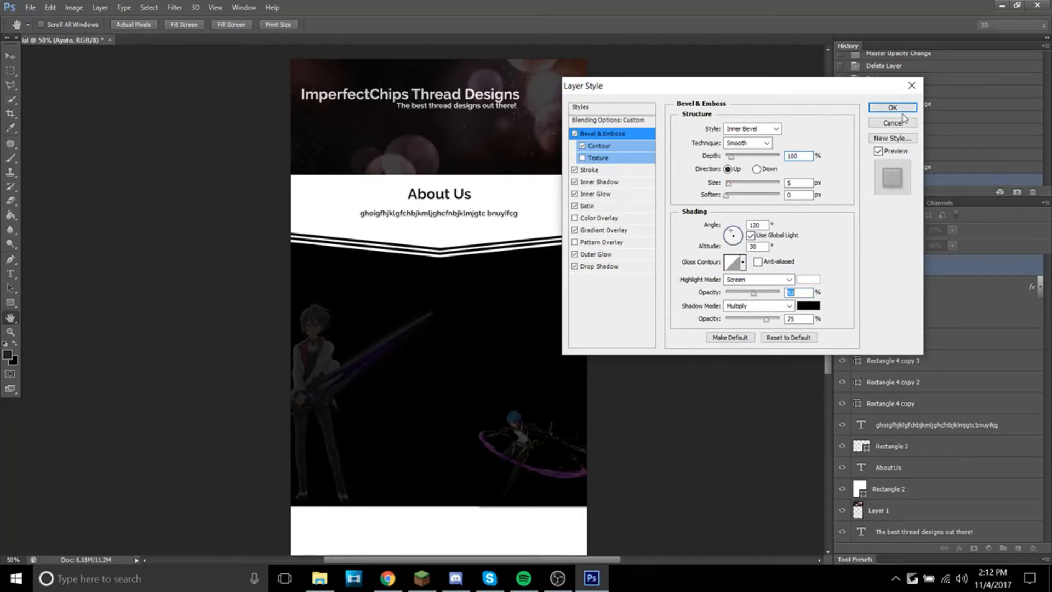
pyautogui.press('Return')
# - Delete Layer 2, the blue-haired character in the black section
pyautogui.scroll(-2, 668, 304)
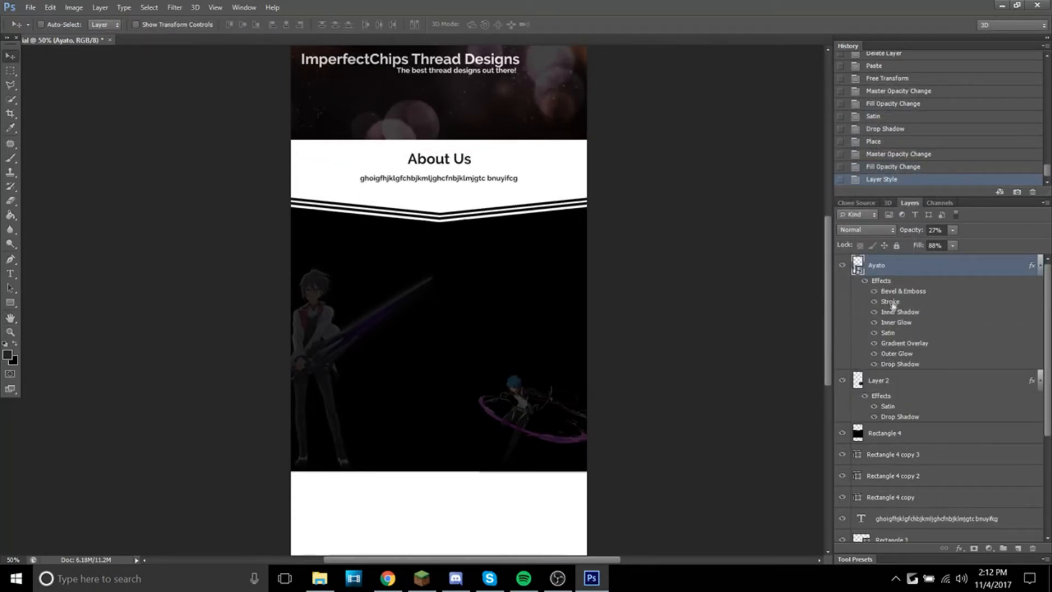
pyautogui.click(886, 384)
pyautogui.rightClick(883, 385)
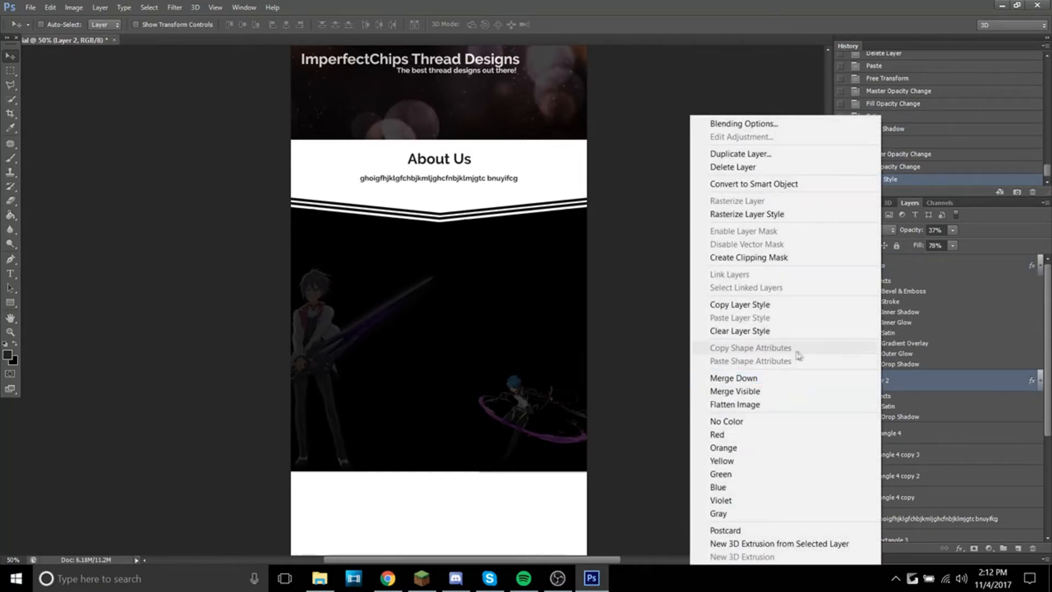
pyautogui.click(751, 168)
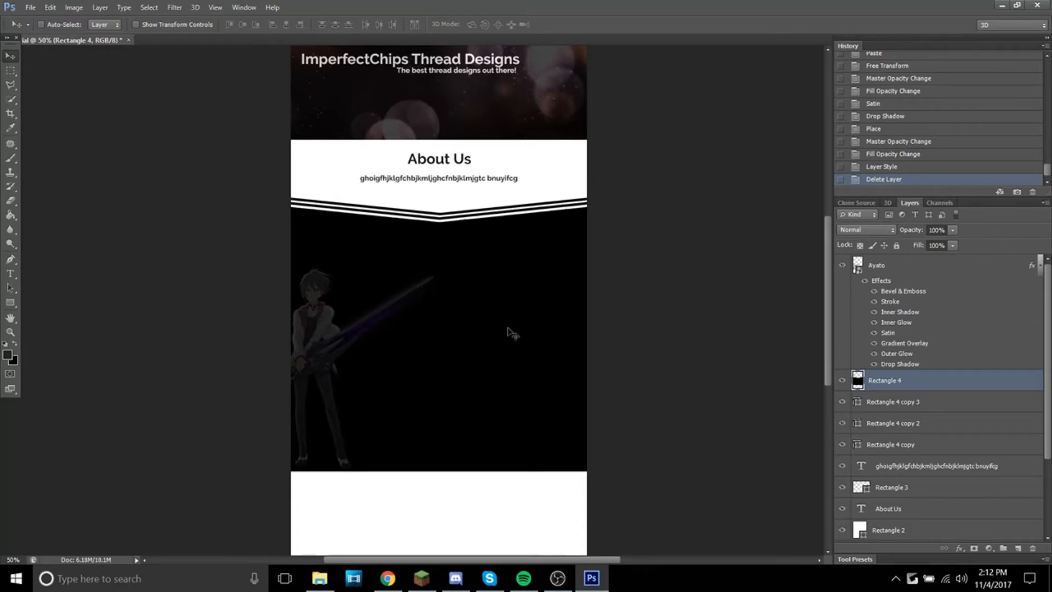
# - Review the whole thread layout from the bokeh header to the white area below the black section
pyautogui.scroll(3, 594, 393)
pyautogui.scroll(-3, 649, 391)
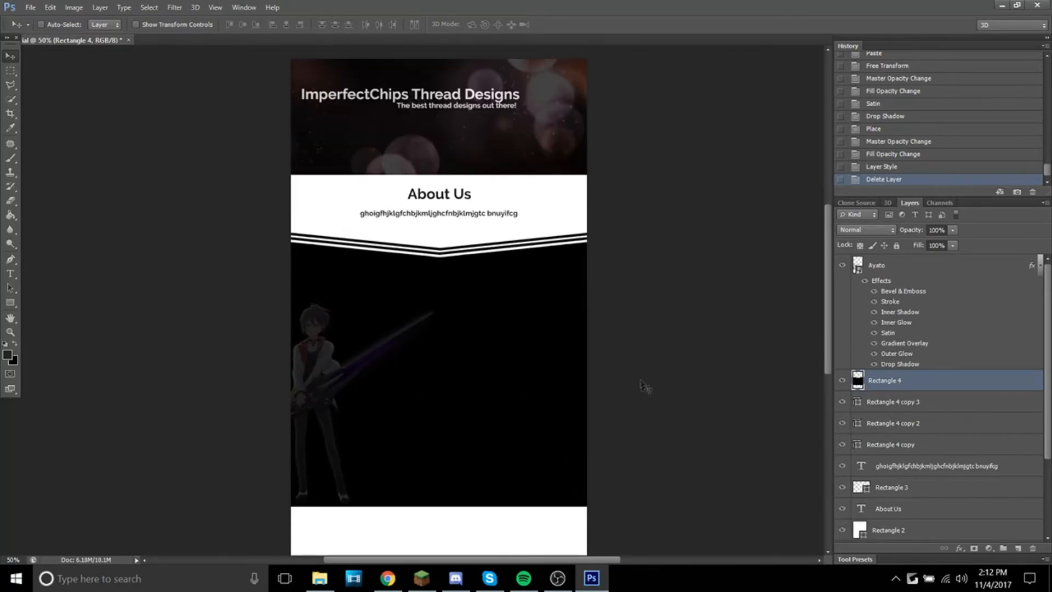
pyautogui.click(9, 304)
pyautogui.click(10, 56)
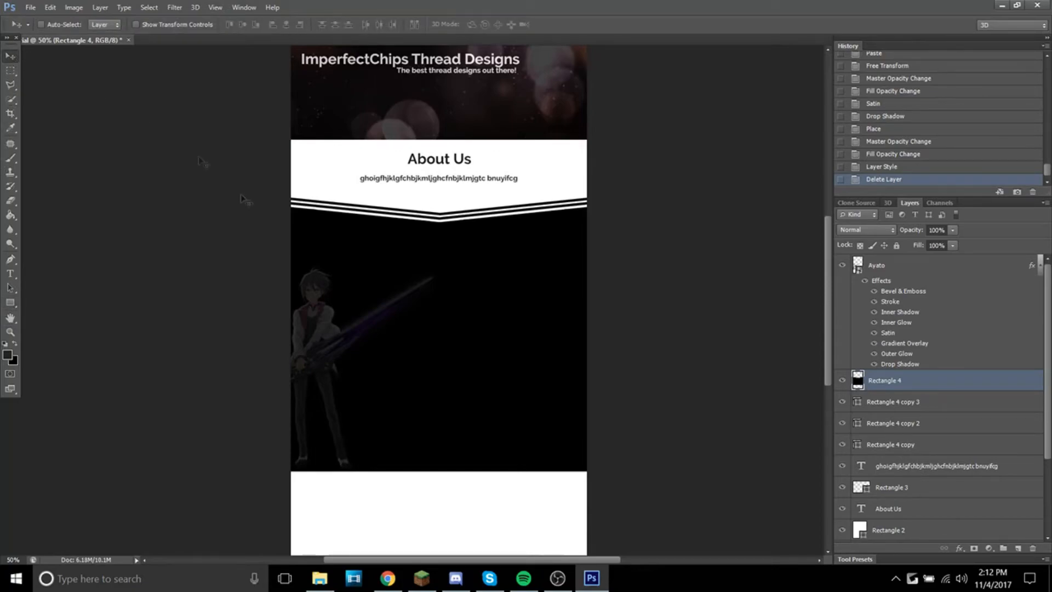
pyautogui.scroll(4, 393, 397)
pyautogui.scroll(-3, 395, 400)
pyautogui.scroll(2, 397, 405)
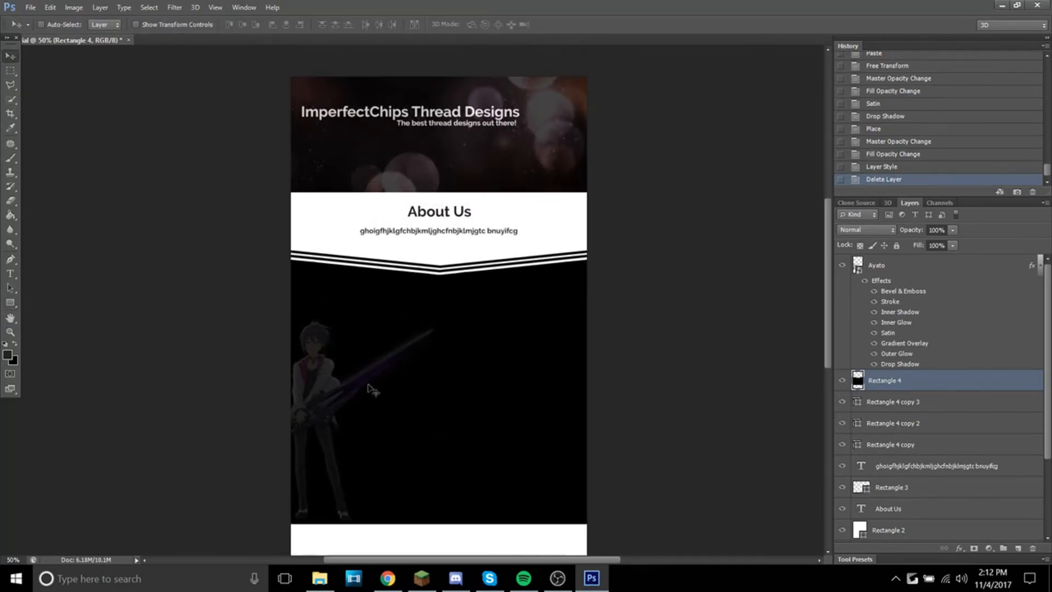
pyautogui.scroll(-1, 402, 411)
pyautogui.scroll(-4, 403, 394)
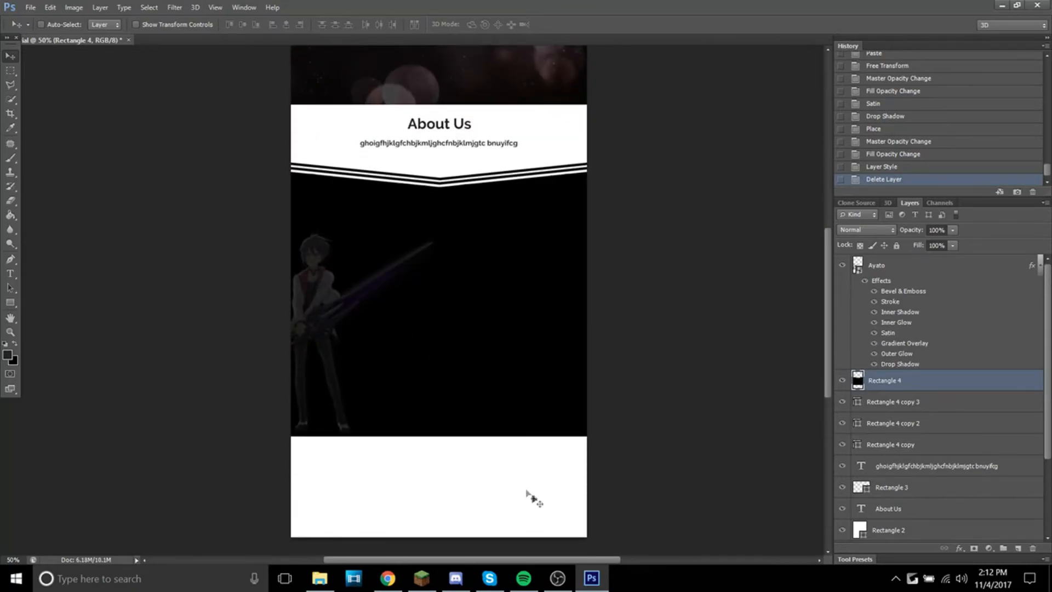
pyautogui.click(558, 577)
pyautogui.click(557, 578)
pyautogui.scroll(3, 472, 136)
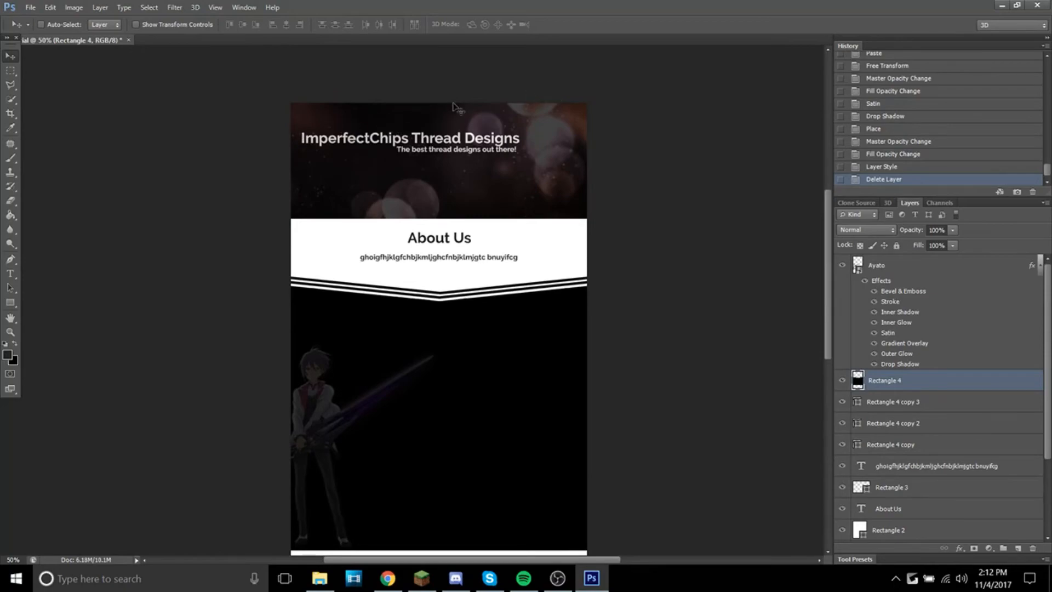
pyautogui.hotkey('ctrl', '+')
pyautogui.scroll(1, 521, 122)
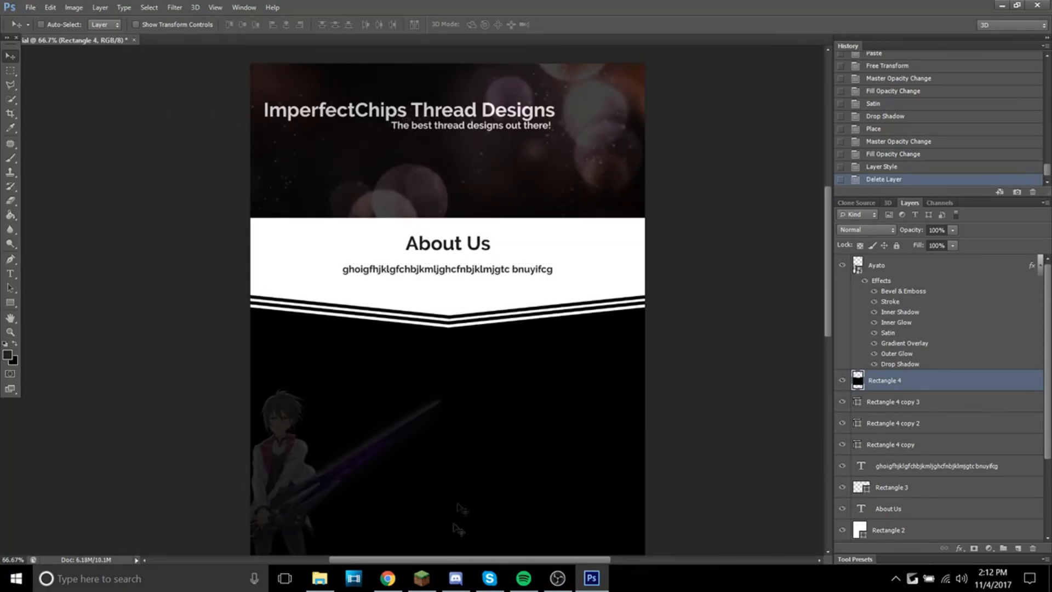
# - Switch to Chrome, open imperfectchip.carbonmade.com, close the anime character search, and open the portfolio's thread designs project
pyautogui.click(387, 578)
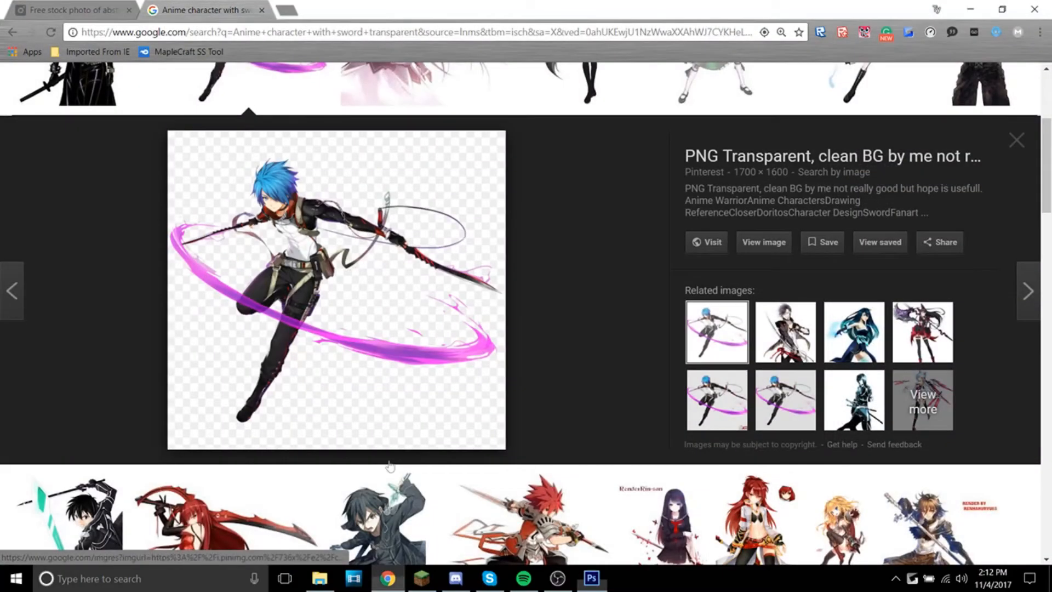
pyautogui.click(281, 8)
pyautogui.write('im')
pyautogui.press('Return')
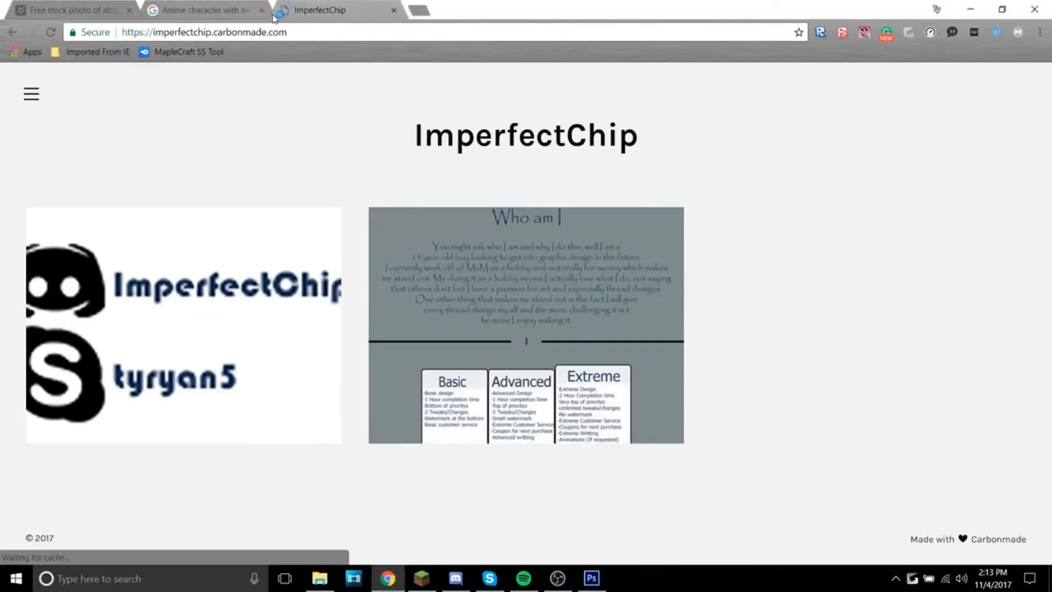
pyautogui.click(261, 9)
pyautogui.click(470, 286)
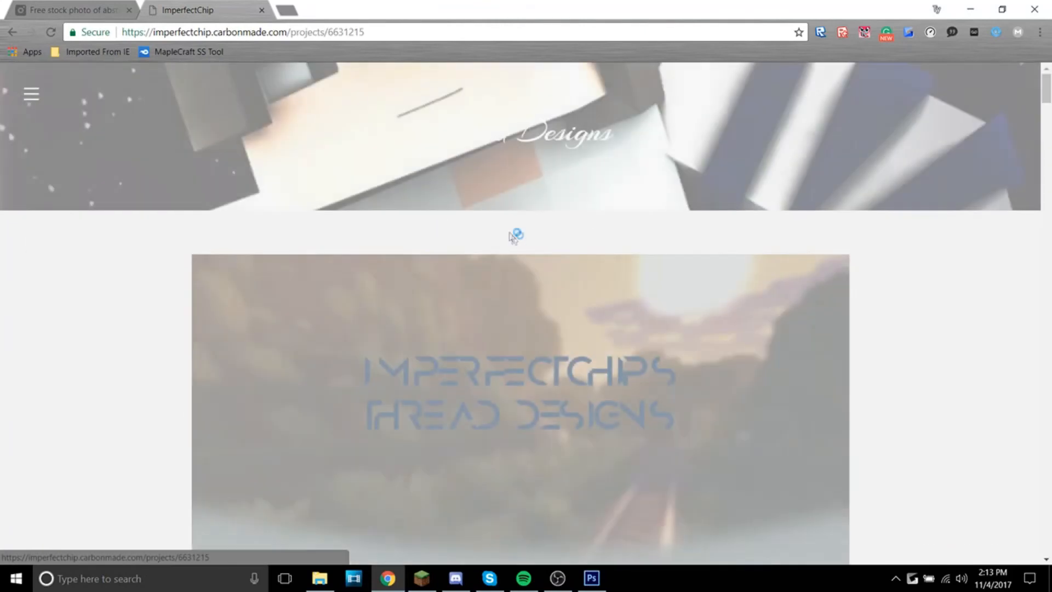
# - Examine the portfolio's earlier thread designs, including their headers, About Us sections, pricing tables and dividers
pyautogui.scroll(-20, 511, 235)
pyautogui.scroll(-15, 490, 201)
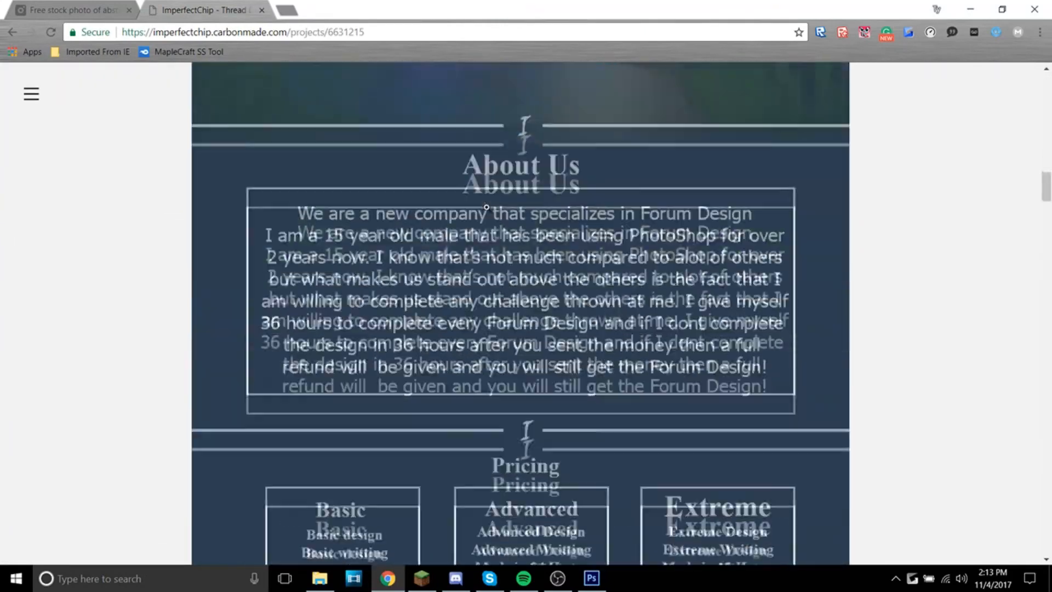
pyautogui.scroll(15, 489, 208)
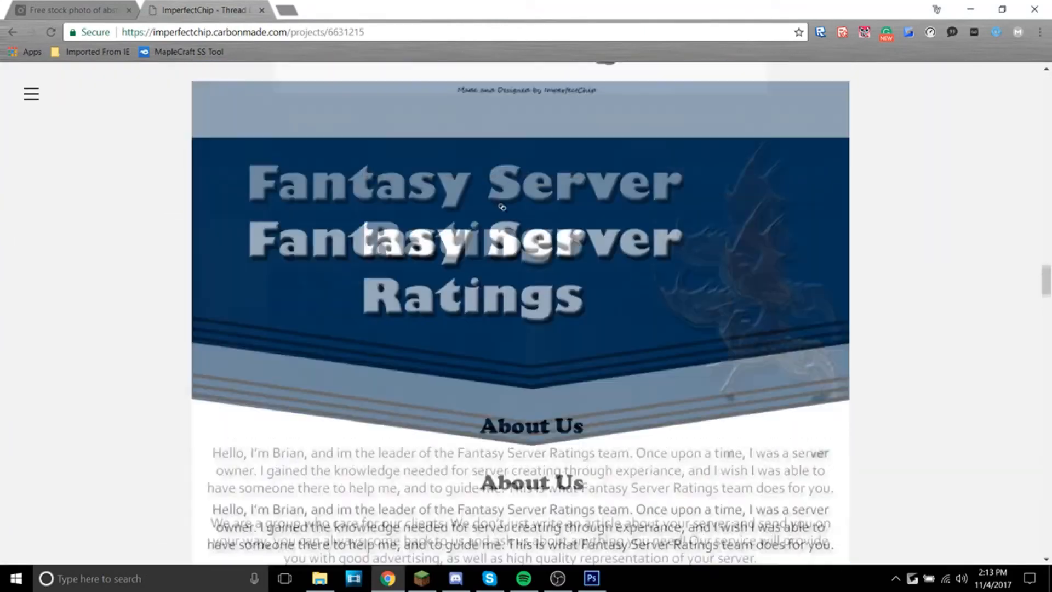
pyautogui.scroll(-5, 555, 248)
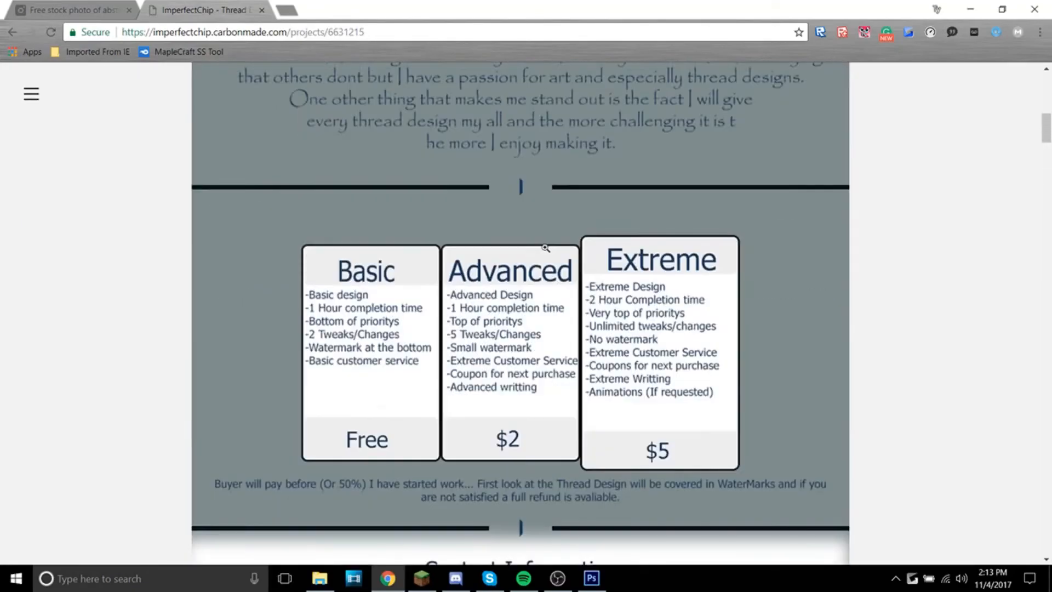
pyautogui.scroll(8, 545, 235)
pyautogui.scroll(-8, 545, 237)
pyautogui.scroll(-15, 560, 214)
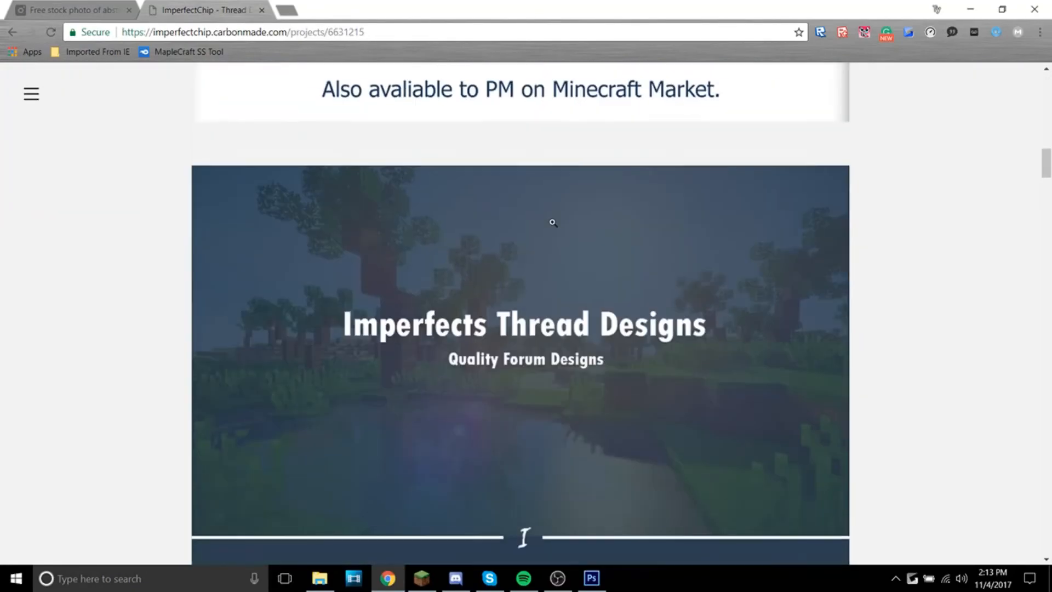
pyautogui.scroll(-9, 550, 231)
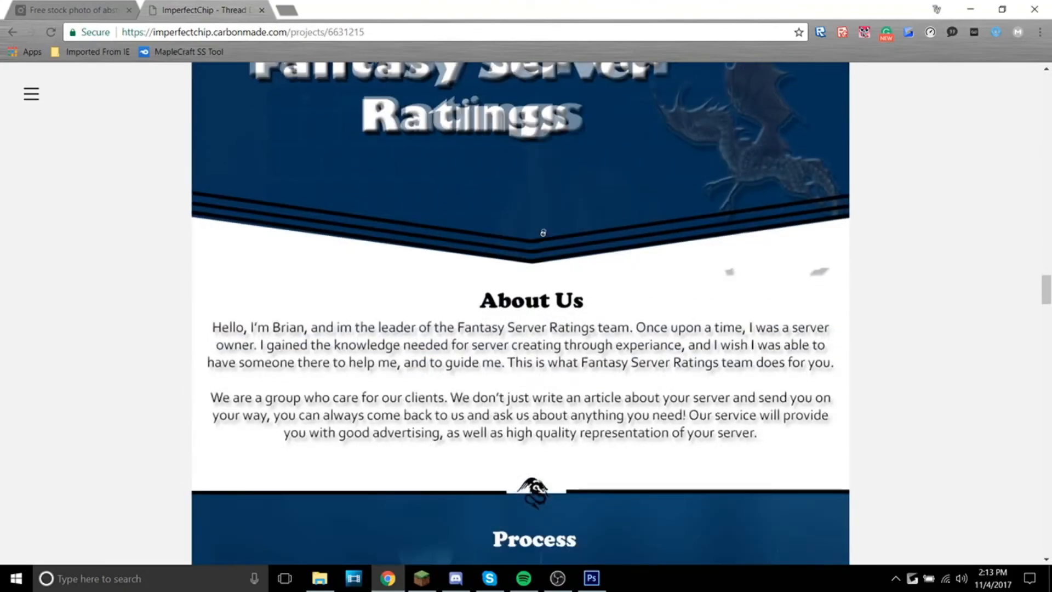
# - Examine the portfolio's Fantasy Server Ratings thread and red-and-black Thread Designs thread for their dividers, section headings, faded characters and contact sections
pyautogui.scroll(3, 549, 231)
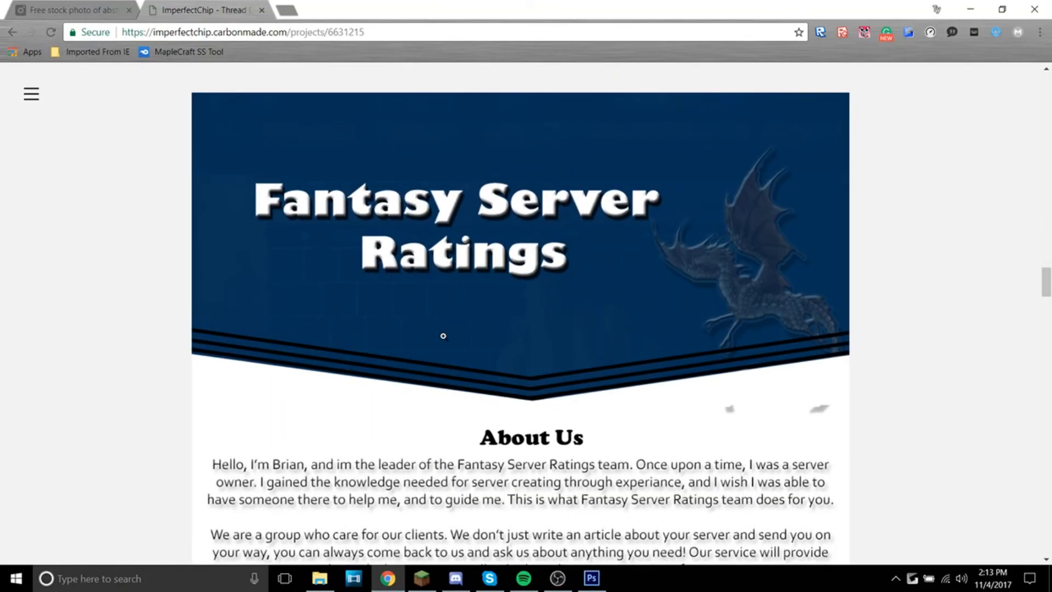
pyautogui.scroll(-1, 521, 329)
pyautogui.scroll(-11, 487, 334)
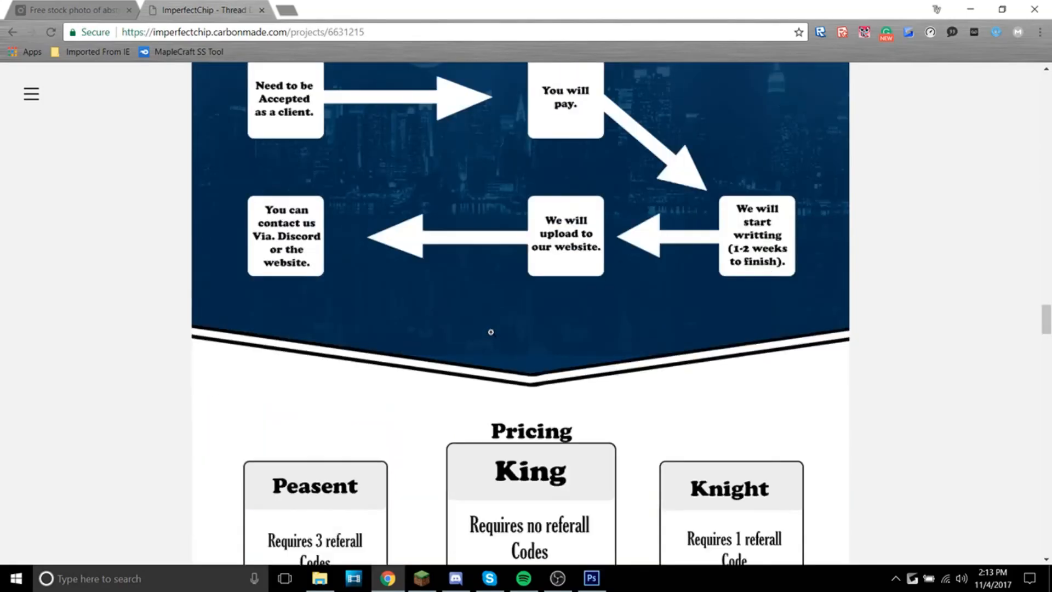
pyautogui.scroll(4, 489, 324)
pyautogui.scroll(-20, 490, 315)
pyautogui.scroll(-20, 492, 315)
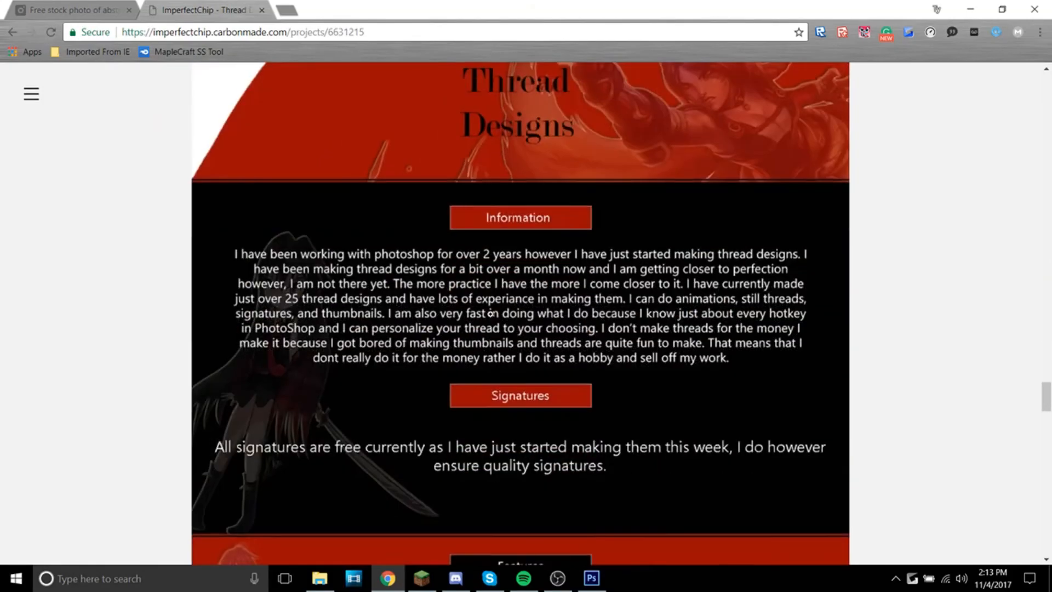
pyautogui.scroll(15, 472, 315)
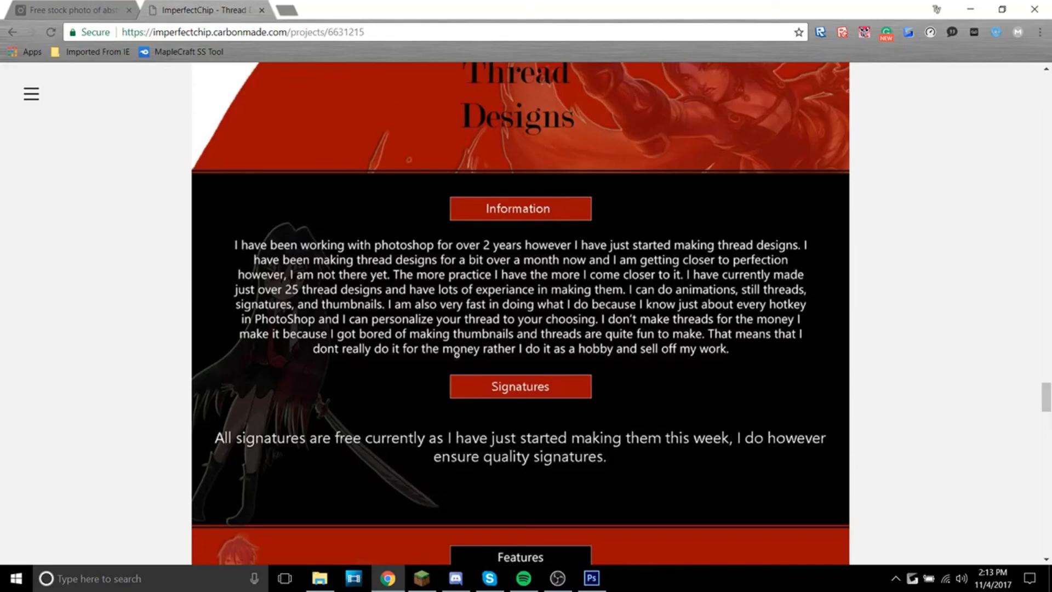
pyautogui.scroll(-10, 475, 313)
pyautogui.scroll(8, 479, 308)
pyautogui.scroll(1, 479, 308)
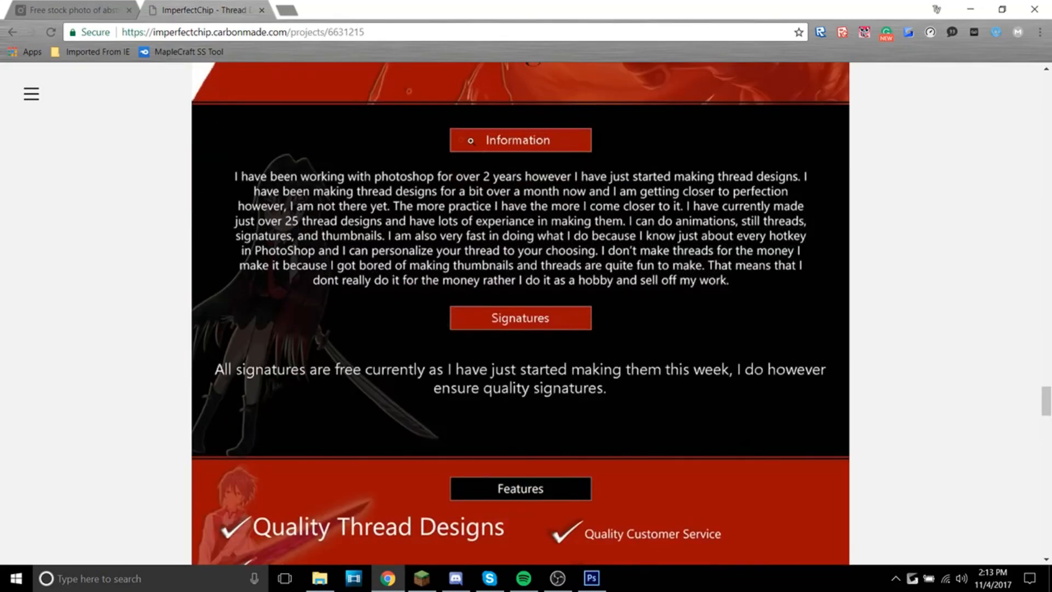
pyautogui.scroll(-20, 445, 464)
pyautogui.scroll(14, 461, 411)
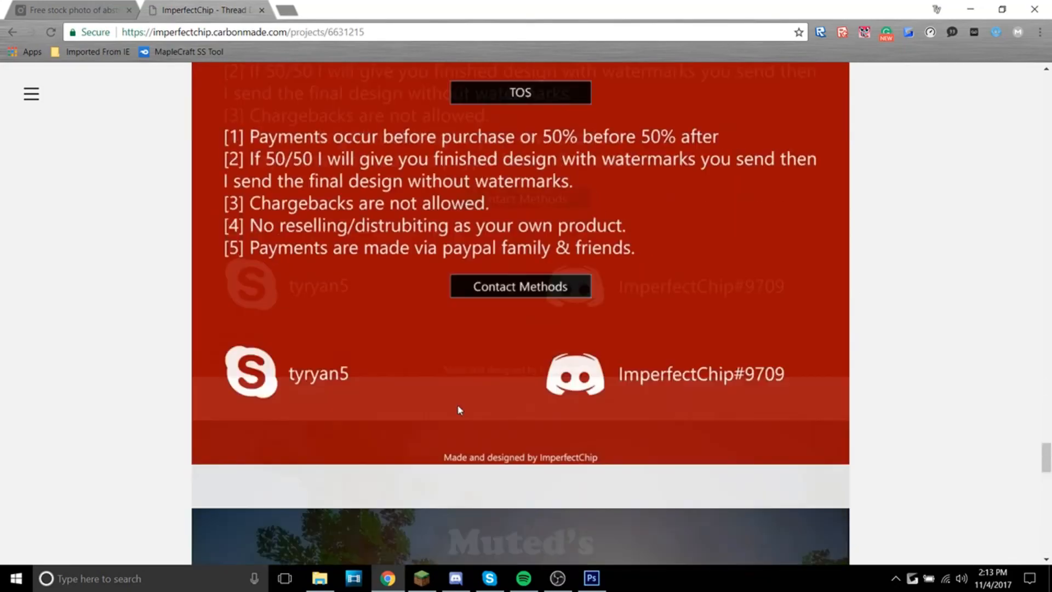
pyautogui.scroll(20, 451, 412)
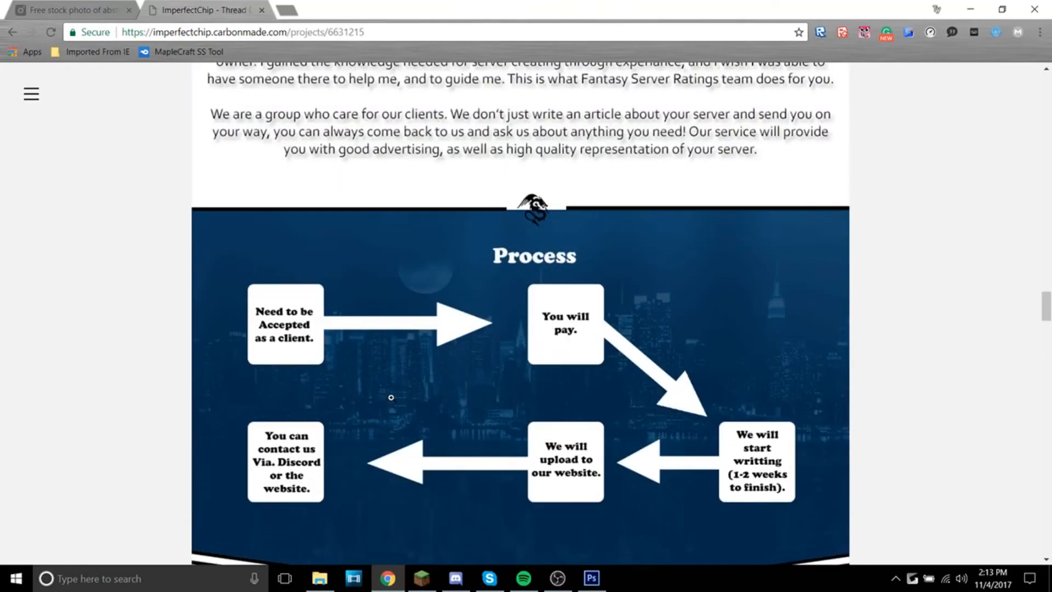
pyautogui.scroll(20, 416, 290)
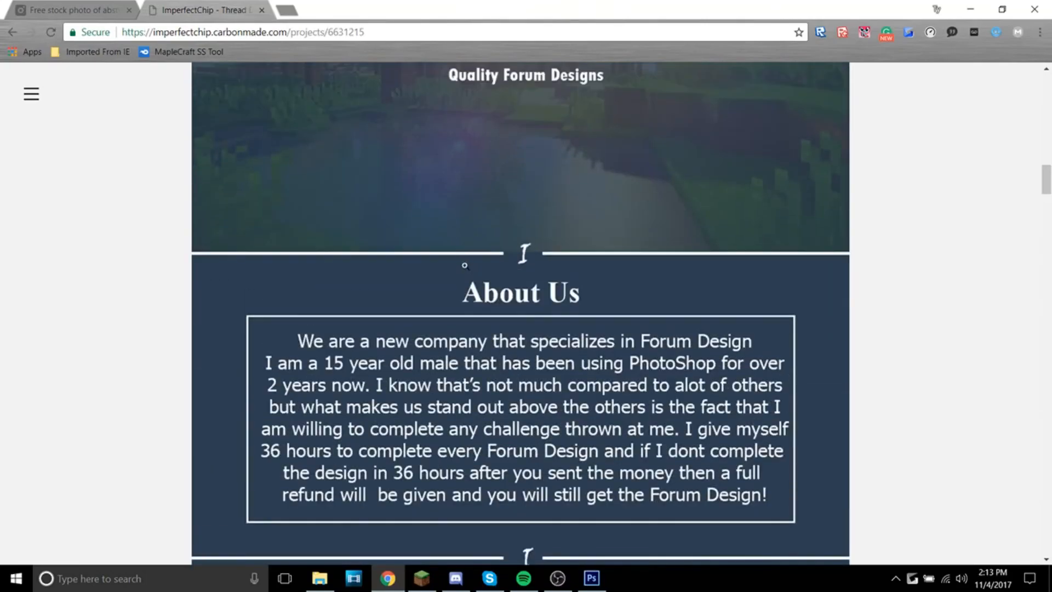